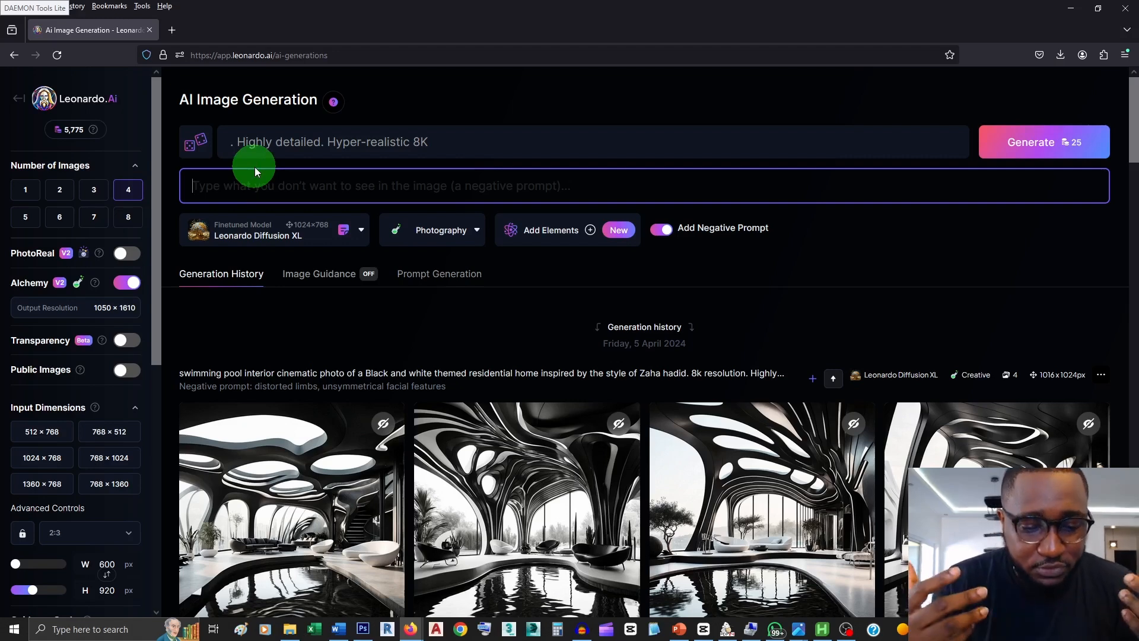
- Fill in the negative prompt with "deformed facial features, unsymmetrical eyes", correcting the misspelled word with the suggested spelling
{"action": "type", "text": "deformed facial features, unsymetrical eyes"}
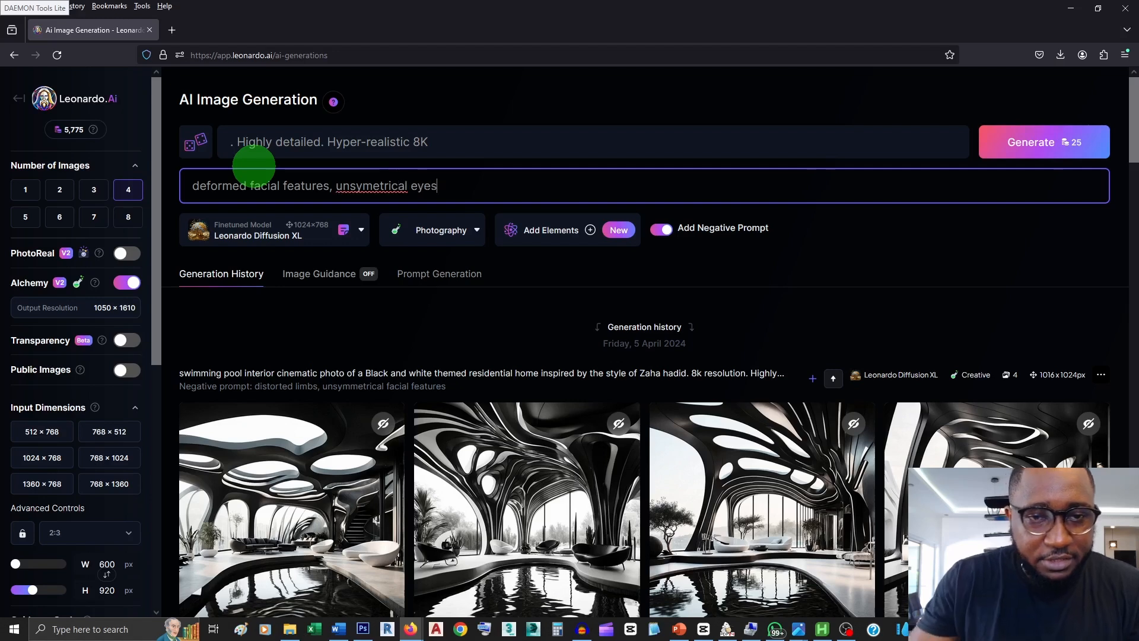
{"action": "right_click", "coordinate": [363, 186]}
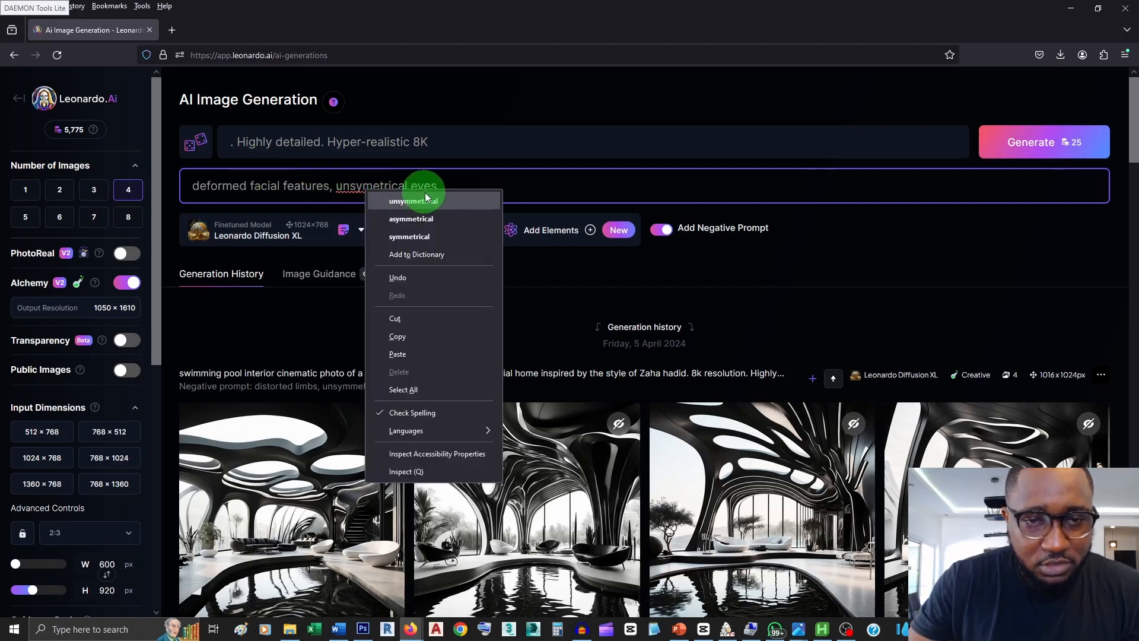
{"action": "left_click", "coordinate": [415, 201]}
{"action": "left_click", "coordinate": [481, 188]}
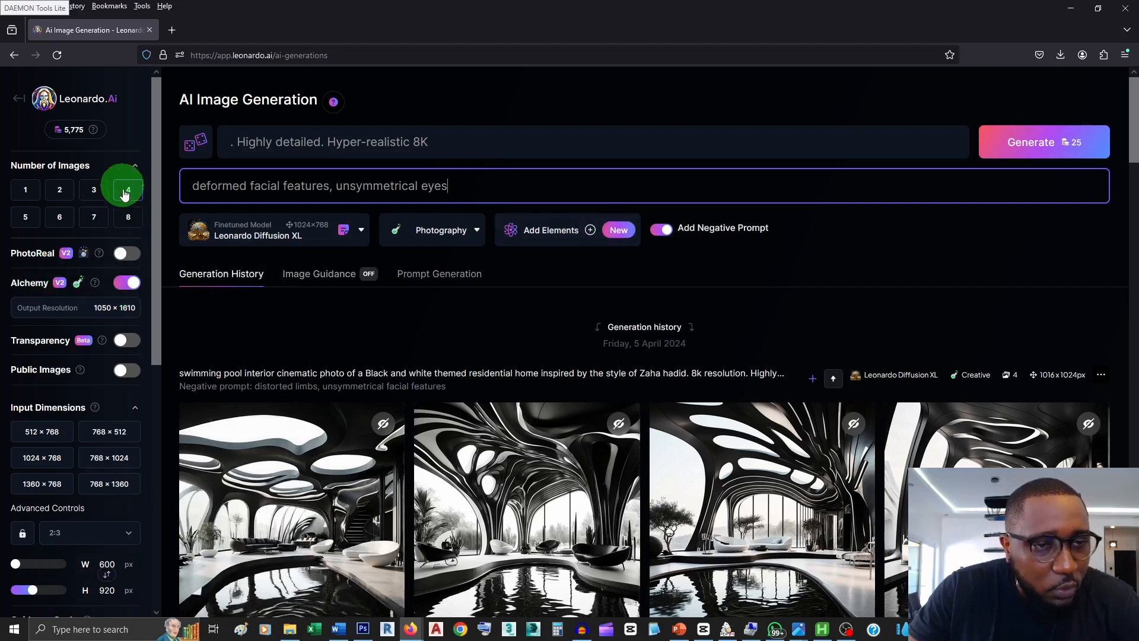
- Begin the prompt with "A photo of Jason walking through the woods." ahead of "Highly detailed. Hyper-realistic 8K" and generate the images
{"action": "left_click_drag", "start_coordinate": [154, 152], "coordinate": [161, 235]}
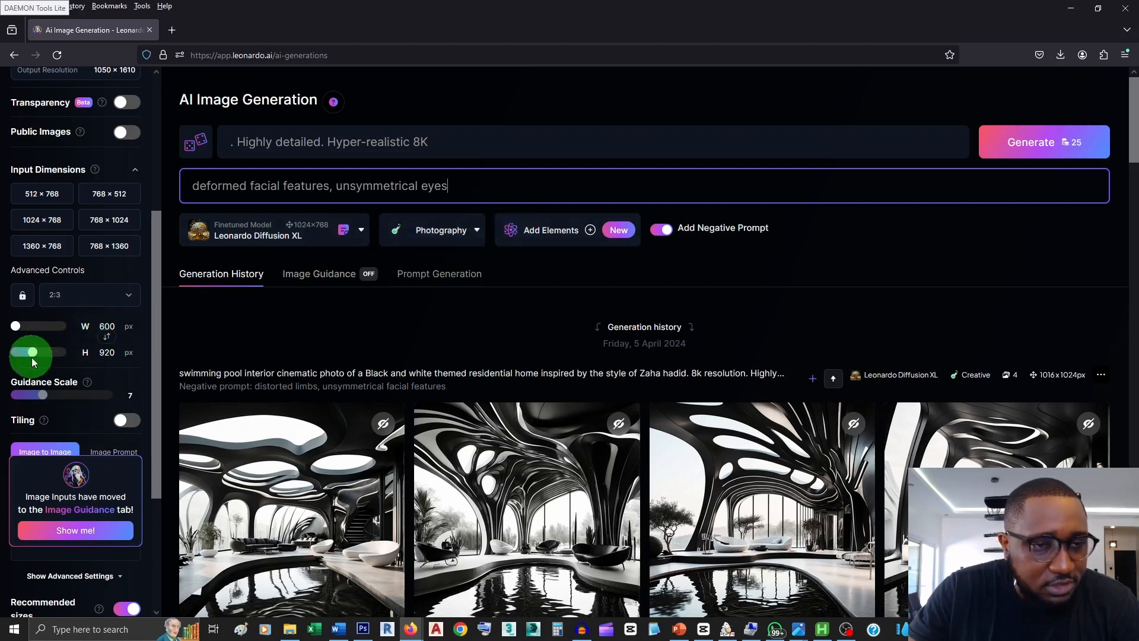
{"action": "left_click", "coordinate": [233, 144]}
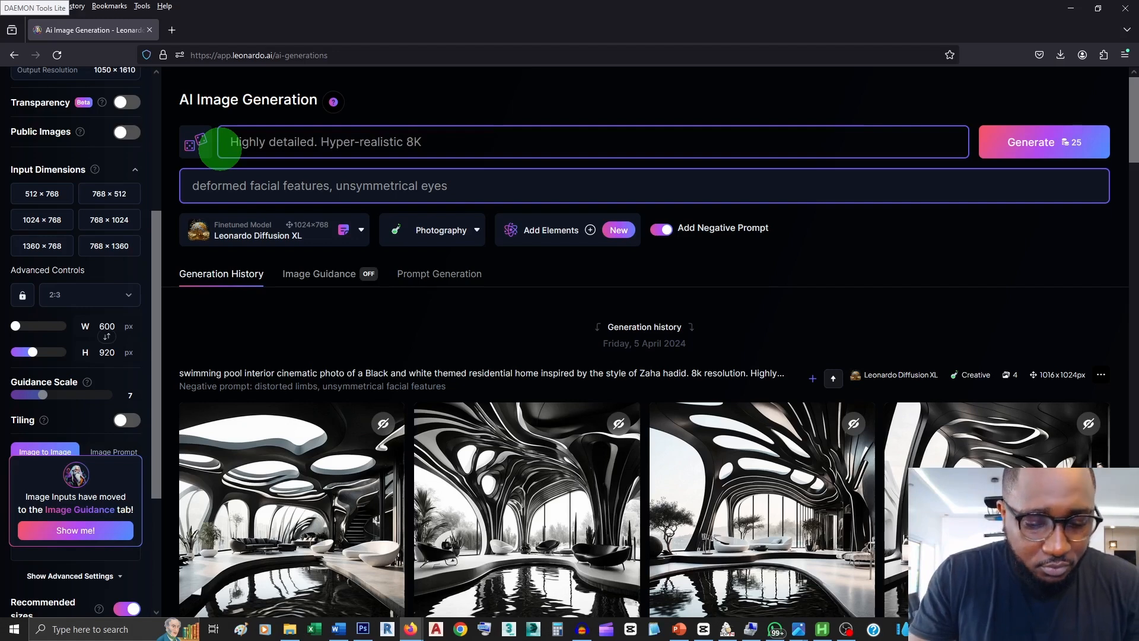
{"action": "type", "text": "A phot "}
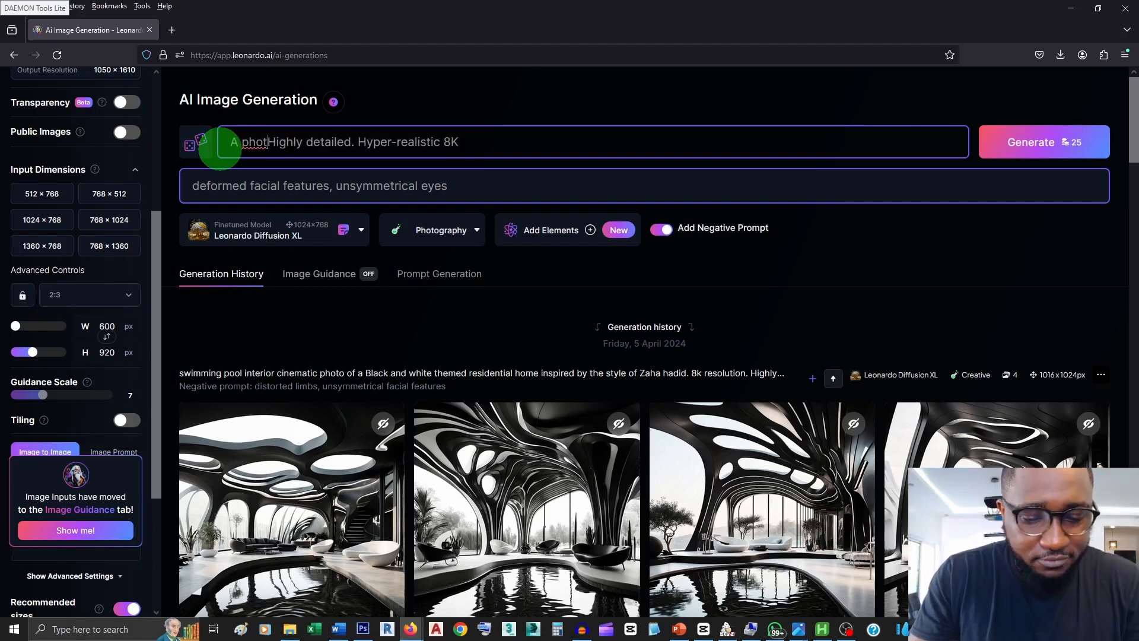
{"action": "type", "text": " of Jason"}
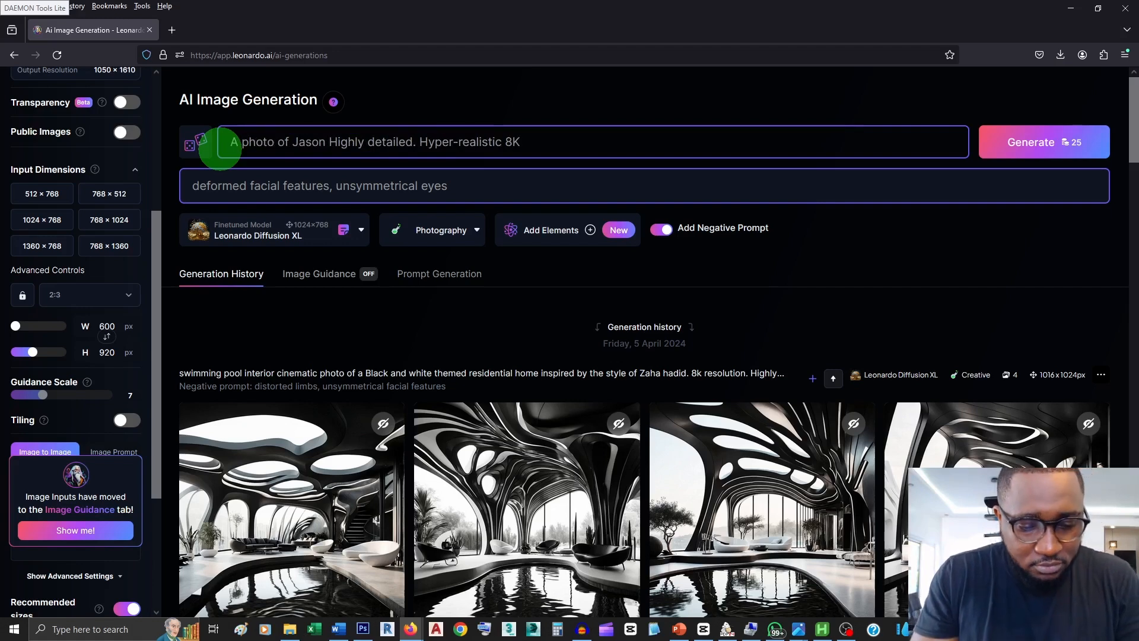
{"action": "type", "text": " walking through the woods."}
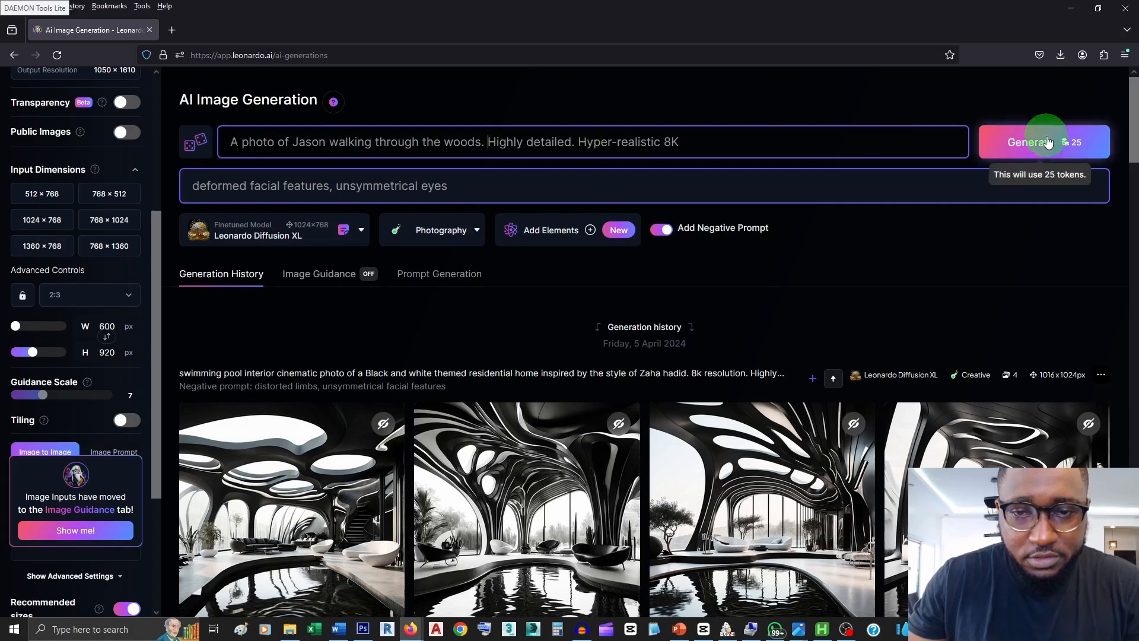
{"action": "scroll", "coordinate": [763, 220], "scroll_direction": "down", "scroll_amount": 3}
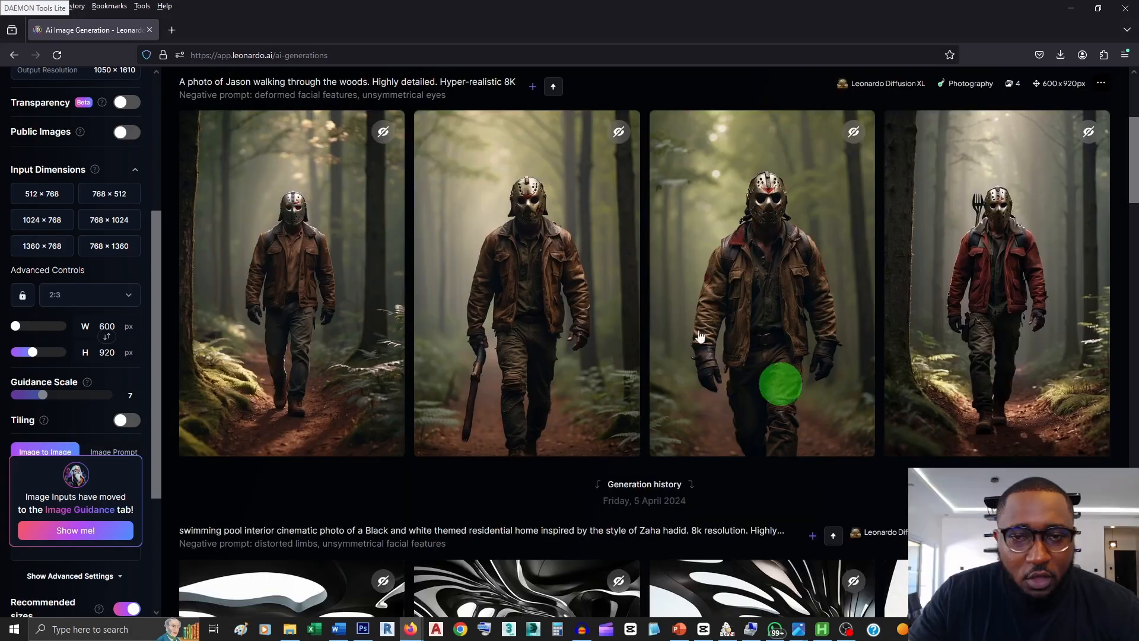
- Examine the four generated woods images and compare them with the name used in the prompt
{"action": "scroll", "coordinate": [635, 280], "scroll_direction": "up", "scroll_amount": 4}
{"action": "scroll", "coordinate": [635, 279], "scroll_direction": "down", "scroll_amount": 3}
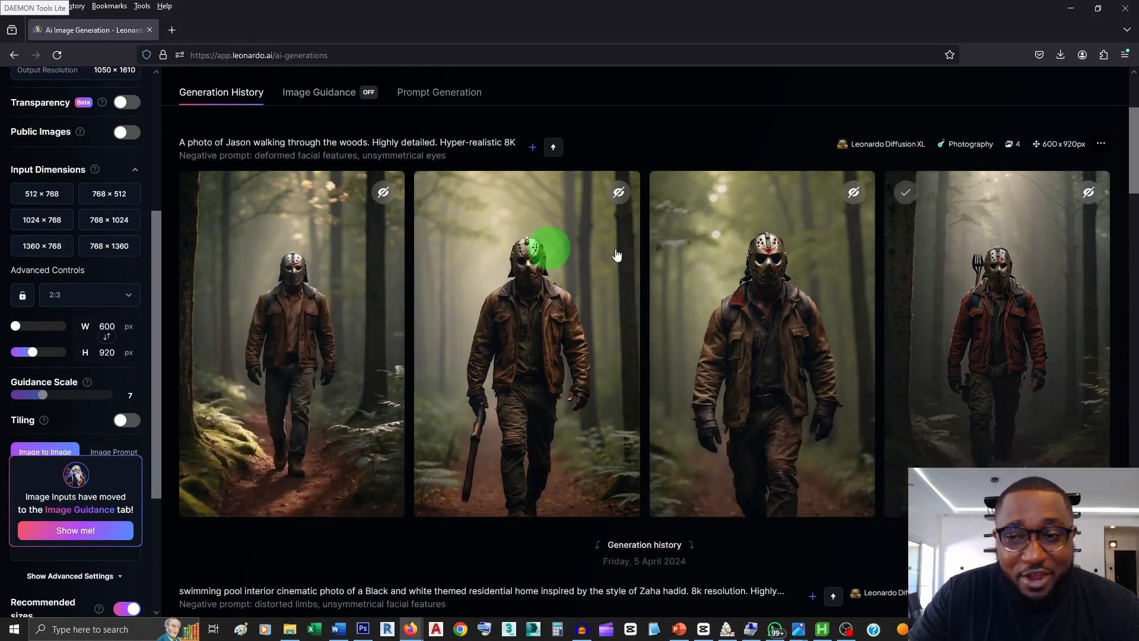
{"action": "scroll", "coordinate": [1031, 314], "scroll_direction": "up", "scroll_amount": 3}
{"action": "scroll", "coordinate": [746, 332], "scroll_direction": "down", "scroll_amount": 3}
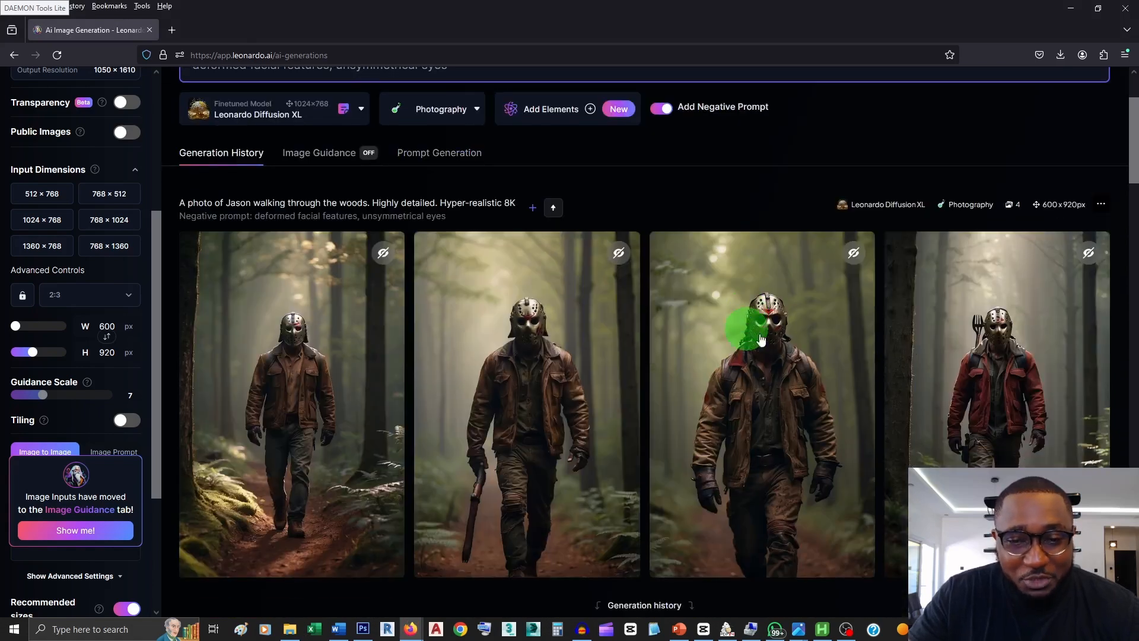
{"action": "scroll", "coordinate": [275, 287], "scroll_direction": "up", "scroll_amount": 3}
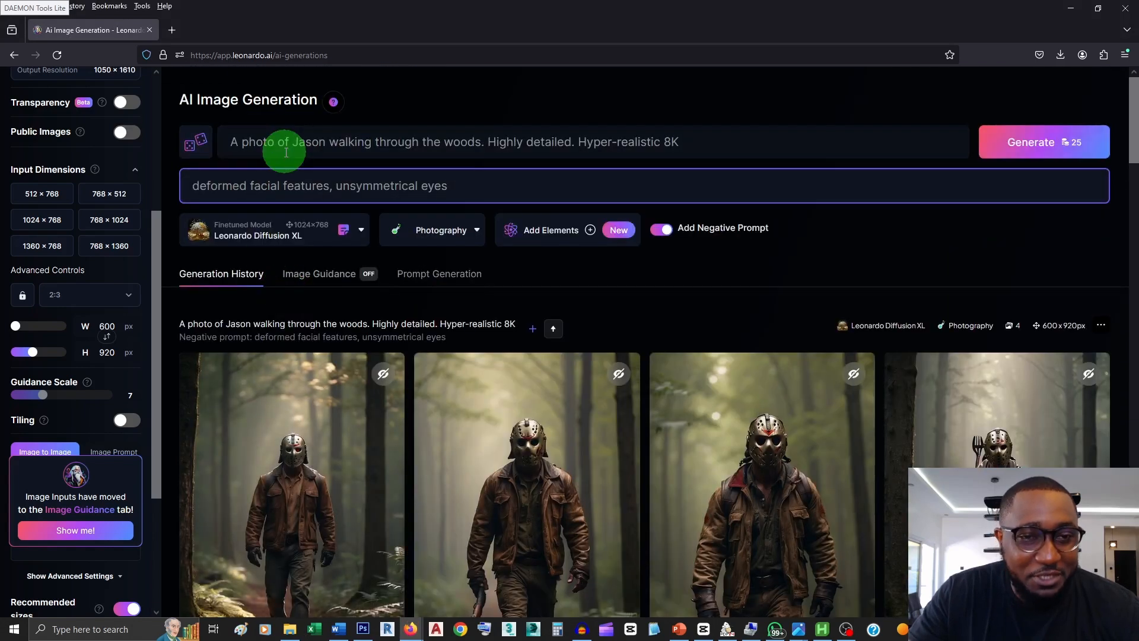
{"action": "left_click_drag", "start_coordinate": [294, 143], "coordinate": [331, 148]}
{"action": "left_click", "coordinate": [318, 134]}
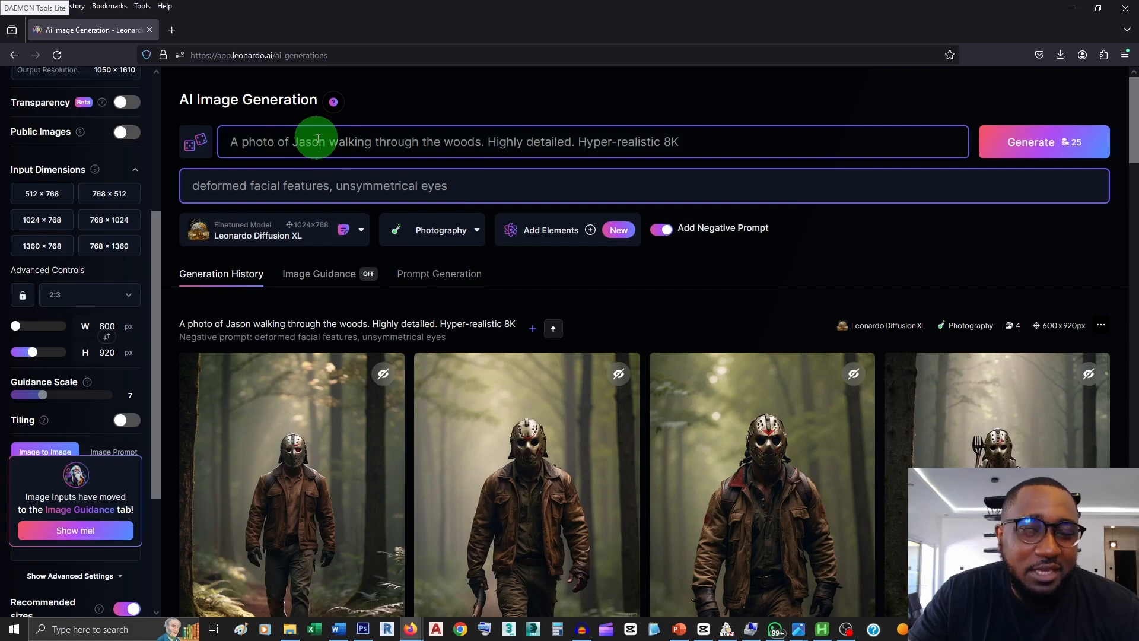
{"action": "scroll", "coordinate": [318, 140], "scroll_direction": "down", "scroll_amount": 4}
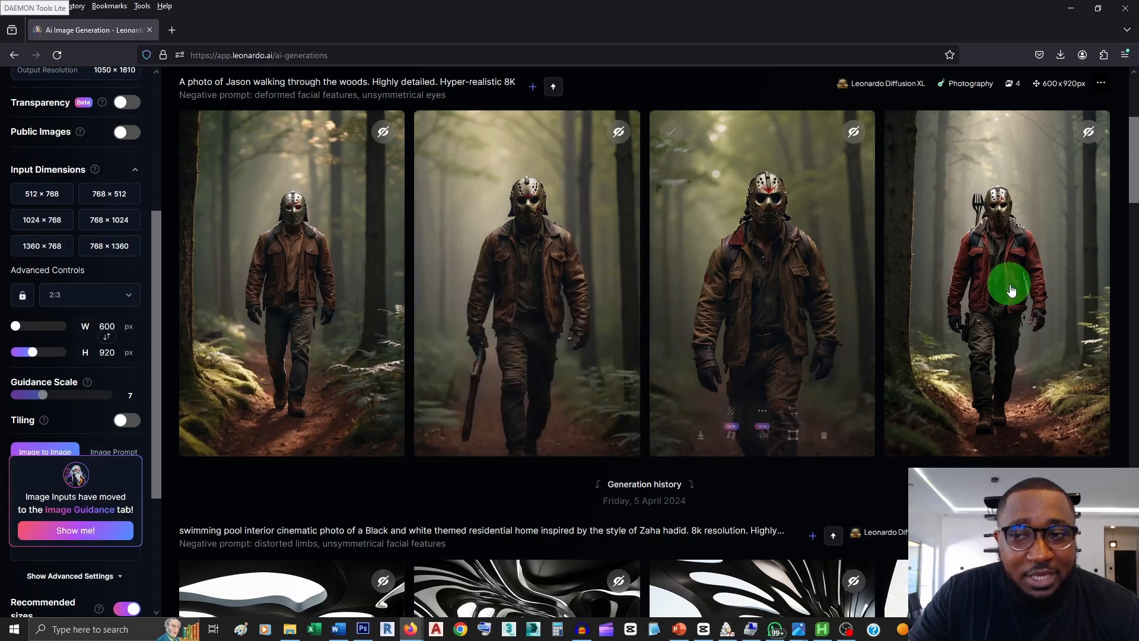
{"action": "scroll", "coordinate": [1068, 267], "scroll_direction": "up", "scroll_amount": 4}
{"action": "left_click_drag", "start_coordinate": [292, 142], "coordinate": [323, 142]}
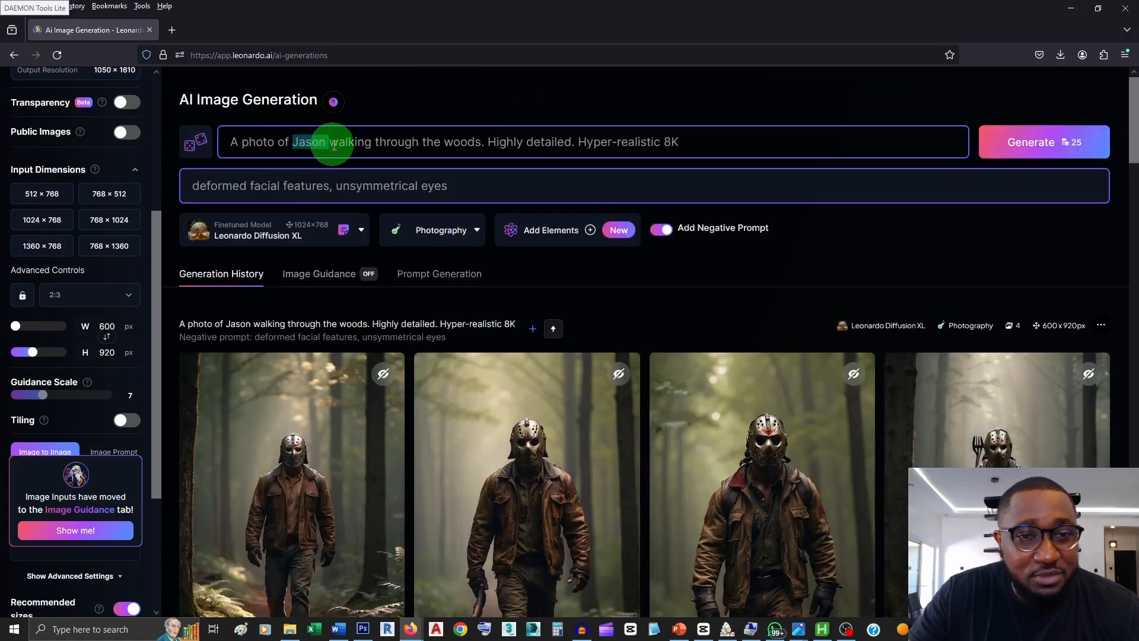
{"action": "scroll", "coordinate": [521, 315], "scroll_direction": "down", "scroll_amount": 3}
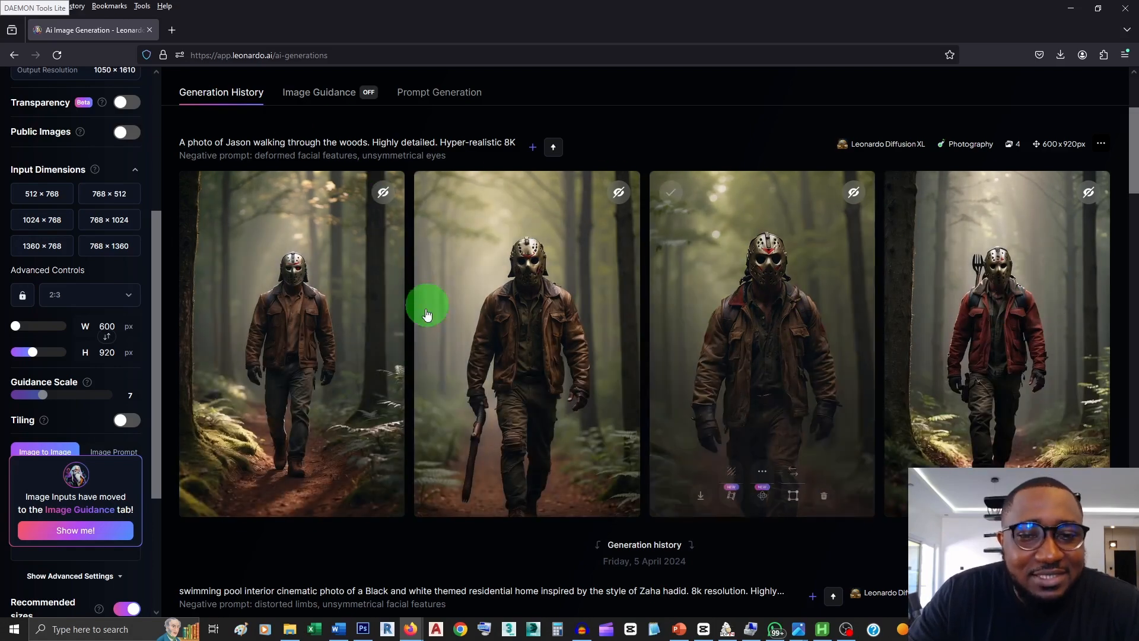
- Insert "a young boy named" before "Jason" in the prompt and generate a new set of images
{"action": "scroll", "coordinate": [621, 332], "scroll_direction": "up", "scroll_amount": 3}
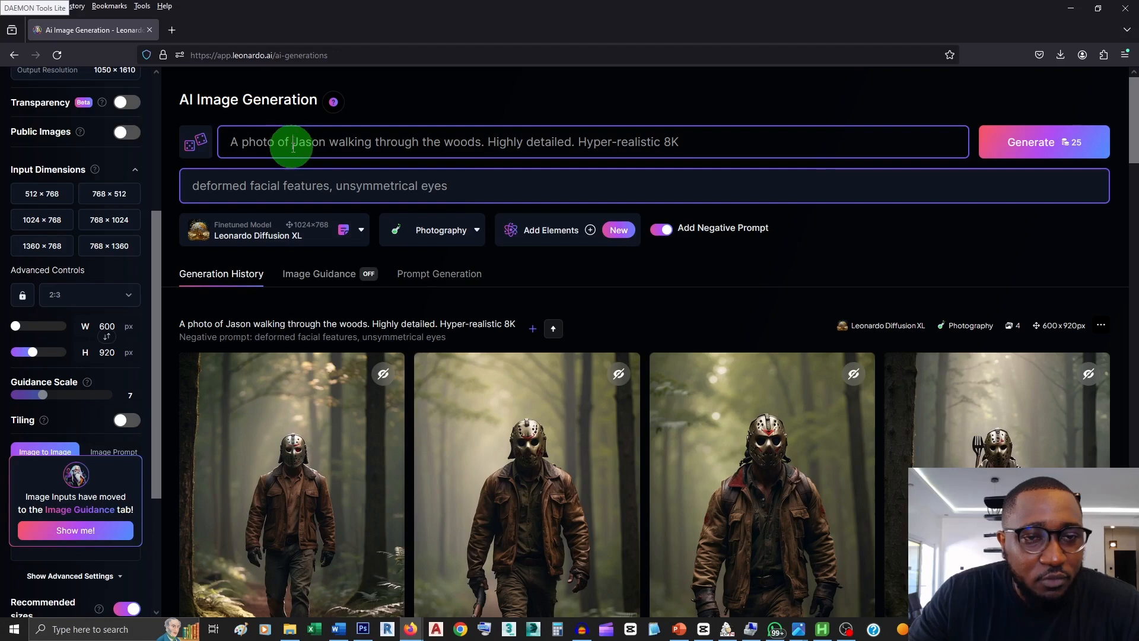
{"action": "type", "text": "a young boy"}
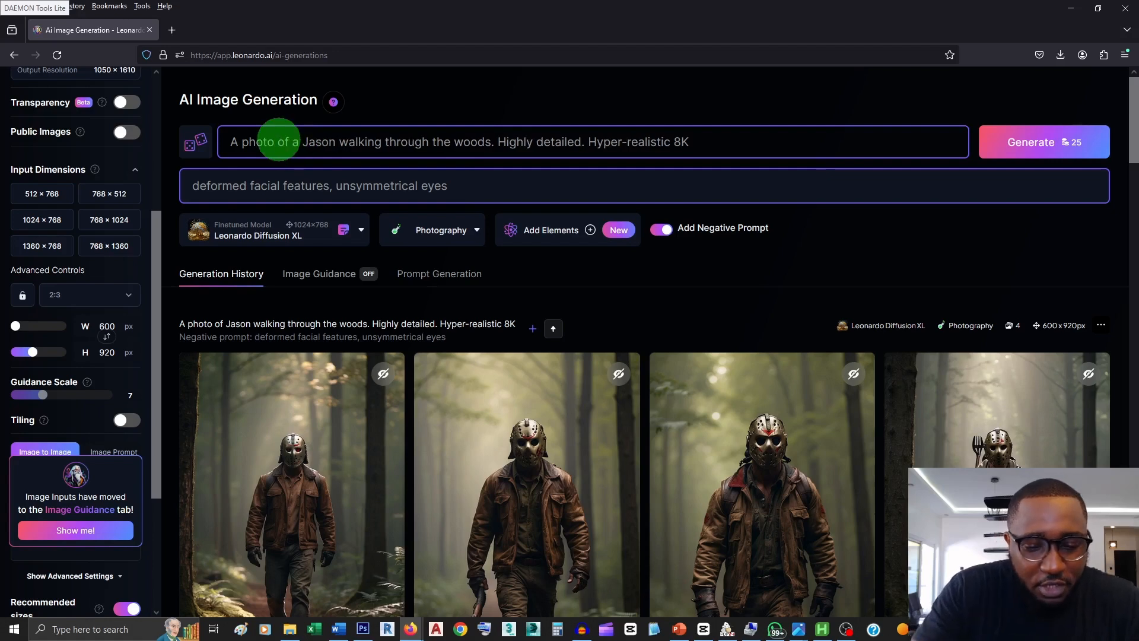
{"action": "type", "text": " named"}
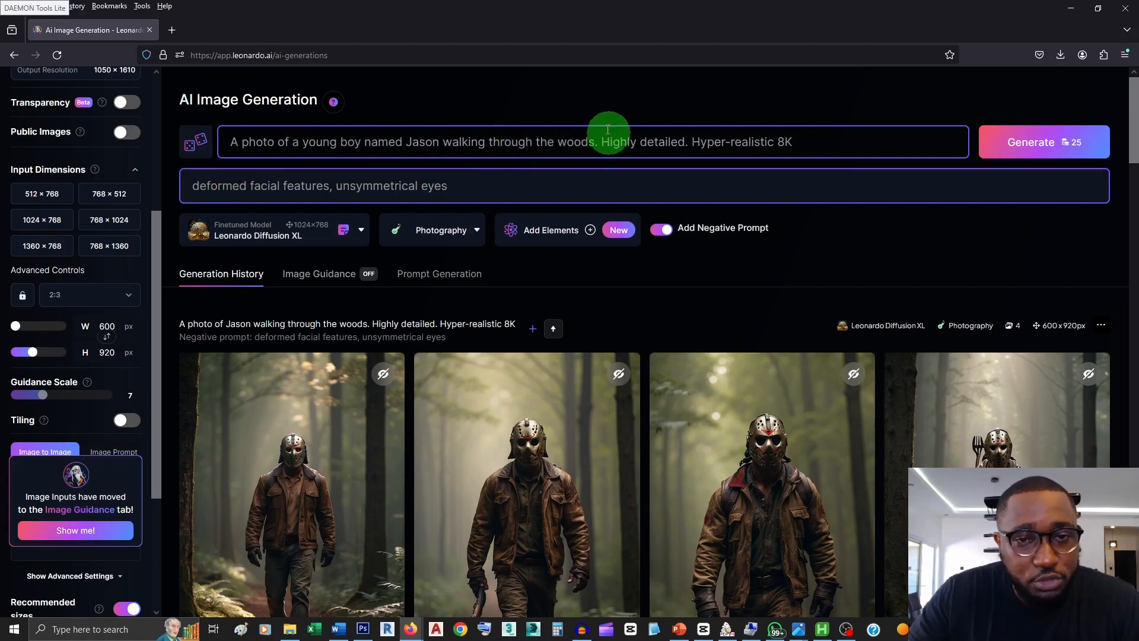
{"action": "left_click", "coordinate": [593, 187]}
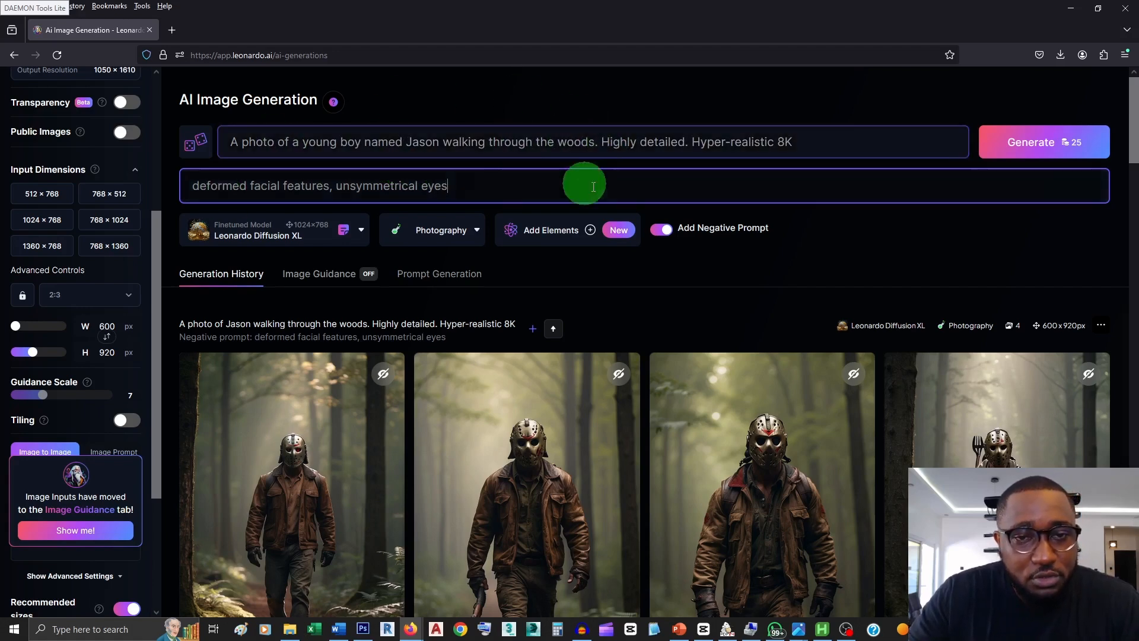
{"action": "left_click", "coordinate": [1069, 155]}
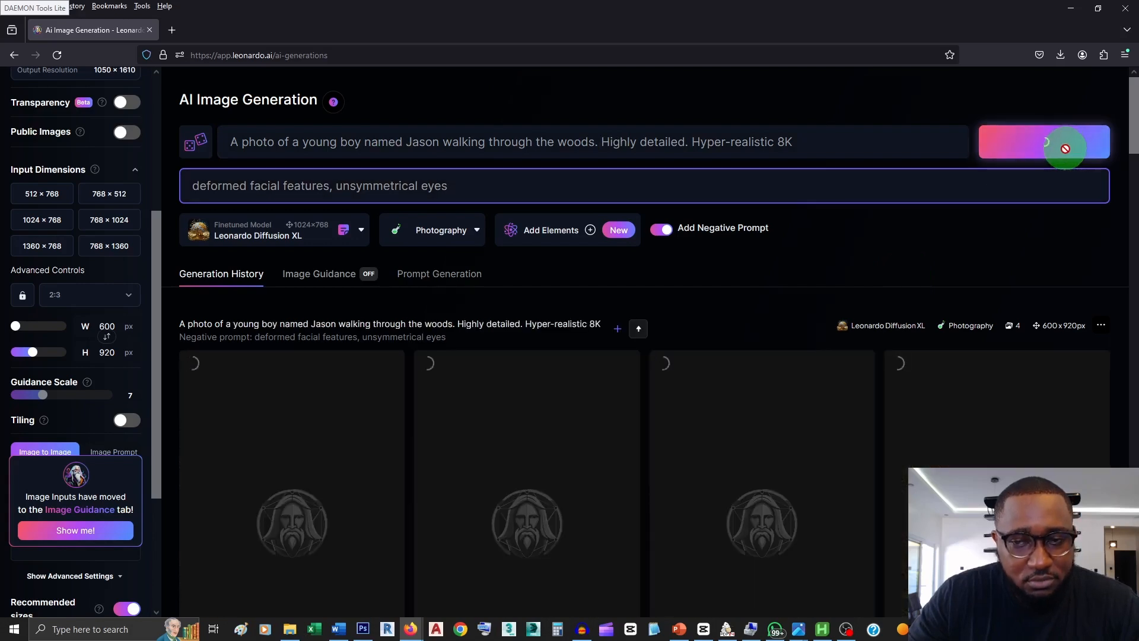
- Inspect the new images of the boy in the woods in enlarged view, one after another, and close the viewer
{"action": "scroll", "coordinate": [620, 272], "scroll_direction": "down", "scroll_amount": 2}
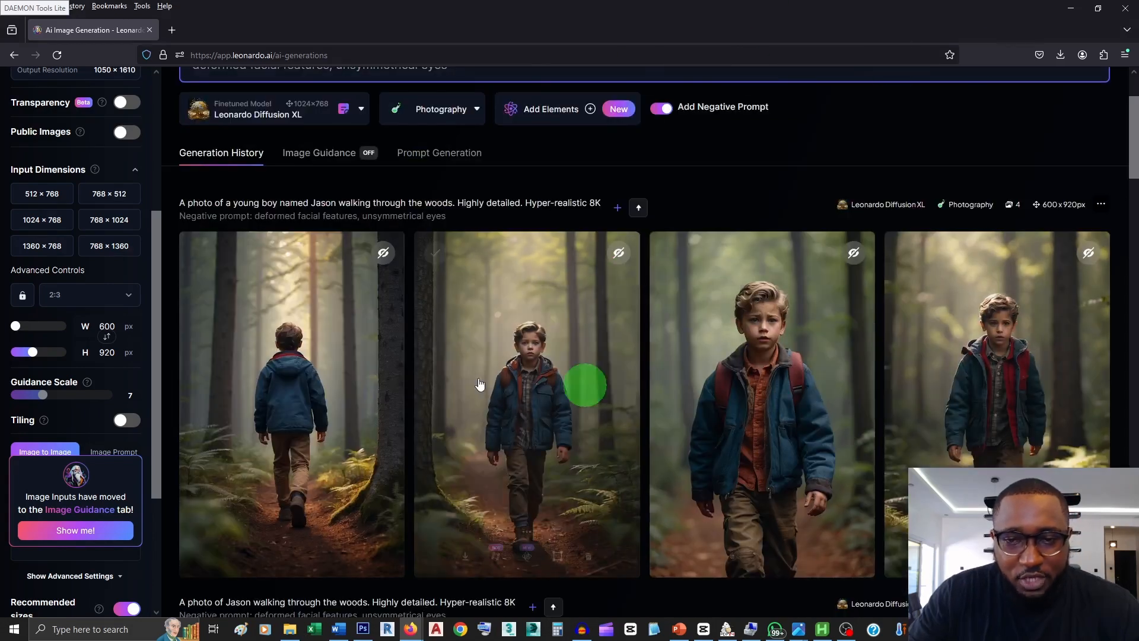
{"action": "scroll", "coordinate": [502, 370], "scroll_direction": "down", "scroll_amount": 1}
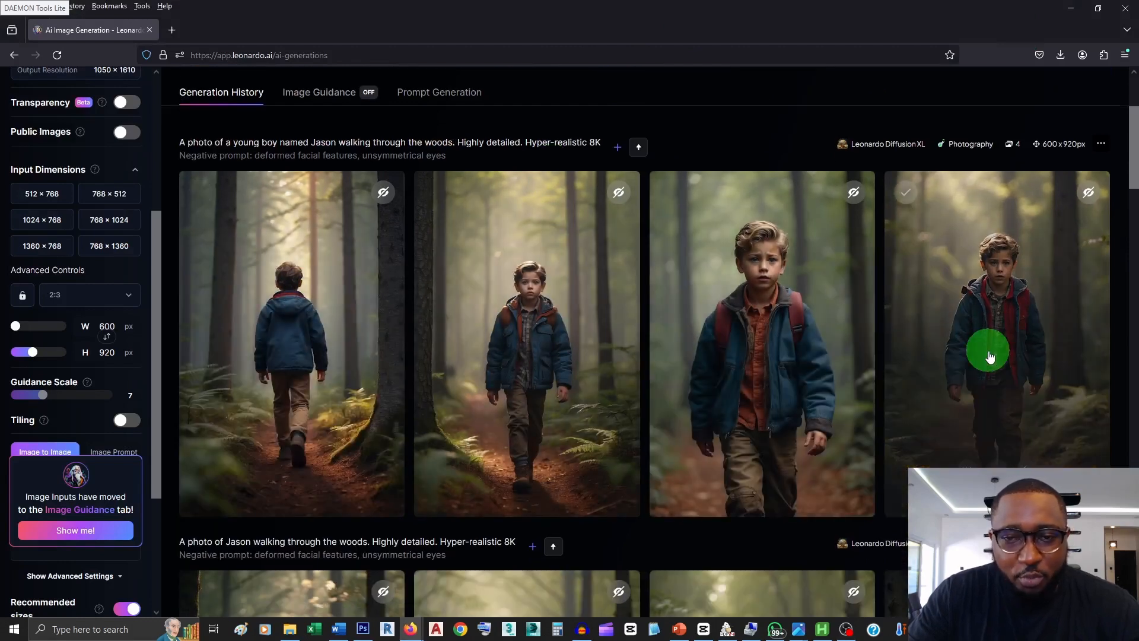
{"action": "left_click", "coordinate": [953, 335]}
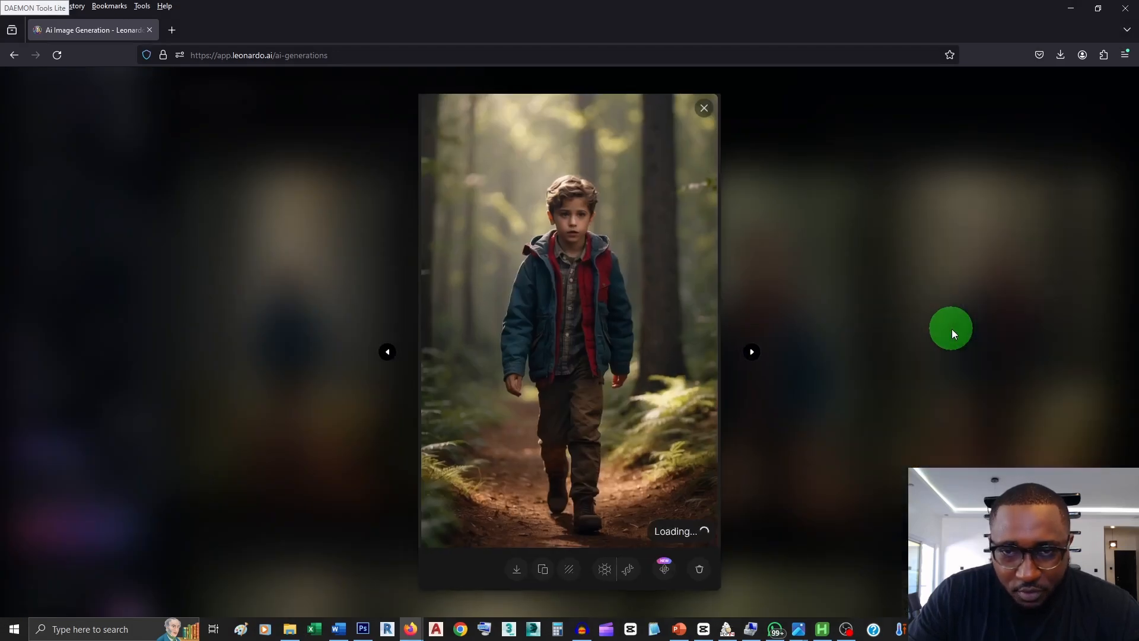
{"action": "left_click", "coordinate": [385, 354]}
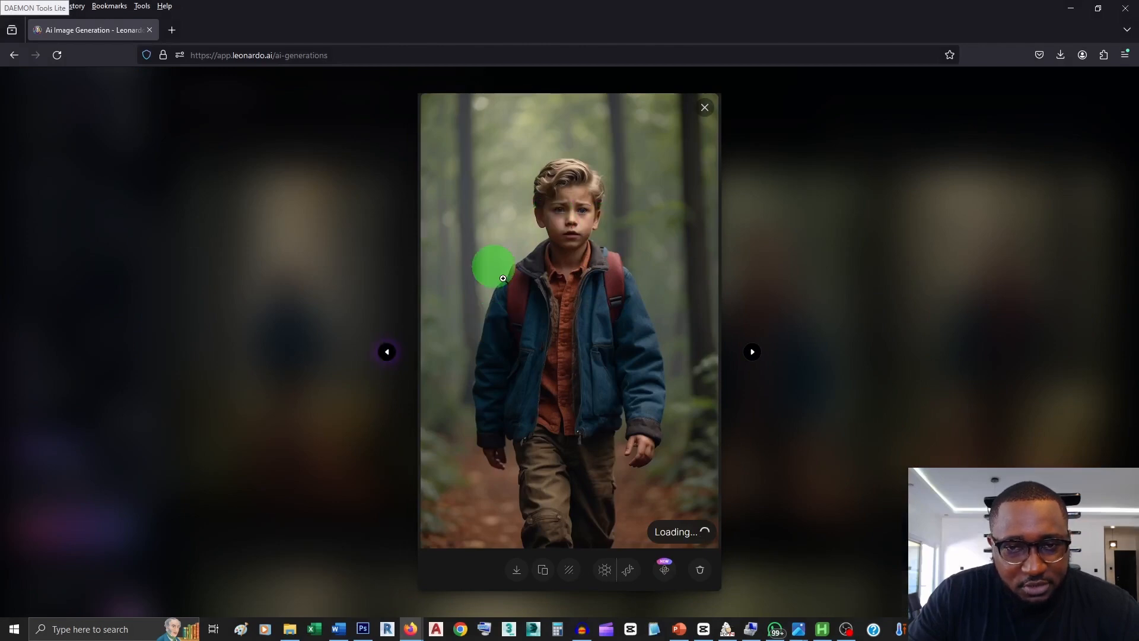
{"action": "left_click", "coordinate": [386, 352]}
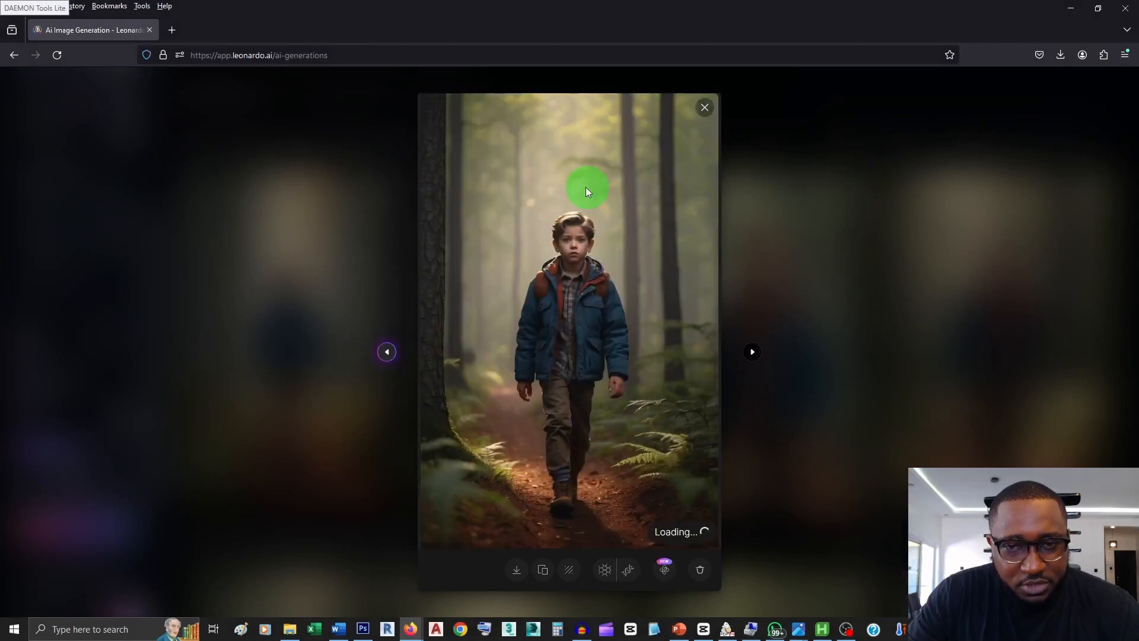
{"action": "left_click", "coordinate": [749, 357]}
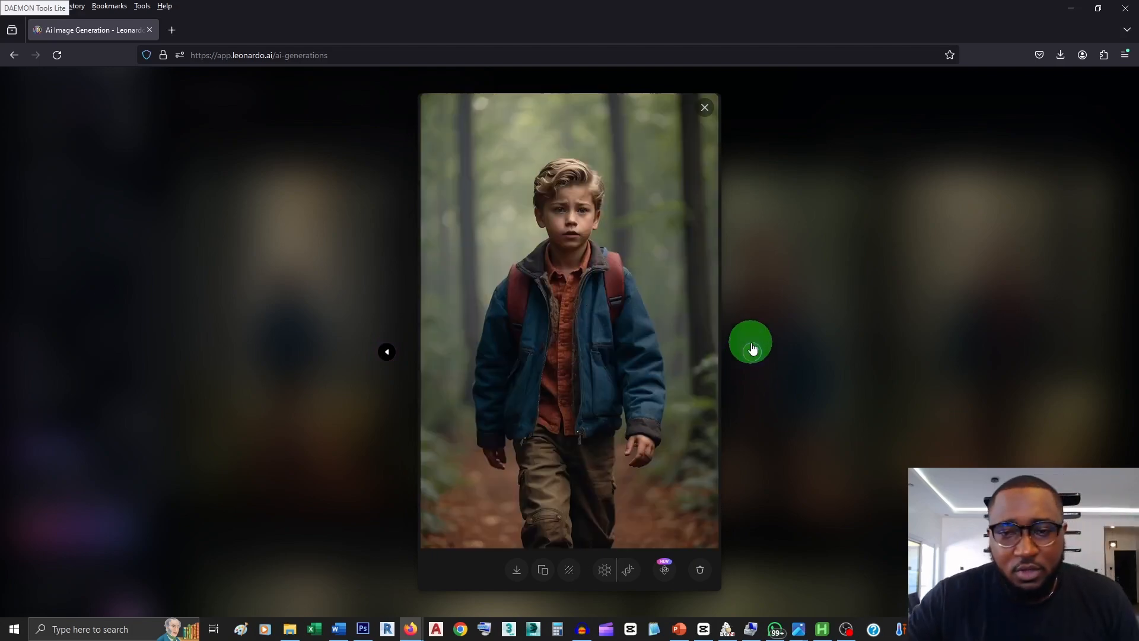
{"action": "left_click", "coordinate": [704, 107]}
- Replace "walking through the woods" in the prompt with "in his school hallway"
{"action": "scroll", "coordinate": [901, 355], "scroll_direction": "up", "scroll_amount": 3}
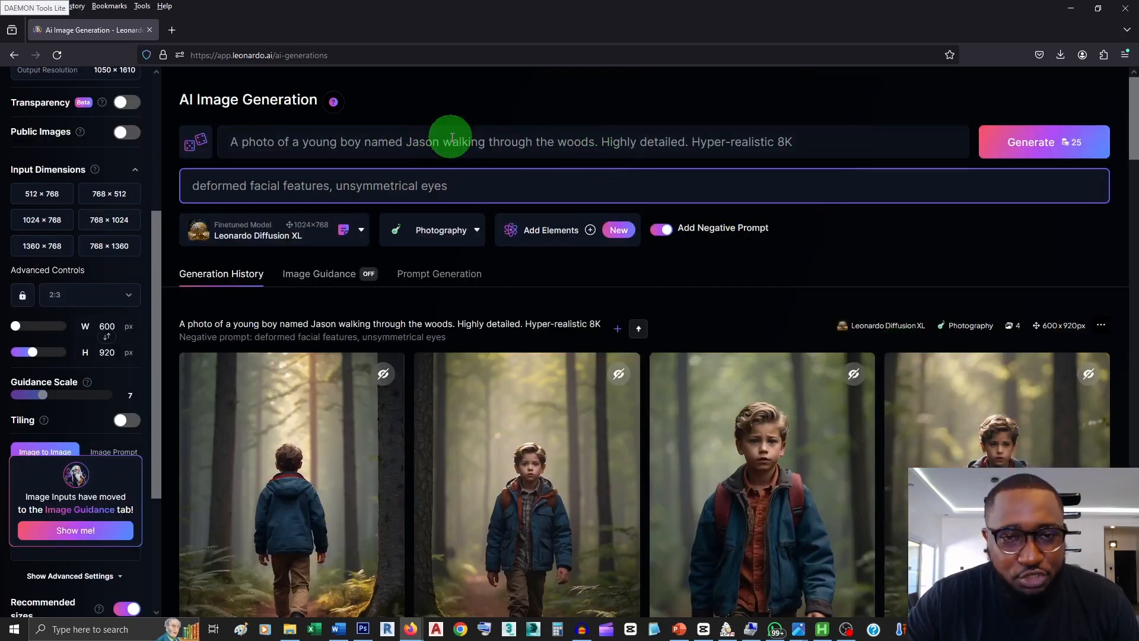
{"action": "left_click_drag", "start_coordinate": [446, 142], "coordinate": [591, 149]}
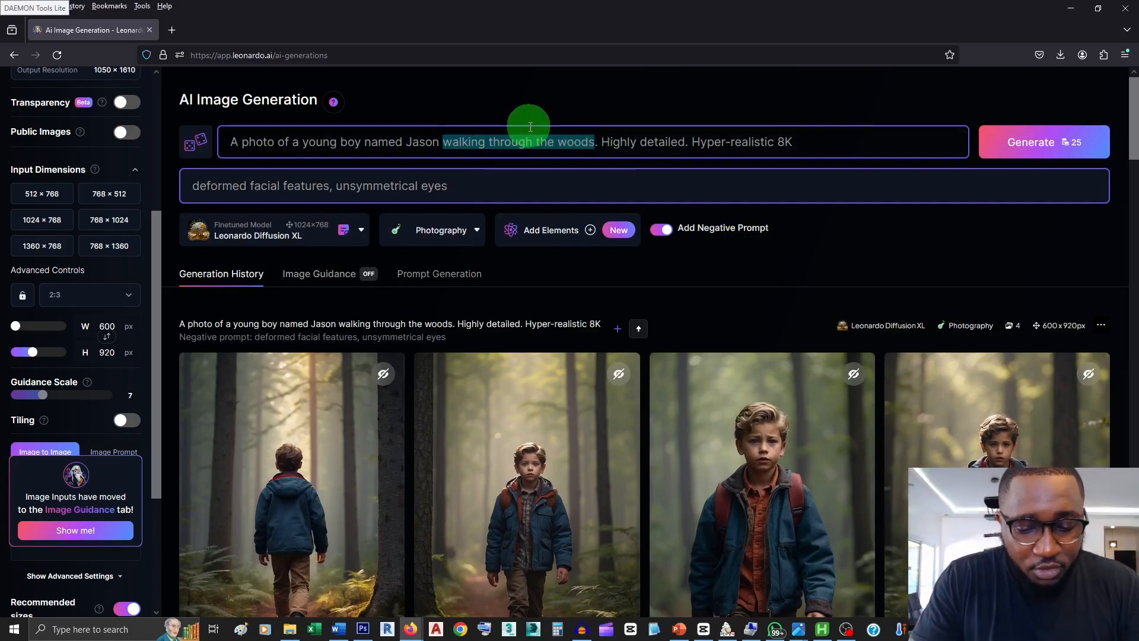
{"action": "type", "text": "in the"}
{"action": "key", "text": "BackSpace"}
{"action": "key", "text": "BackSpace"}
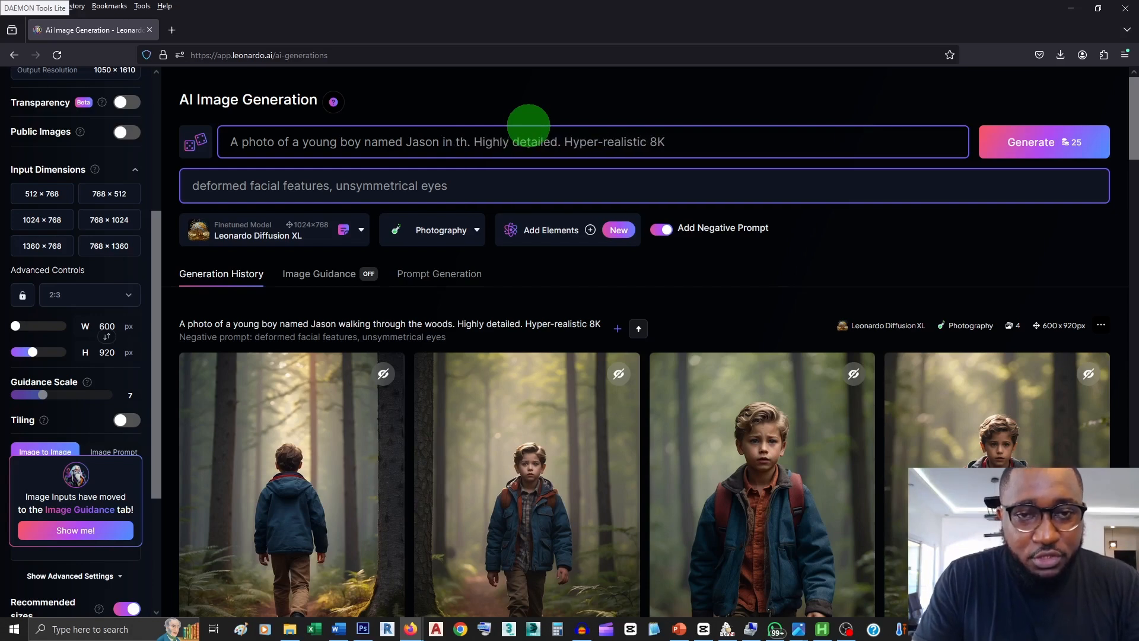
{"action": "type", "text": "his sch"}
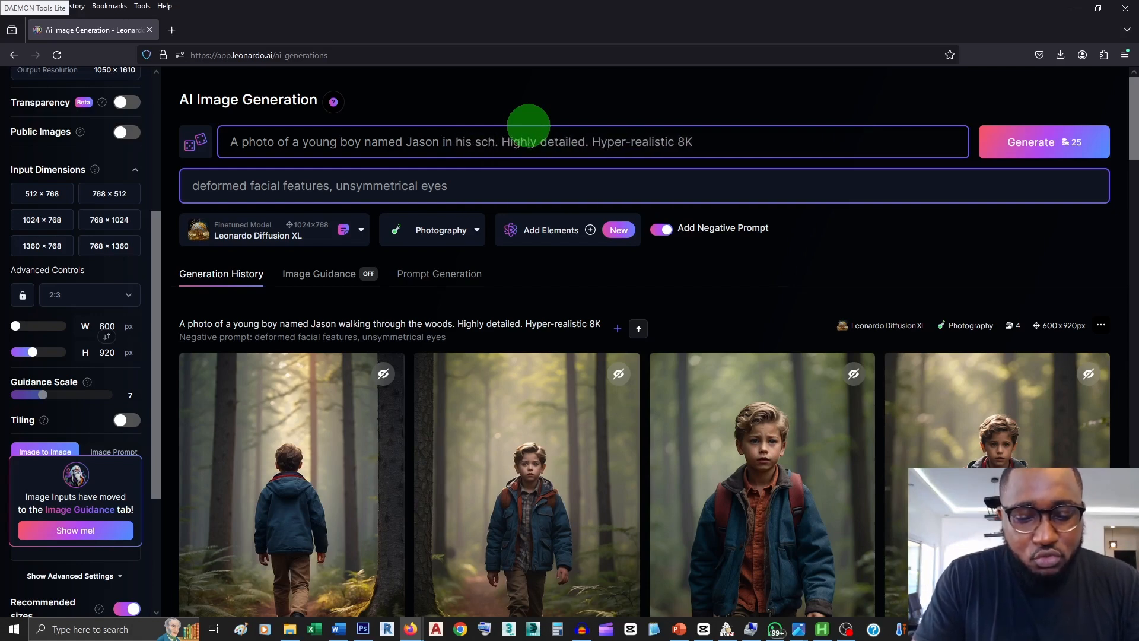
{"action": "type", "text": "ool hal"}
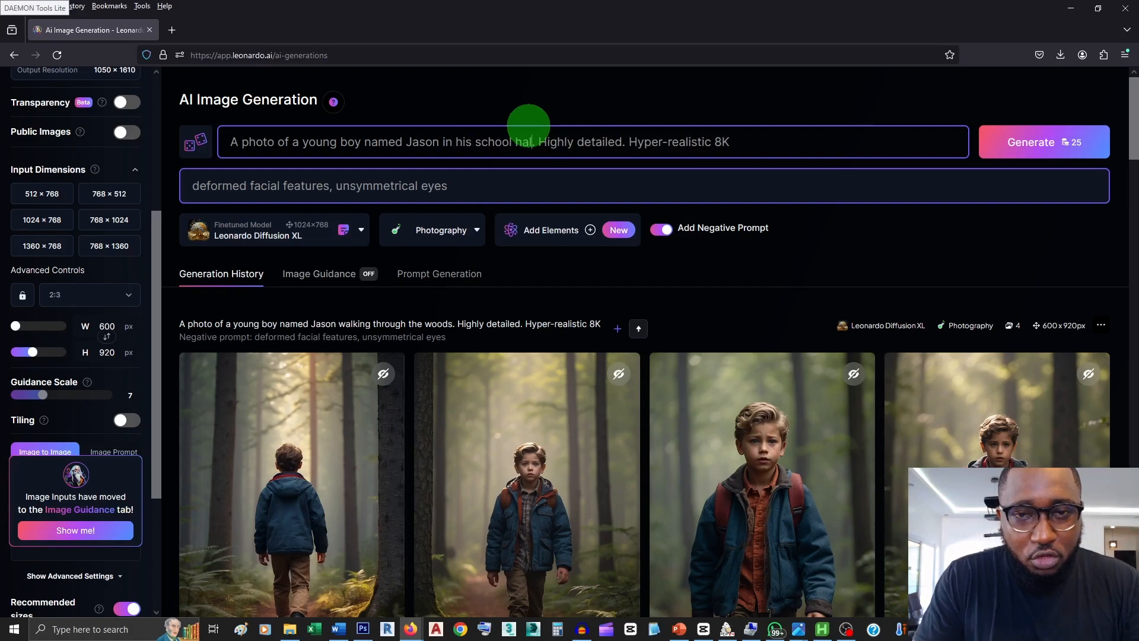
{"action": "type", "text": "lway"}
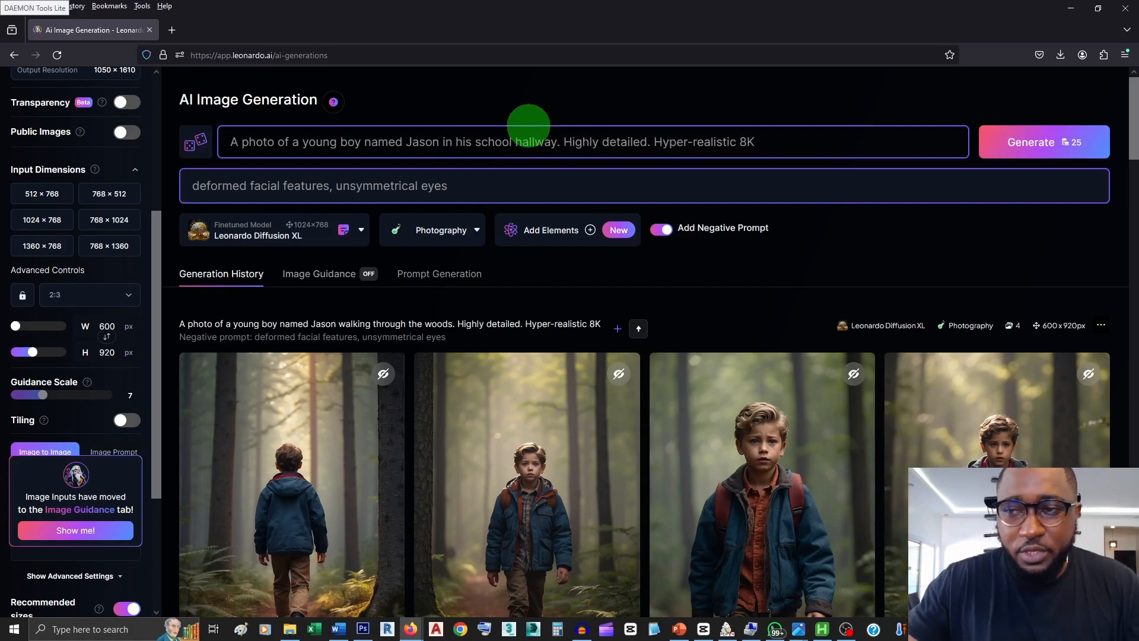
- Generate images from the school hallway prompt and bring the new set into view
{"action": "left_click", "coordinate": [1106, 142]}
{"action": "scroll", "coordinate": [933, 219], "scroll_direction": "down", "scroll_amount": 2}
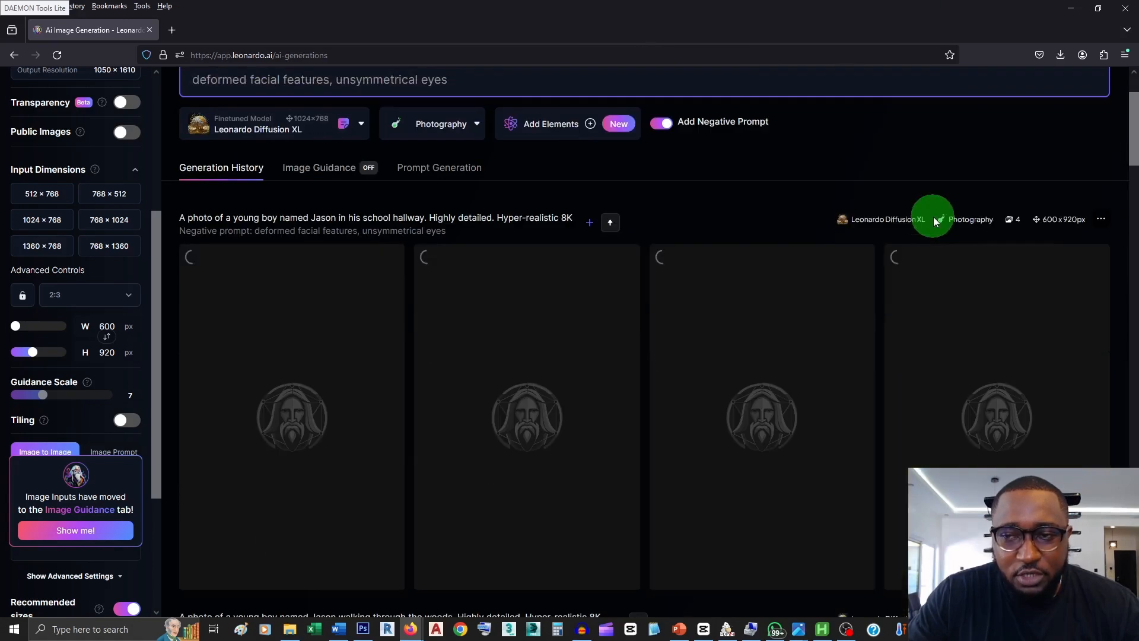
{"action": "scroll", "coordinate": [934, 219], "scroll_direction": "down", "scroll_amount": 2}
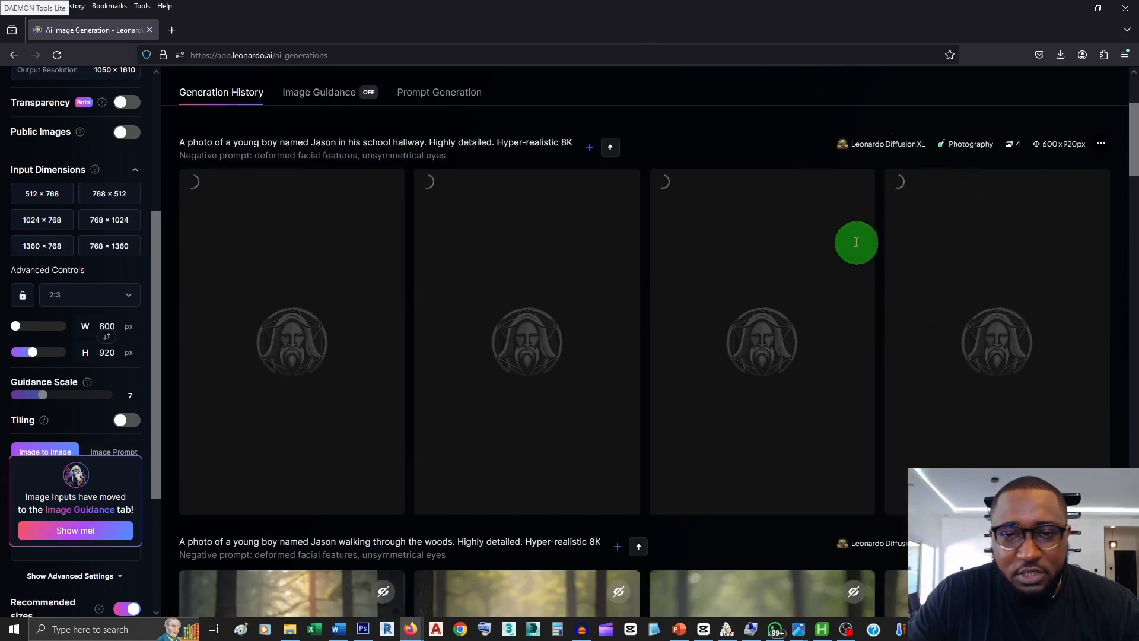
- Compare the boy's appearance across the new school hallway images and the earlier images in the woods
{"action": "scroll", "coordinate": [756, 256], "scroll_direction": "down", "scroll_amount": 2}
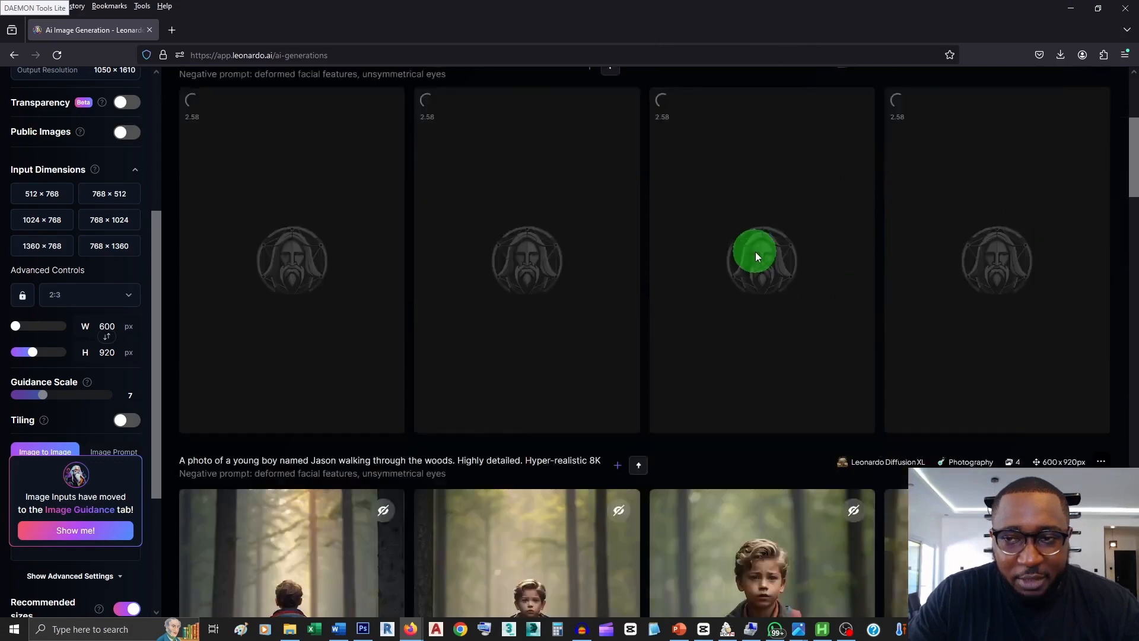
{"action": "scroll", "coordinate": [974, 287], "scroll_direction": "down", "scroll_amount": 4}
{"action": "scroll", "coordinate": [992, 290], "scroll_direction": "up", "scroll_amount": 5}
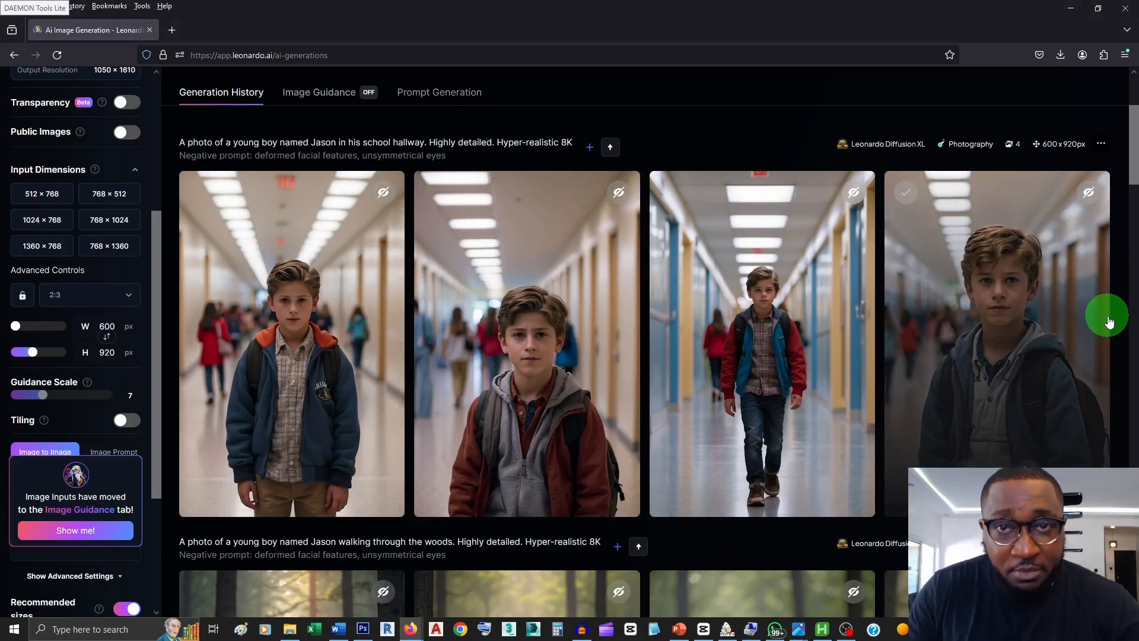
{"action": "scroll", "coordinate": [1107, 317], "scroll_direction": "down", "scroll_amount": 1}
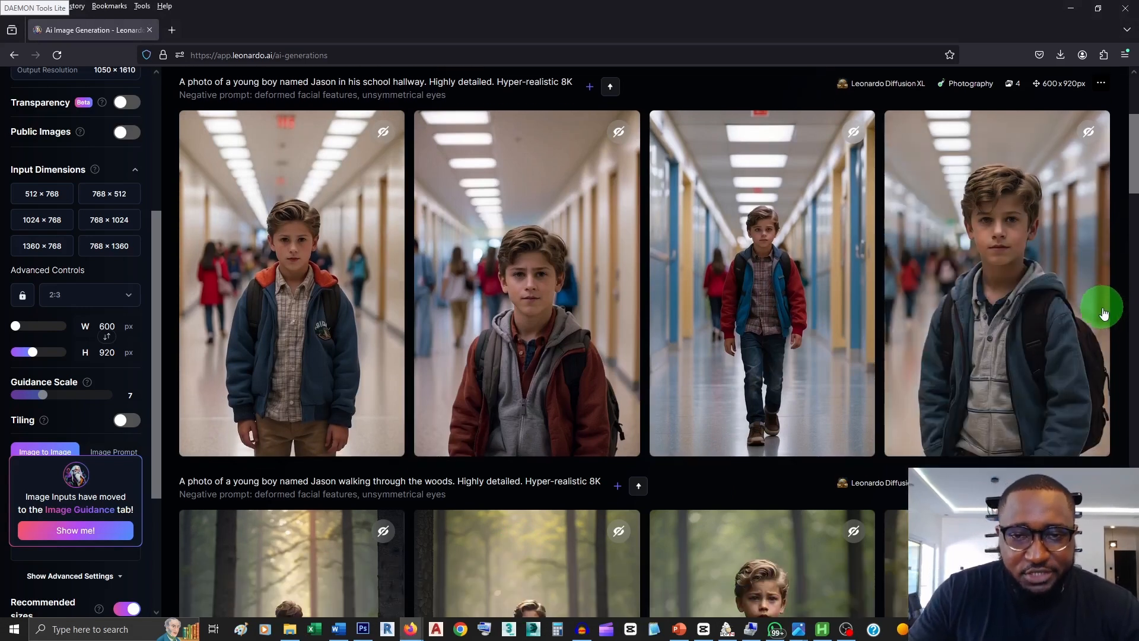
{"action": "scroll", "coordinate": [1097, 316], "scroll_direction": "up", "scroll_amount": 3}
{"action": "scroll", "coordinate": [1095, 314], "scroll_direction": "up", "scroll_amount": 2}
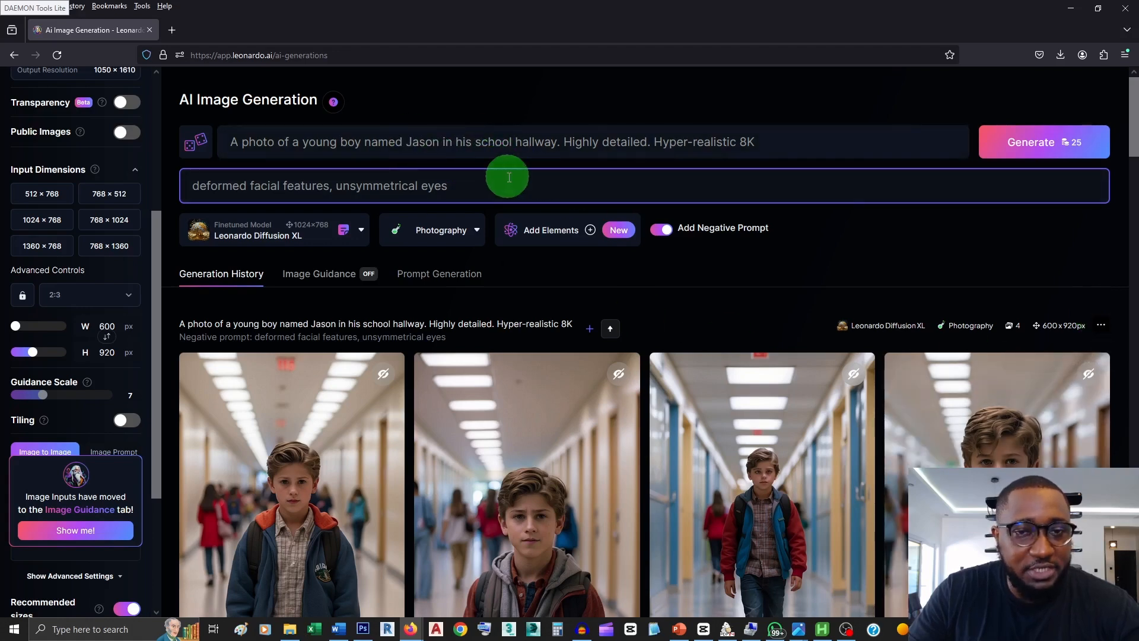
{"action": "scroll", "coordinate": [617, 341], "scroll_direction": "down", "scroll_amount": 4}
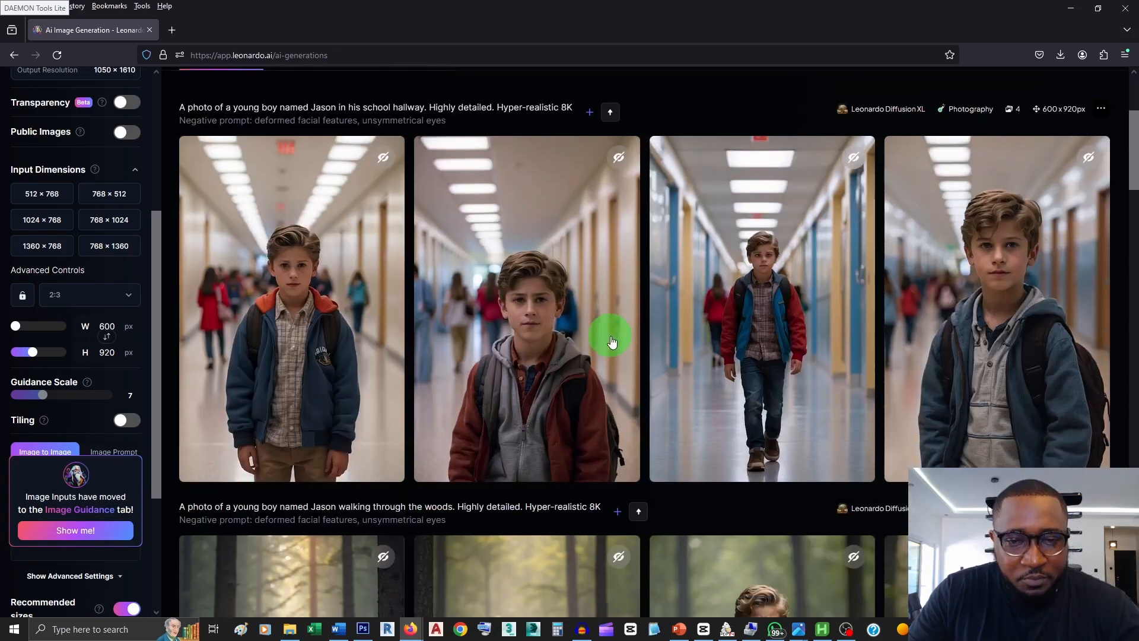
{"action": "scroll", "coordinate": [521, 314], "scroll_direction": "down", "scroll_amount": 6}
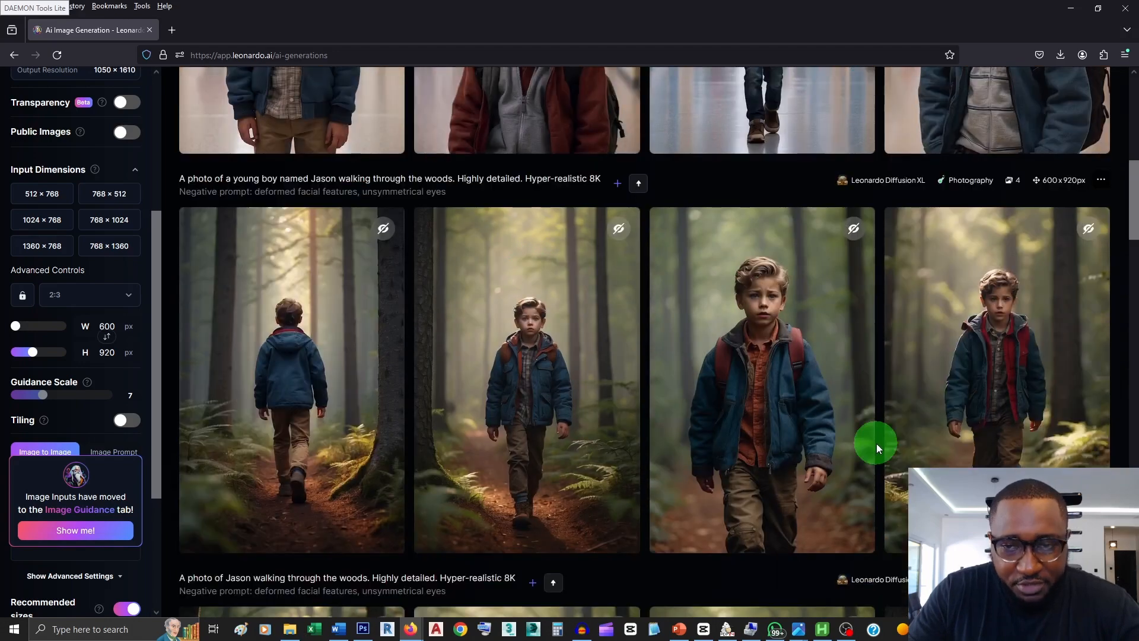
{"action": "scroll", "coordinate": [825, 296], "scroll_direction": "down", "scroll_amount": 1}
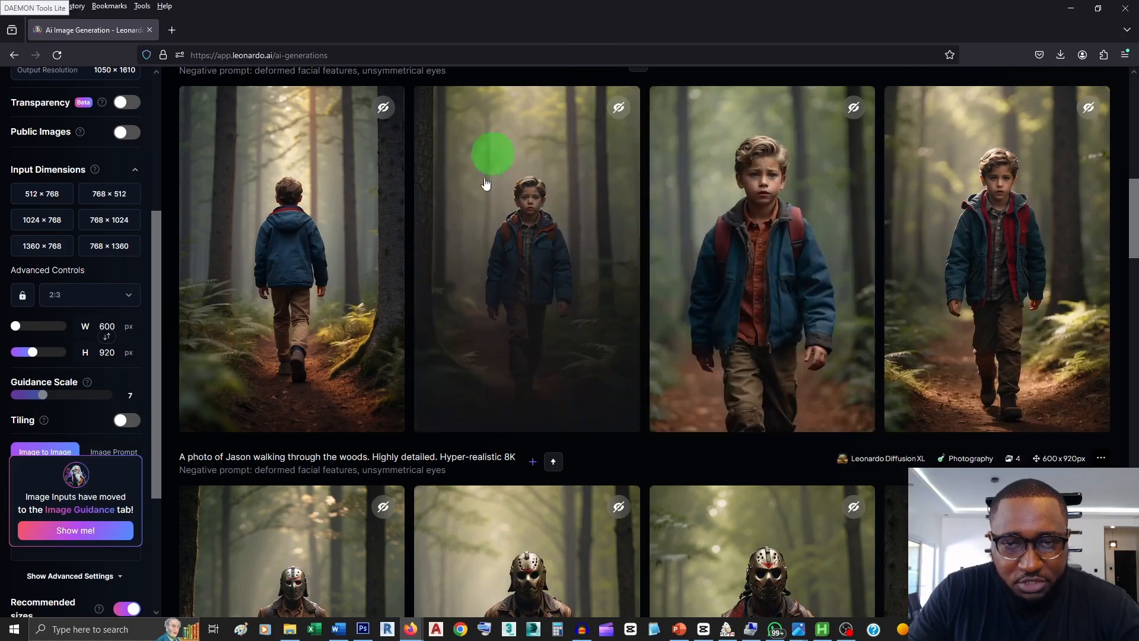
{"action": "scroll", "coordinate": [686, 287], "scroll_direction": "up", "scroll_amount": 8}
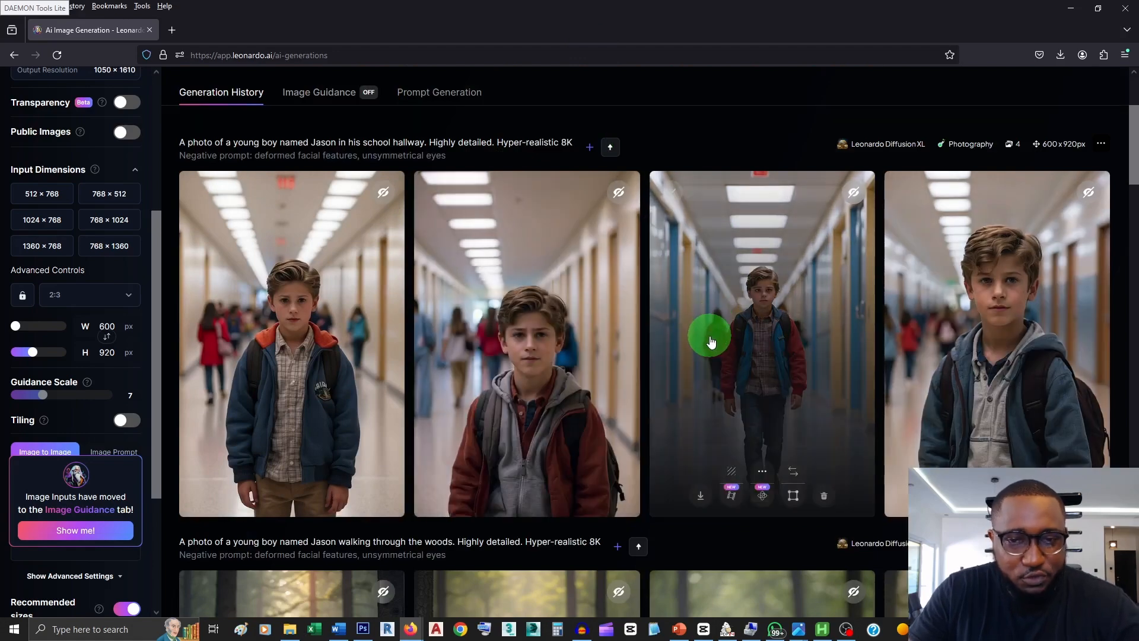
{"action": "scroll", "coordinate": [598, 302], "scroll_direction": "down", "scroll_amount": 8}
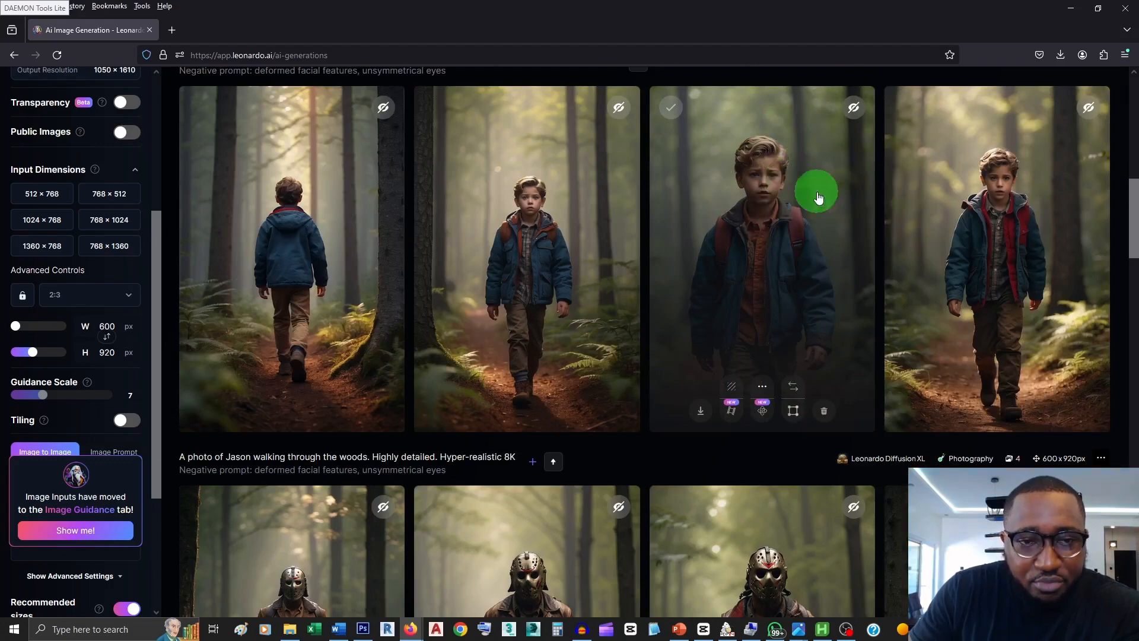
{"action": "scroll", "coordinate": [771, 237], "scroll_direction": "up", "scroll_amount": 8}
{"action": "scroll", "coordinate": [758, 275], "scroll_direction": "down", "scroll_amount": 12}
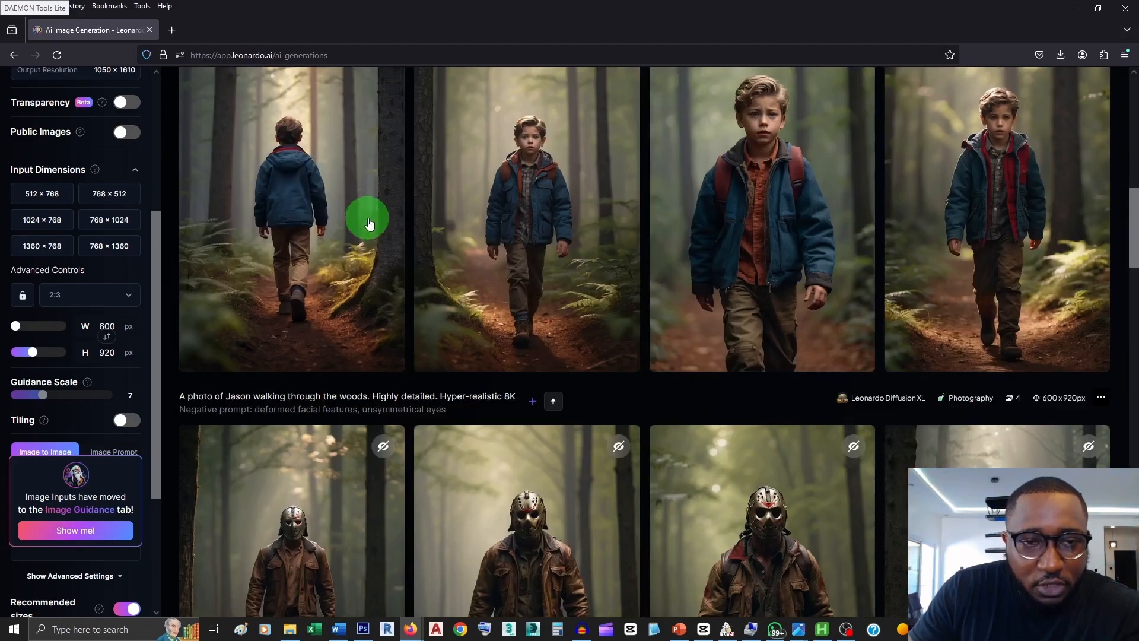
{"action": "mouse_move", "coordinate": [257, 183]}
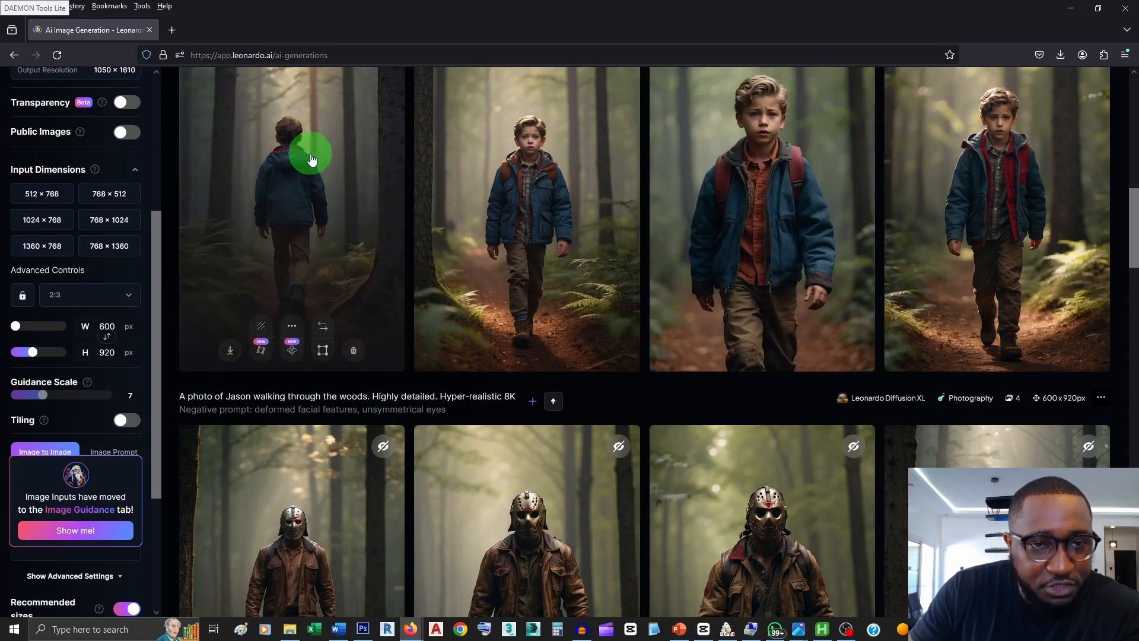
{"action": "scroll", "coordinate": [274, 247], "scroll_direction": "up", "scroll_amount": 12}
{"action": "scroll", "coordinate": [279, 253], "scroll_direction": "down", "scroll_amount": 3}
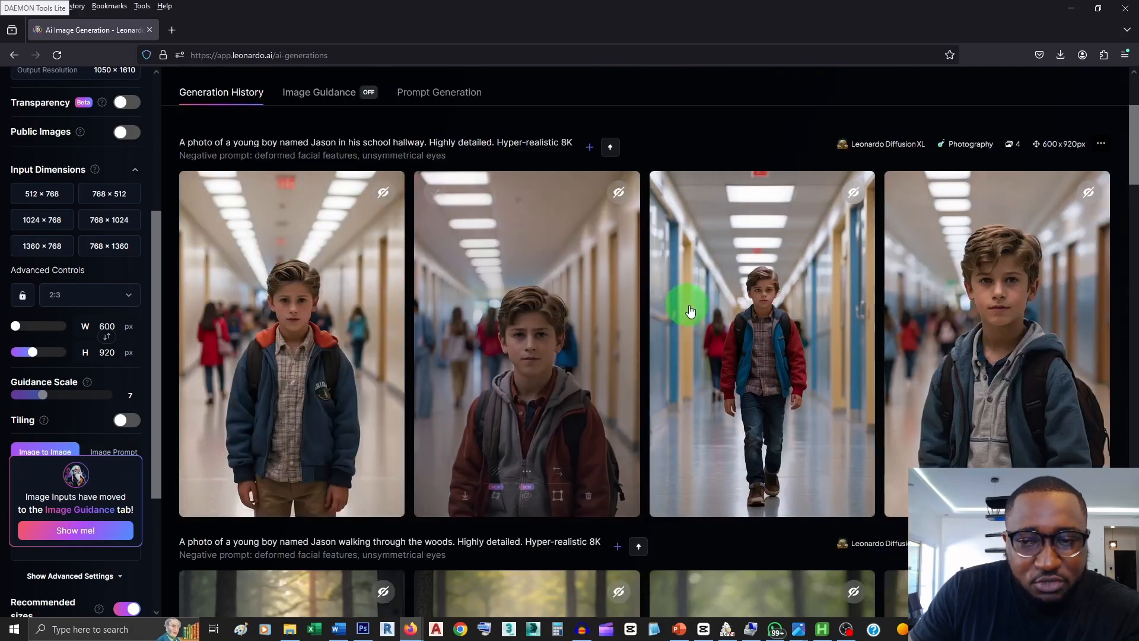
{"action": "mouse_move", "coordinate": [757, 255]}
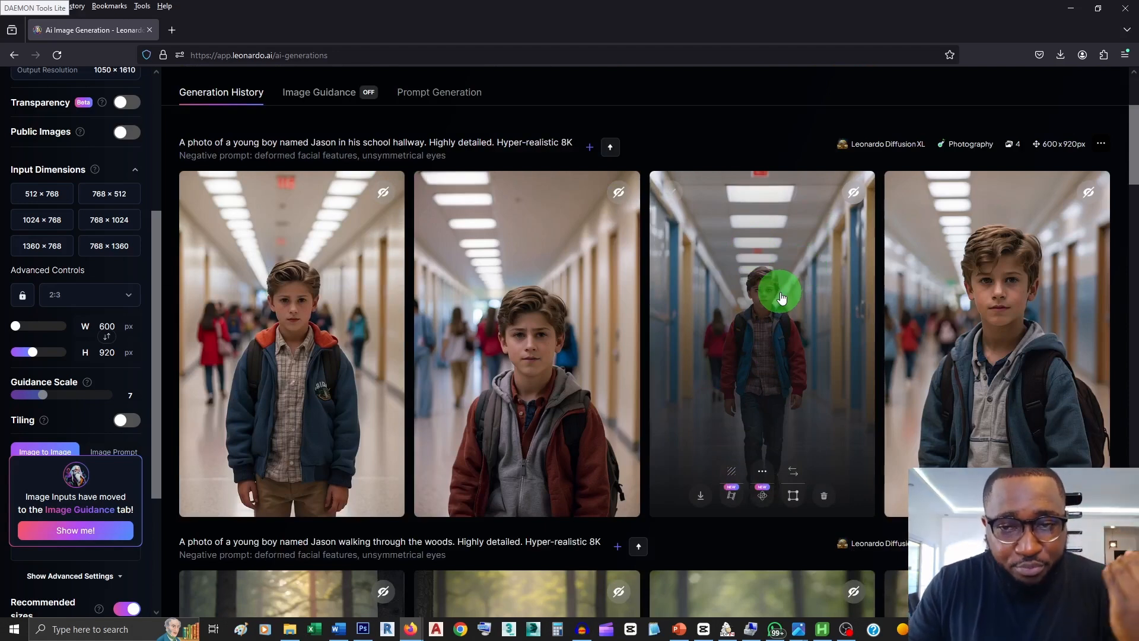
- Switch to the PowerPoint methods slide, highlight the second method, "Name, Ethnicity, and Gender", and return to Leonardo AI
{"action": "key", "text": "alt+Tab"}
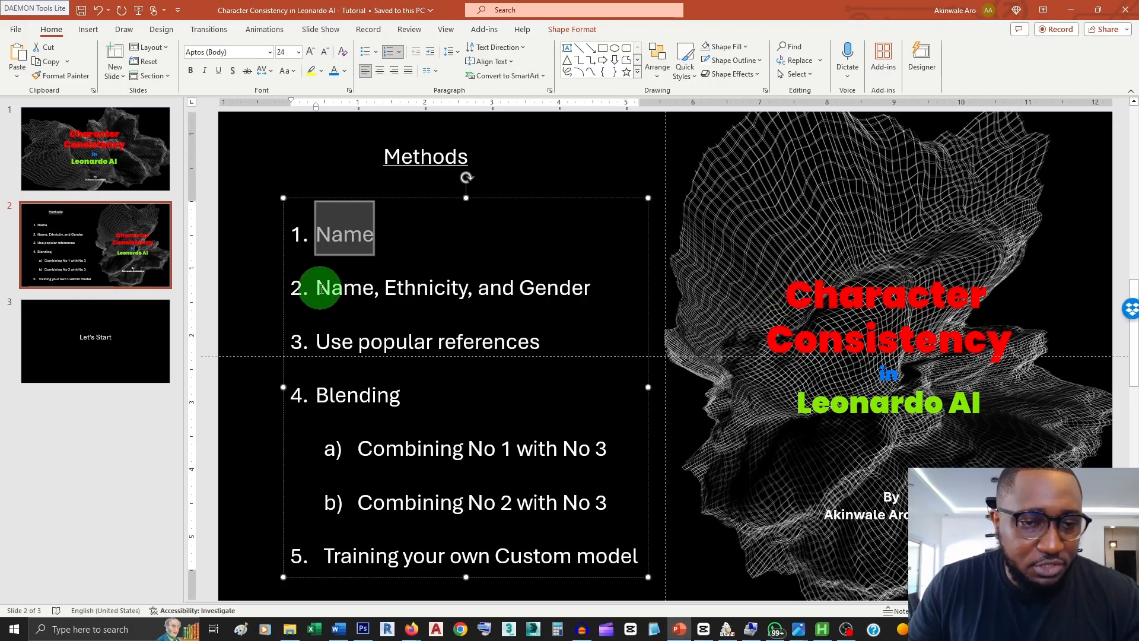
{"action": "left_click_drag", "start_coordinate": [320, 287], "coordinate": [534, 288]}
{"action": "key", "text": "alt+Tab"}
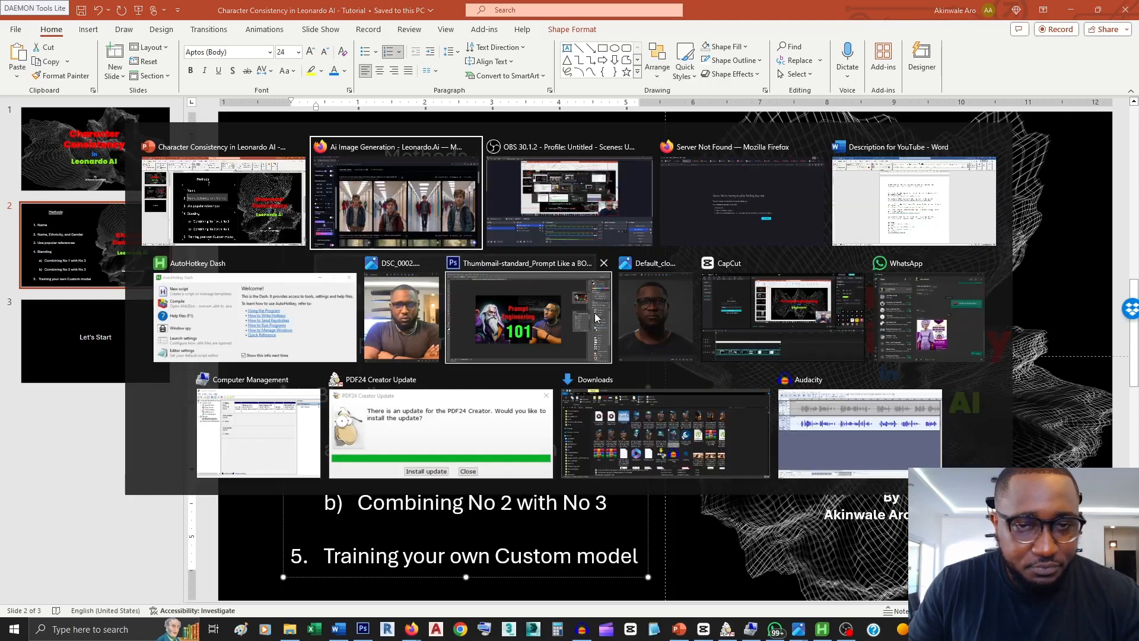
- Change the prompt's subject to a "girl" named "Isabella" and replace "his" with "her" before "school hallway"
{"action": "scroll", "coordinate": [580, 318], "scroll_direction": "up", "scroll_amount": 3}
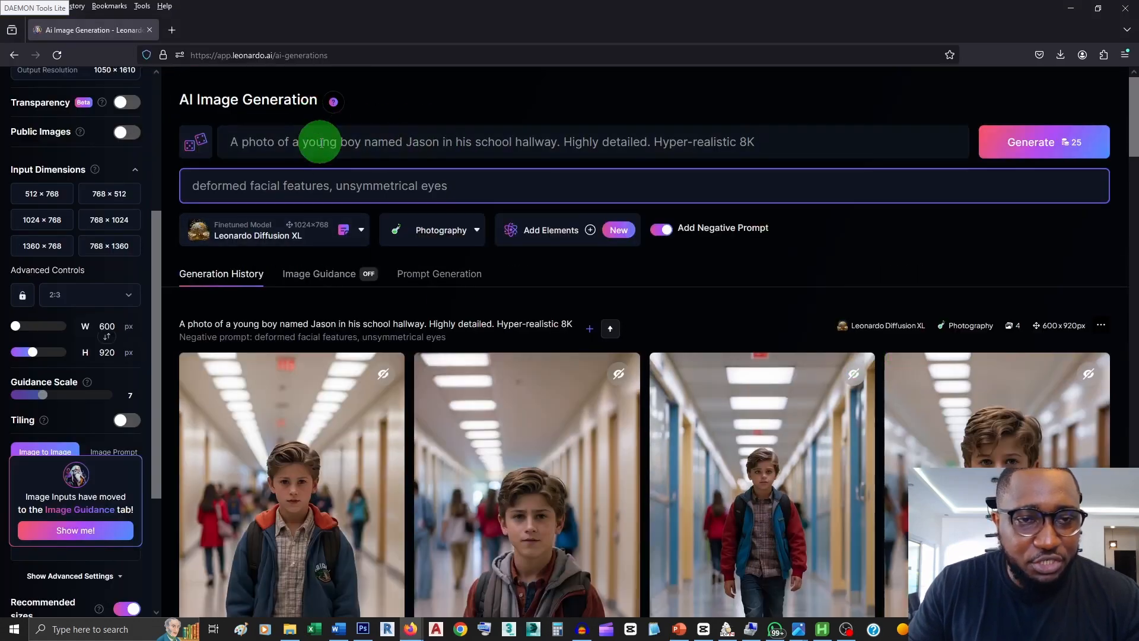
{"action": "left_click", "coordinate": [301, 142]}
{"action": "left_click", "coordinate": [308, 147]}
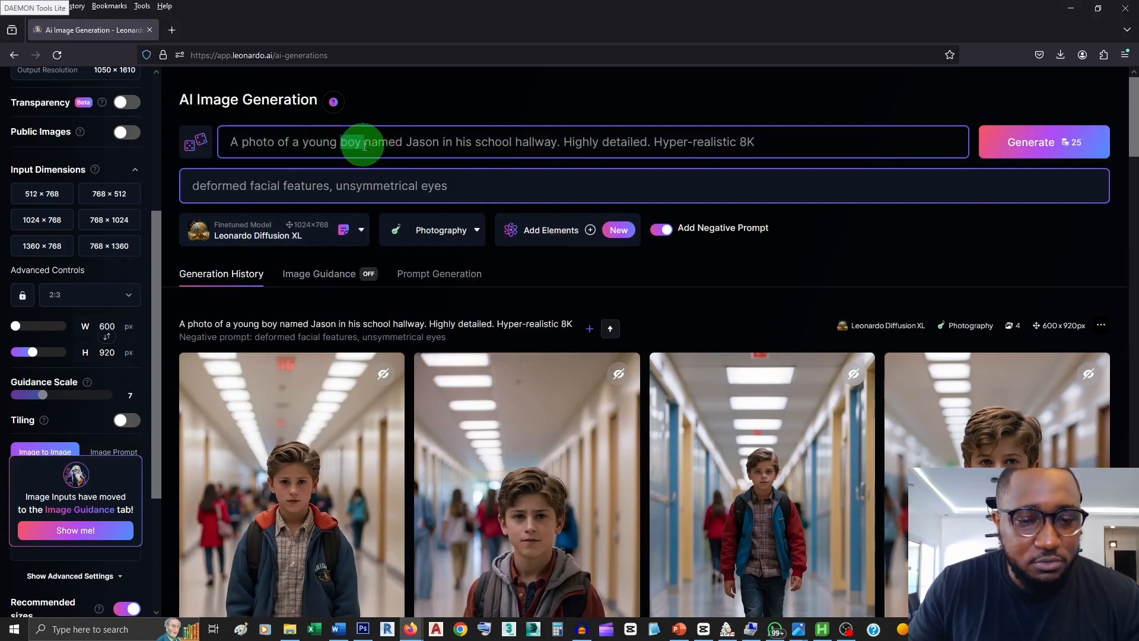
{"action": "type", "text": "girl"}
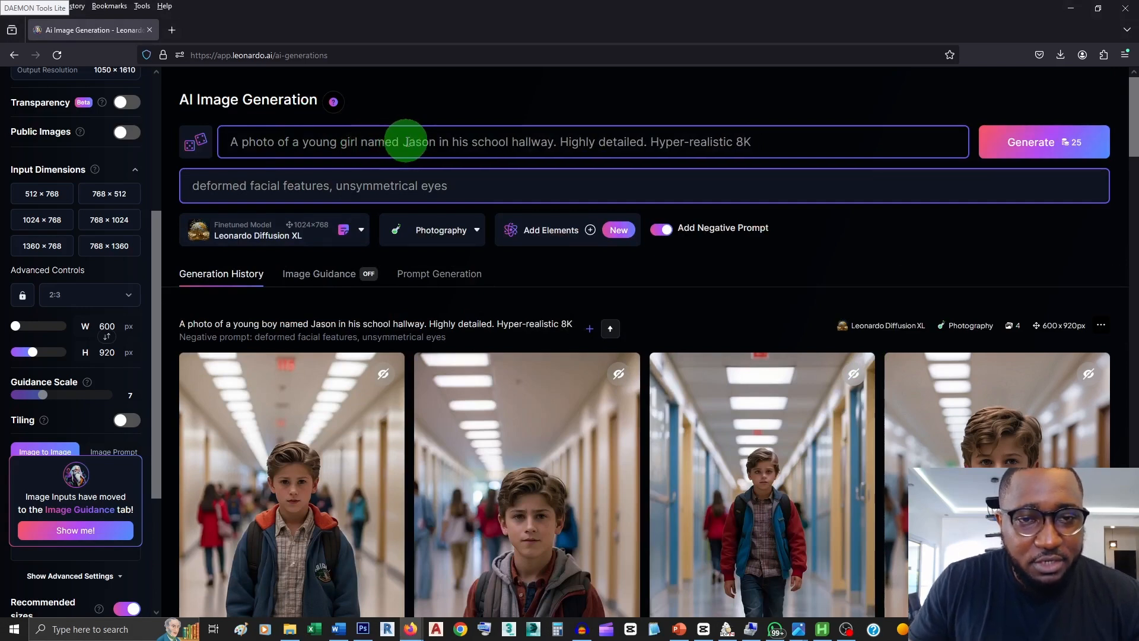
{"action": "left_click_drag", "start_coordinate": [403, 142], "coordinate": [442, 143]}
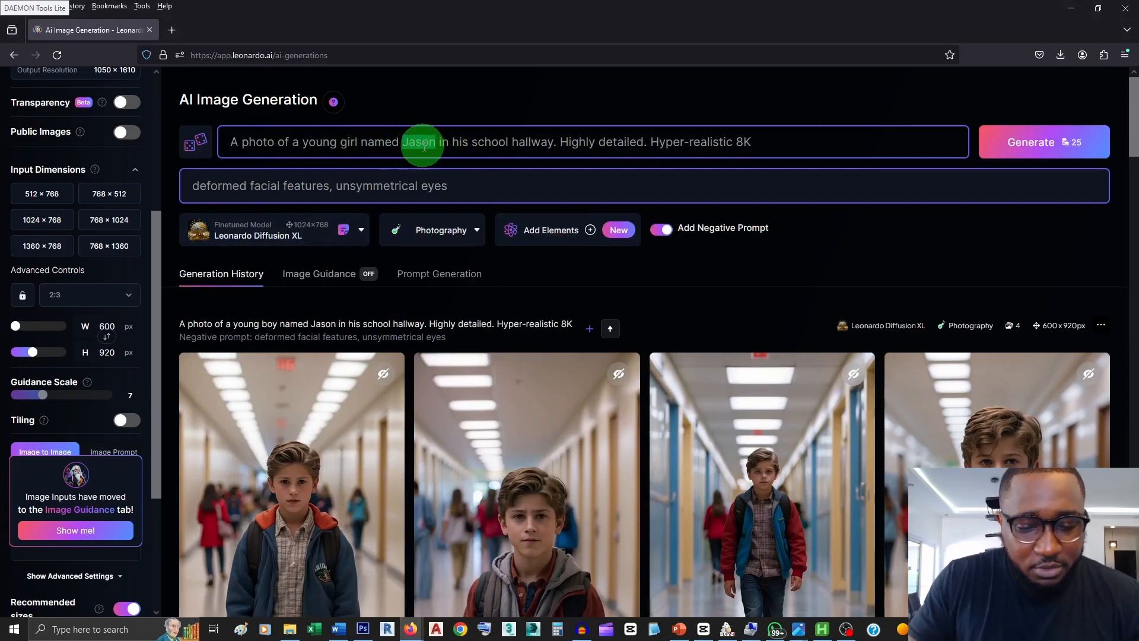
{"action": "type", "text": "i"}
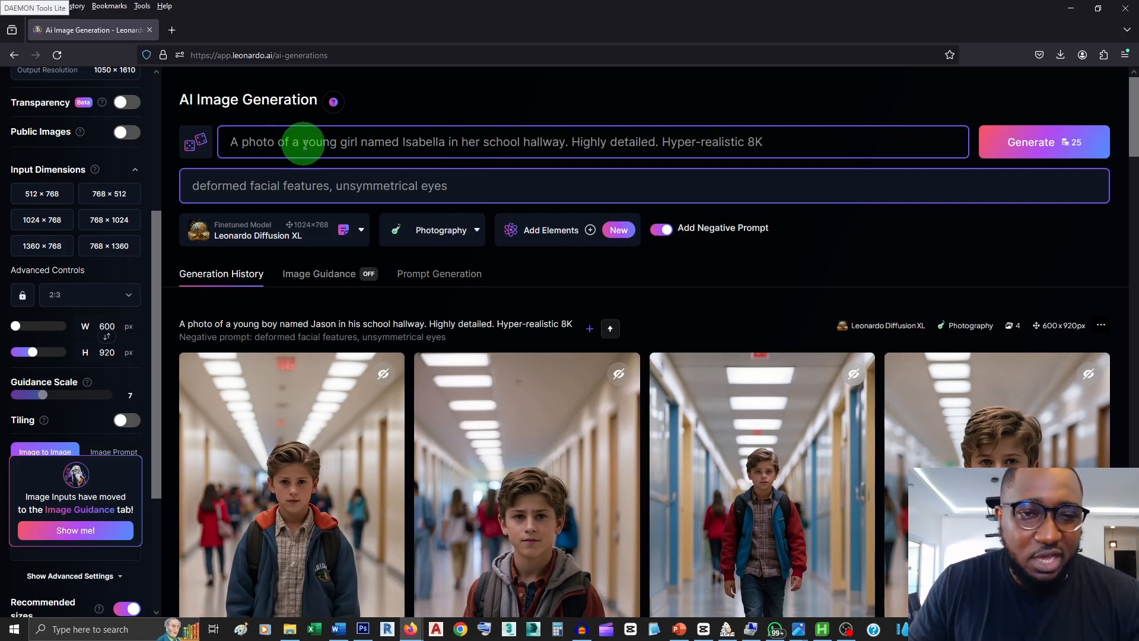
- Insert "African" before "girl" so the prompt reads "A photo of a young African girl named Isabella"
{"action": "key", "text": "BackSpace"}
{"action": "key", "text": "BackSpace"}
{"action": "key", "text": "BackSpace"}
{"action": "key", "text": "BackSpace"}
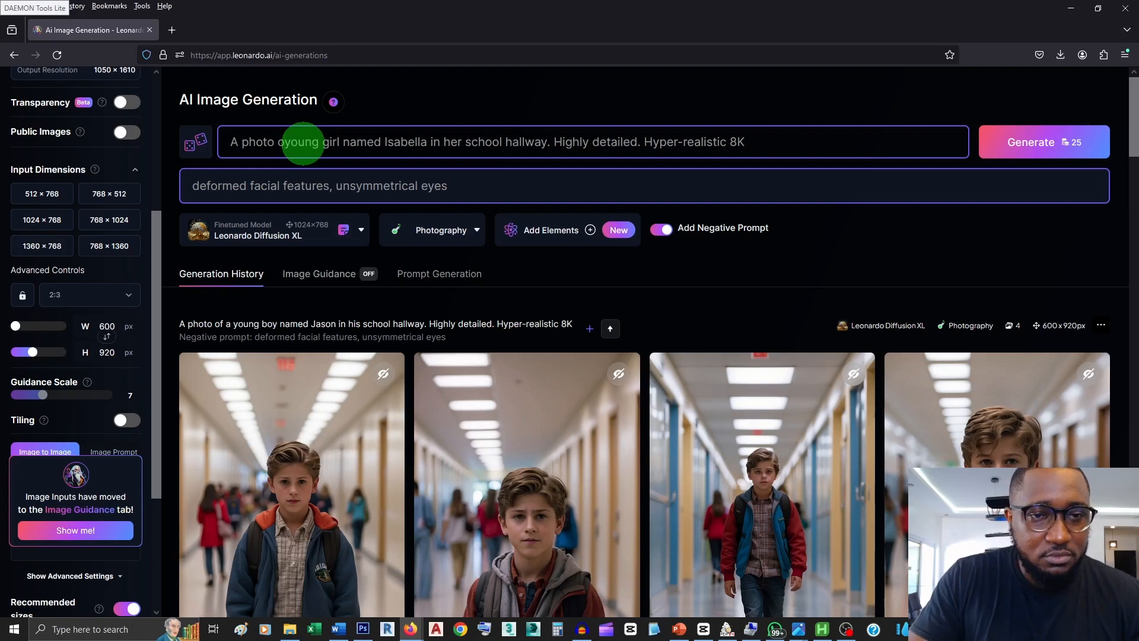
{"action": "key", "text": "BackSpace"}
{"action": "type", "text": "of a young "}
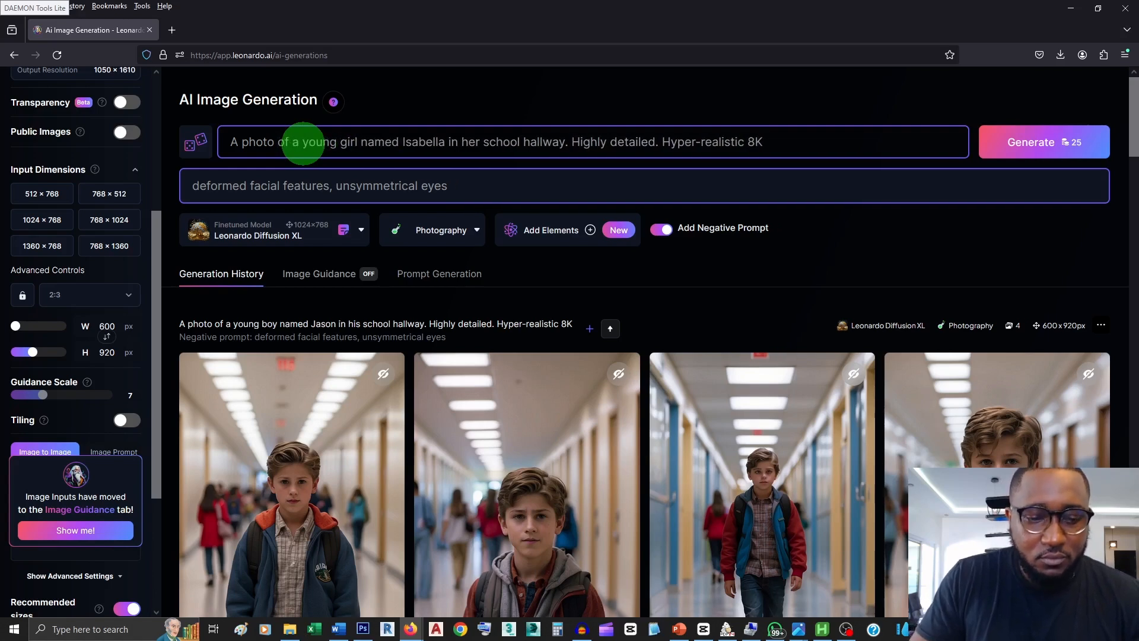
{"action": "type", "text": "African"}
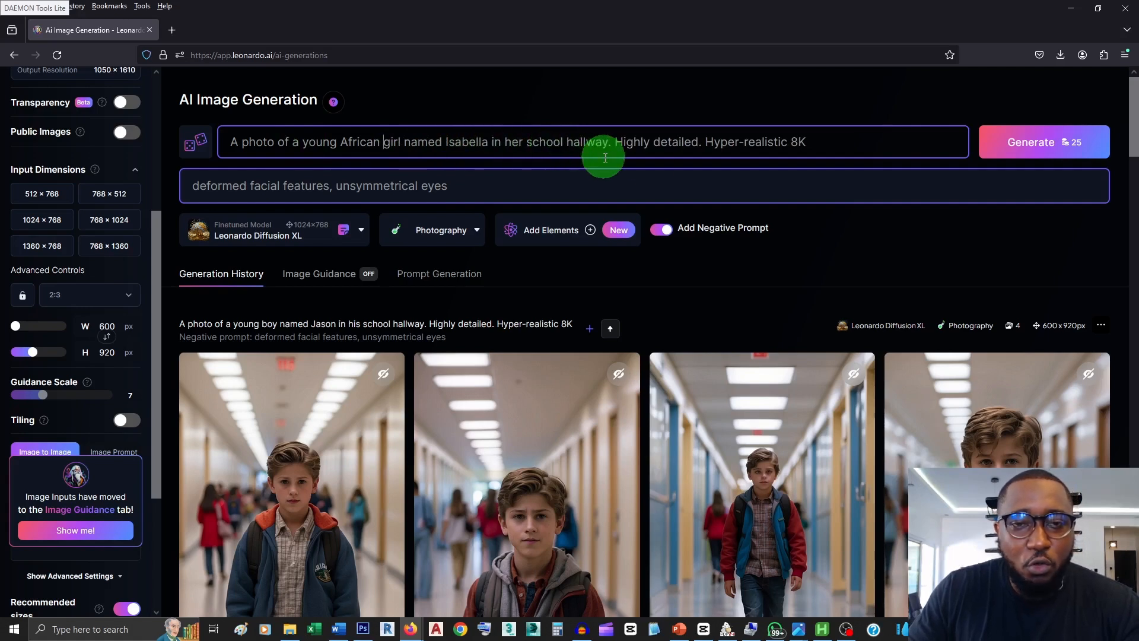
- Generate images of the African girl in her school hallway and look over the new set
{"action": "left_click_drag", "start_coordinate": [340, 143], "coordinate": [374, 145]}
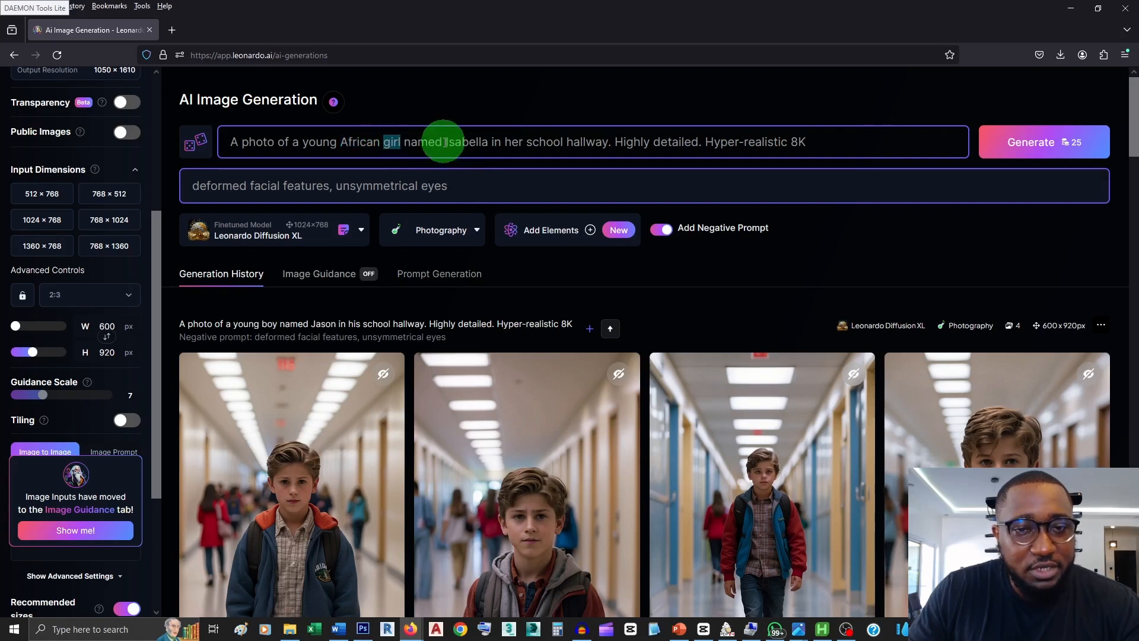
{"action": "left_click_drag", "start_coordinate": [444, 142], "coordinate": [483, 149]}
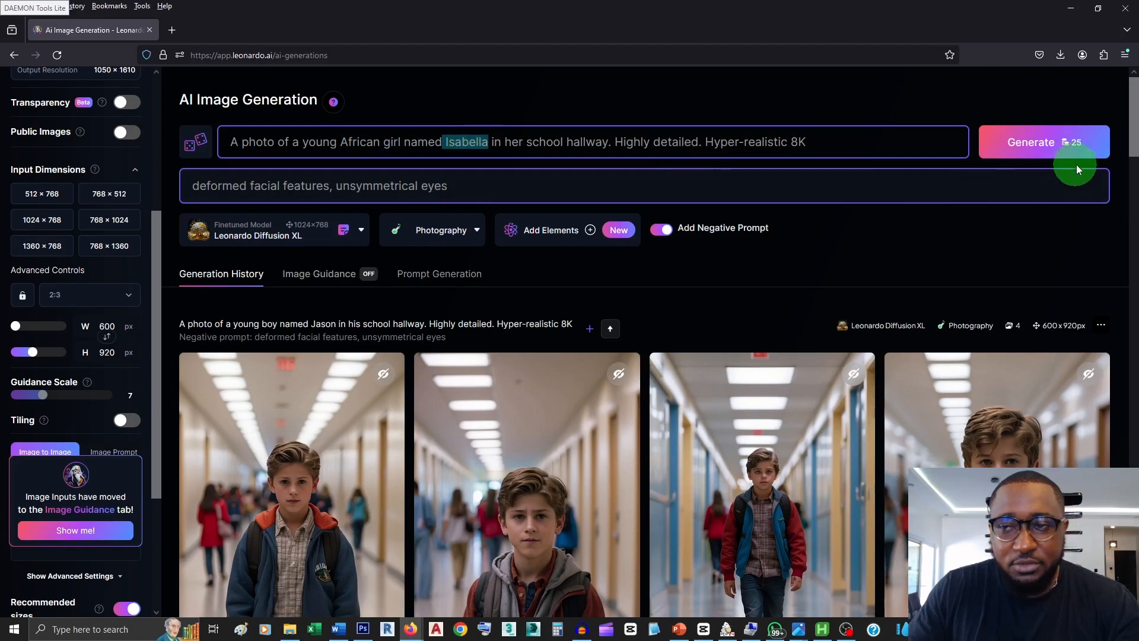
{"action": "scroll", "coordinate": [995, 252], "scroll_direction": "down", "scroll_amount": 3}
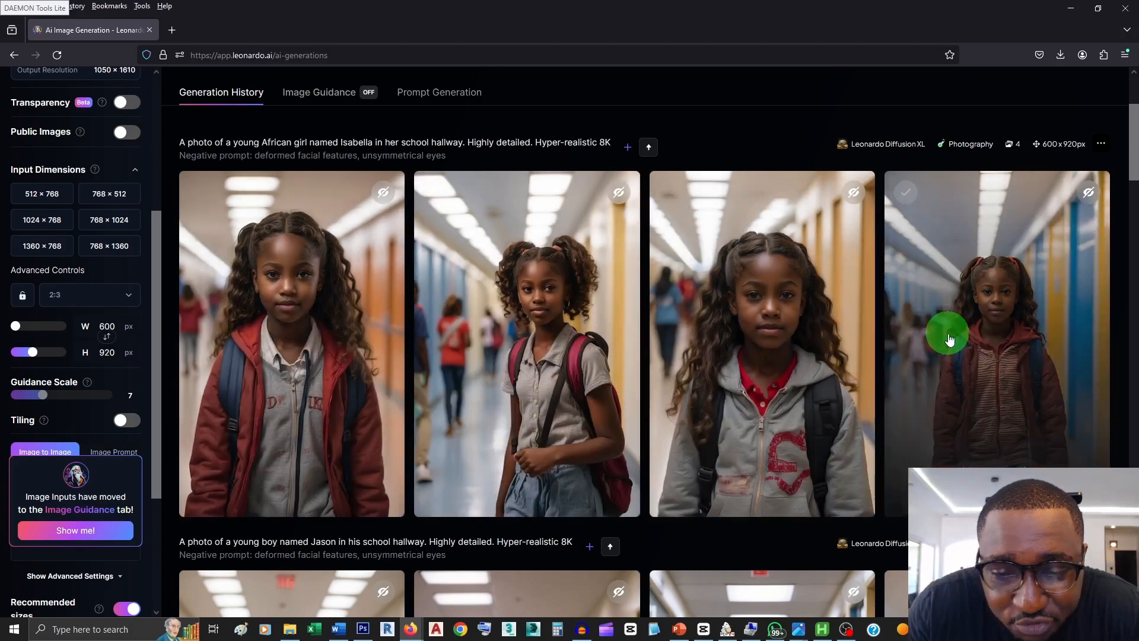
{"action": "scroll", "coordinate": [990, 320], "scroll_direction": "up", "scroll_amount": 3}
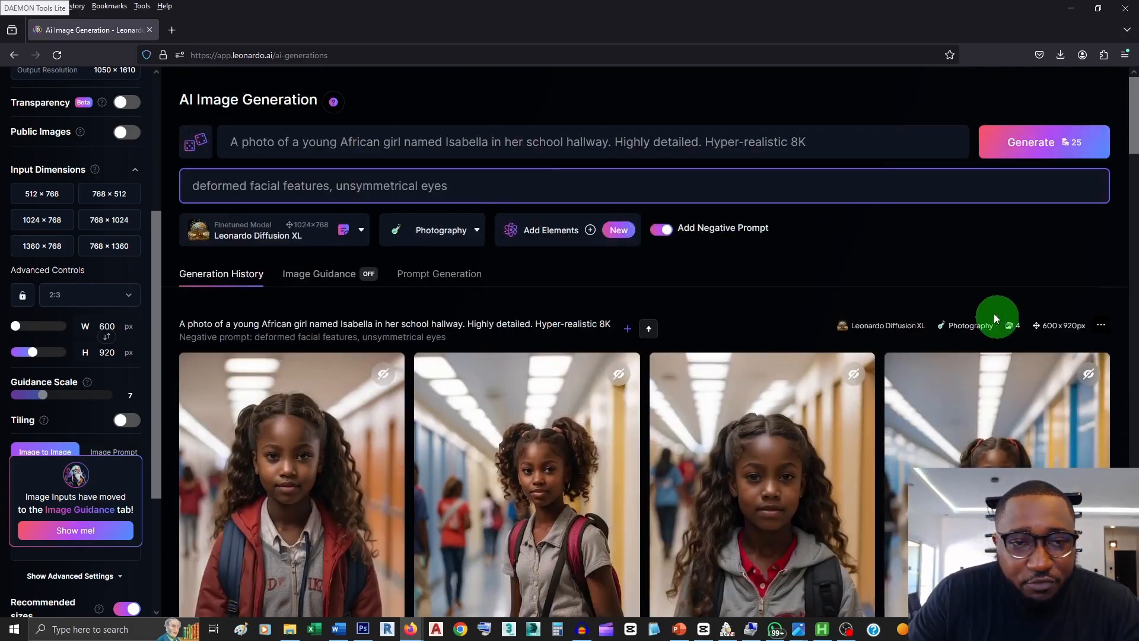
{"action": "scroll", "coordinate": [816, 436], "scroll_direction": "down", "scroll_amount": 6}
{"action": "scroll", "coordinate": [818, 415], "scroll_direction": "up", "scroll_amount": 2}
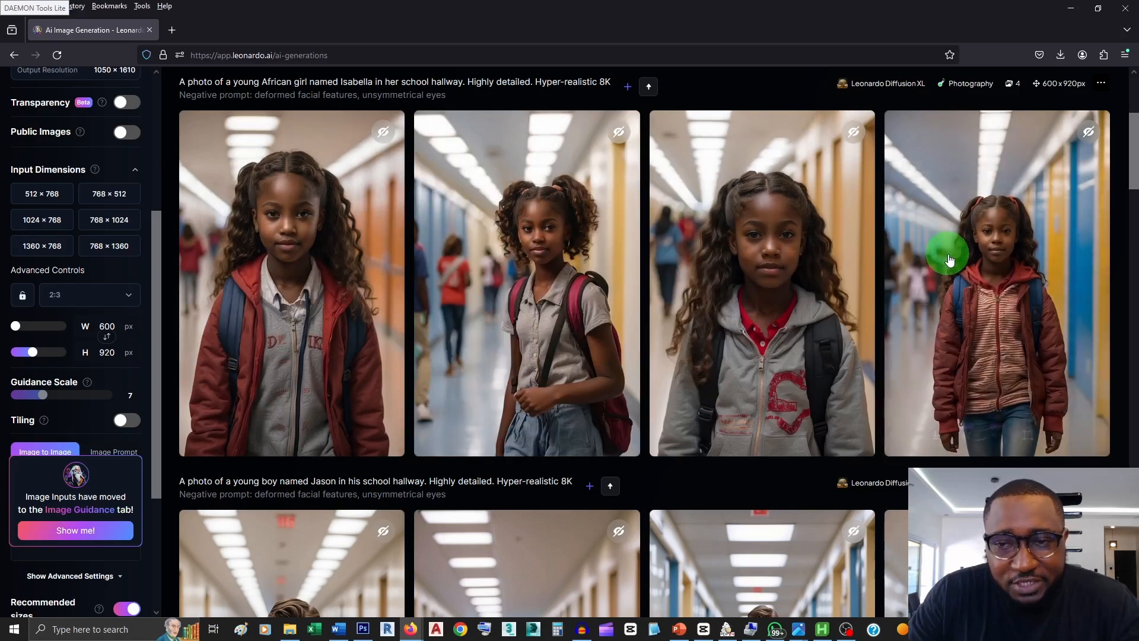
- Replace "school hallway" in the prompt with "bedroom at home"
{"action": "scroll", "coordinate": [936, 271], "scroll_direction": "up", "scroll_amount": 4}
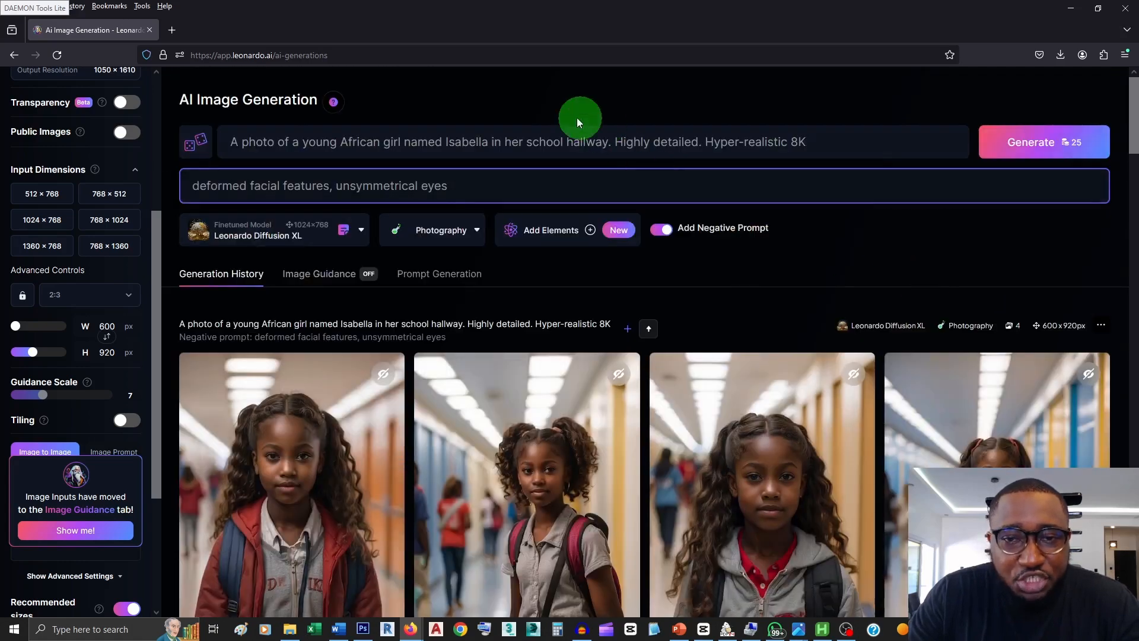
{"action": "left_click", "coordinate": [439, 143]}
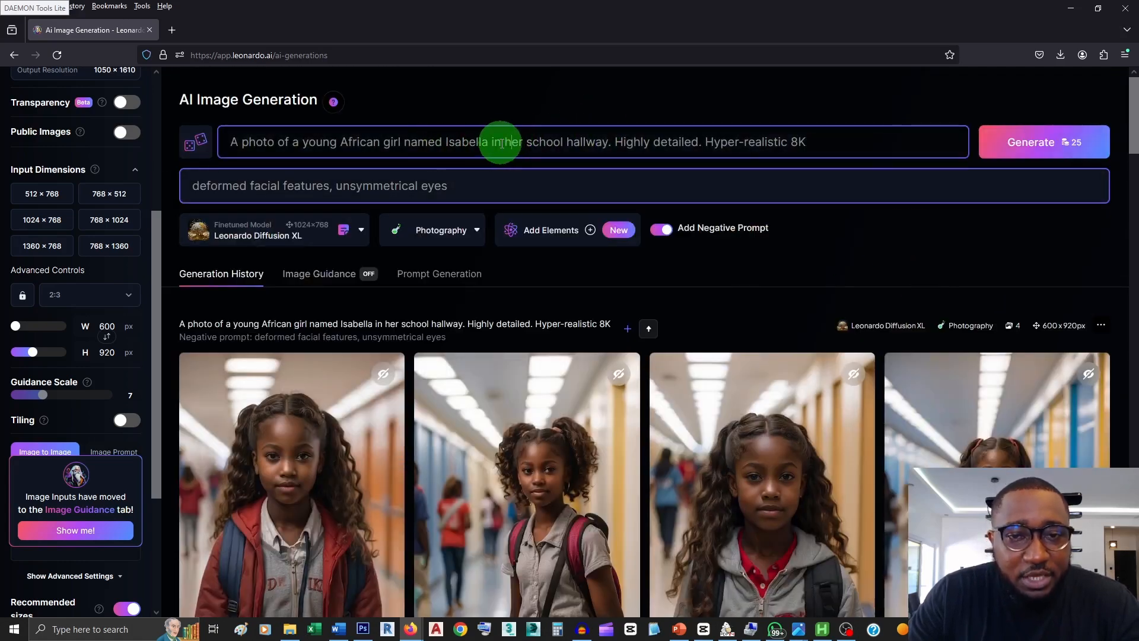
{"action": "left_click_drag", "start_coordinate": [530, 145], "coordinate": [607, 142]}
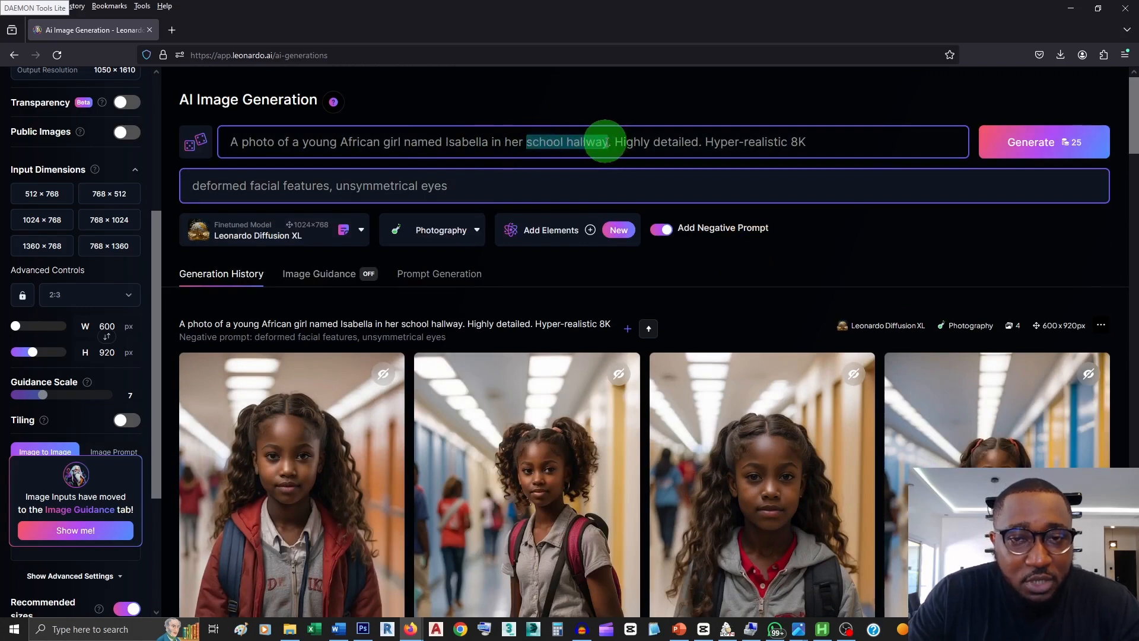
{"action": "type", "text": "bedroom at home"}
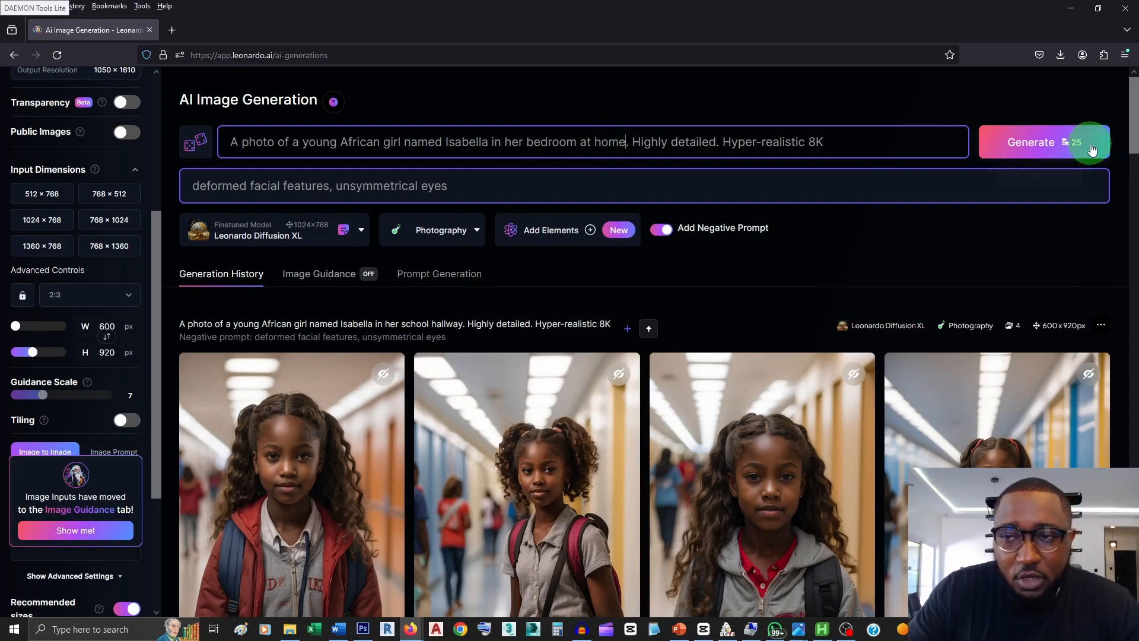
- Generate images from the bedroom prompt and look back at the girl's school hallway images
{"action": "scroll", "coordinate": [966, 350], "scroll_direction": "down", "scroll_amount": 5}
{"action": "scroll", "coordinate": [965, 350], "scroll_direction": "up", "scroll_amount": 7}
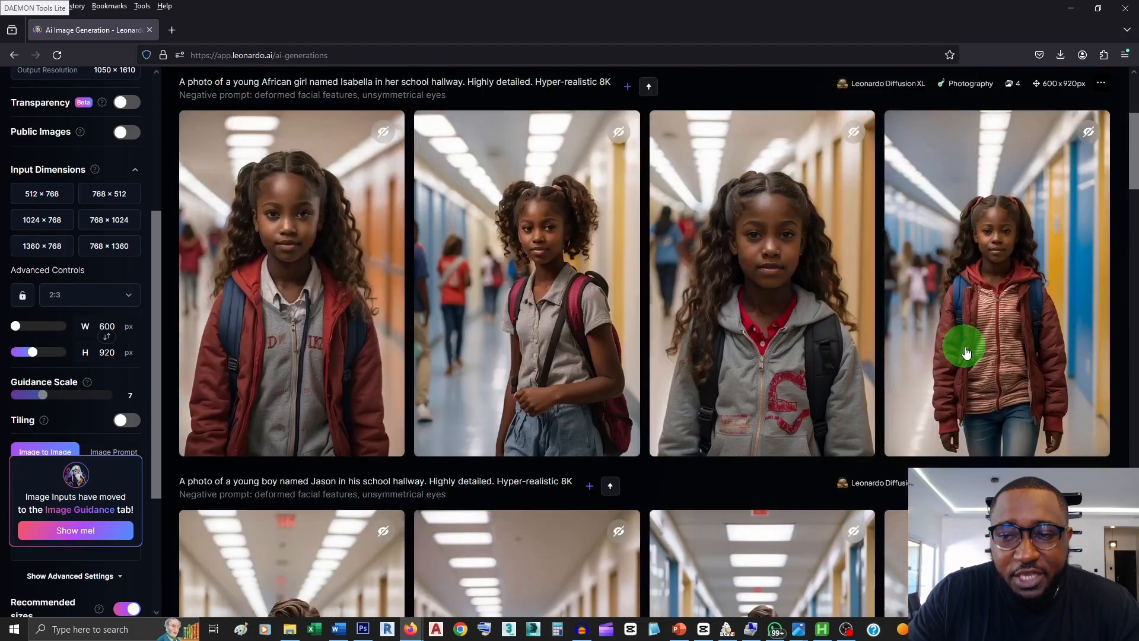
{"action": "scroll", "coordinate": [816, 330], "scroll_direction": "down", "scroll_amount": 4}
{"action": "scroll", "coordinate": [300, 363], "scroll_direction": "up", "scroll_amount": 7}
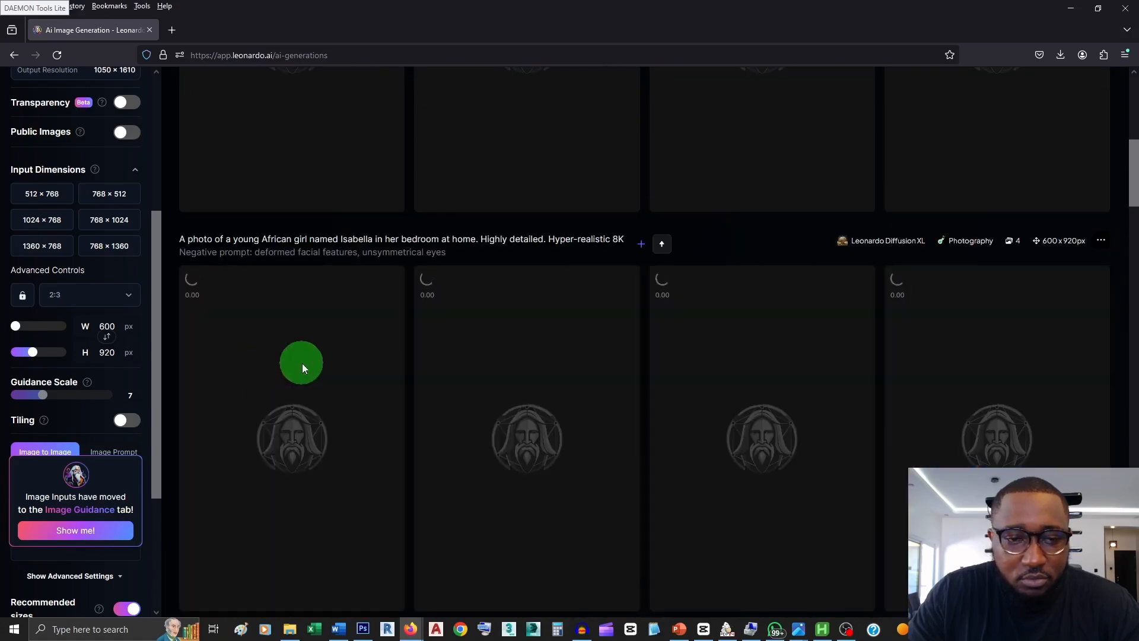
{"action": "scroll", "coordinate": [618, 447], "scroll_direction": "down", "scroll_amount": 5}
{"action": "scroll", "coordinate": [568, 422], "scroll_direction": "up", "scroll_amount": 2}
{"action": "scroll", "coordinate": [578, 450], "scroll_direction": "down", "scroll_amount": 6}
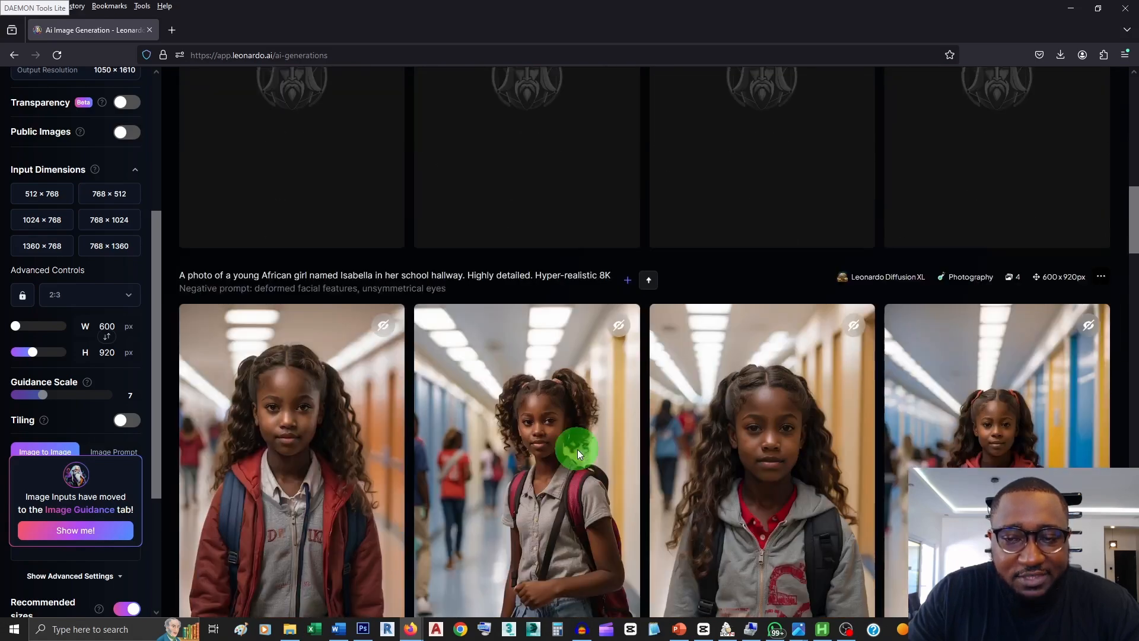
- Compare the African girl's bedroom images with her school hallway images for facial and hair consistency
{"action": "scroll", "coordinate": [751, 252], "scroll_direction": "up", "scroll_amount": 7}
{"action": "scroll", "coordinate": [711, 273], "scroll_direction": "up", "scroll_amount": 2}
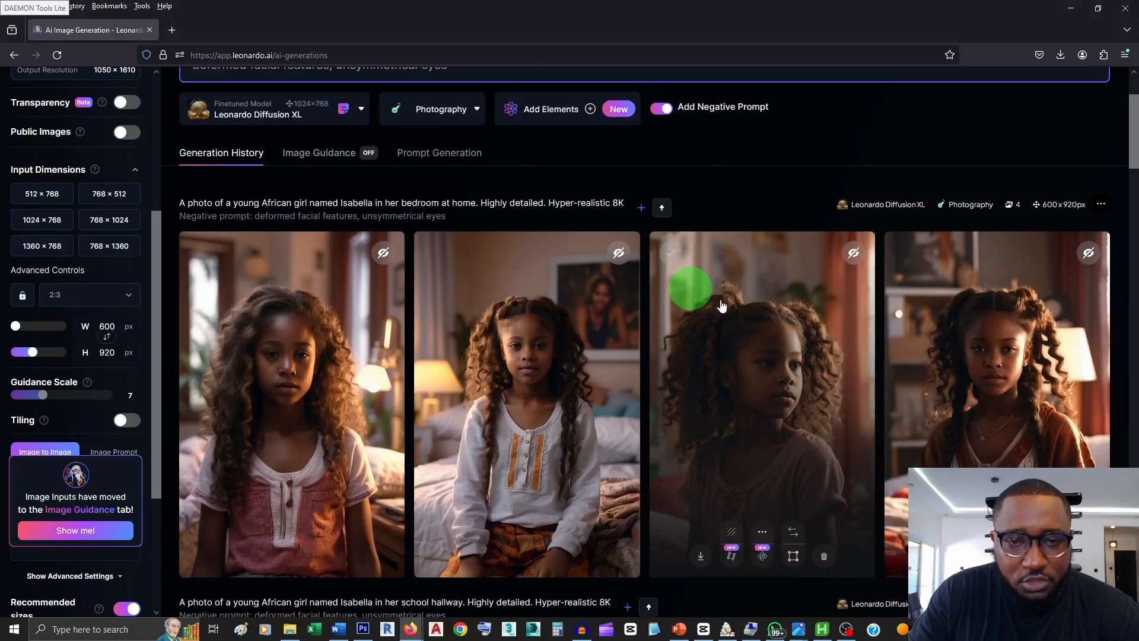
{"action": "scroll", "coordinate": [736, 363], "scroll_direction": "down", "scroll_amount": 2}
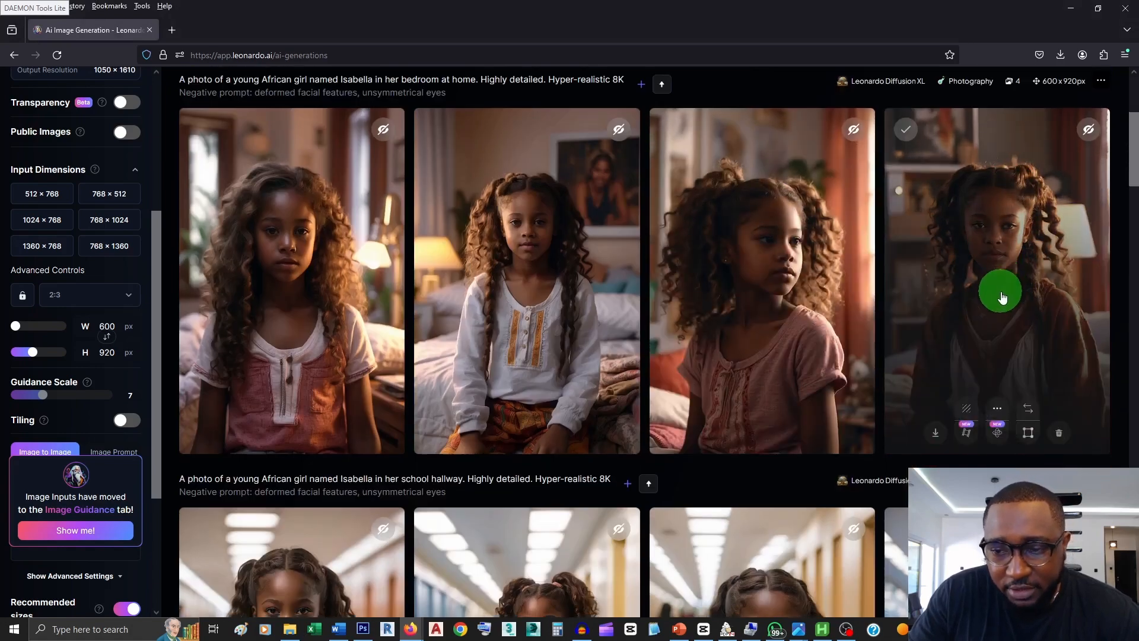
{"action": "scroll", "coordinate": [819, 399], "scroll_direction": "down", "scroll_amount": 4}
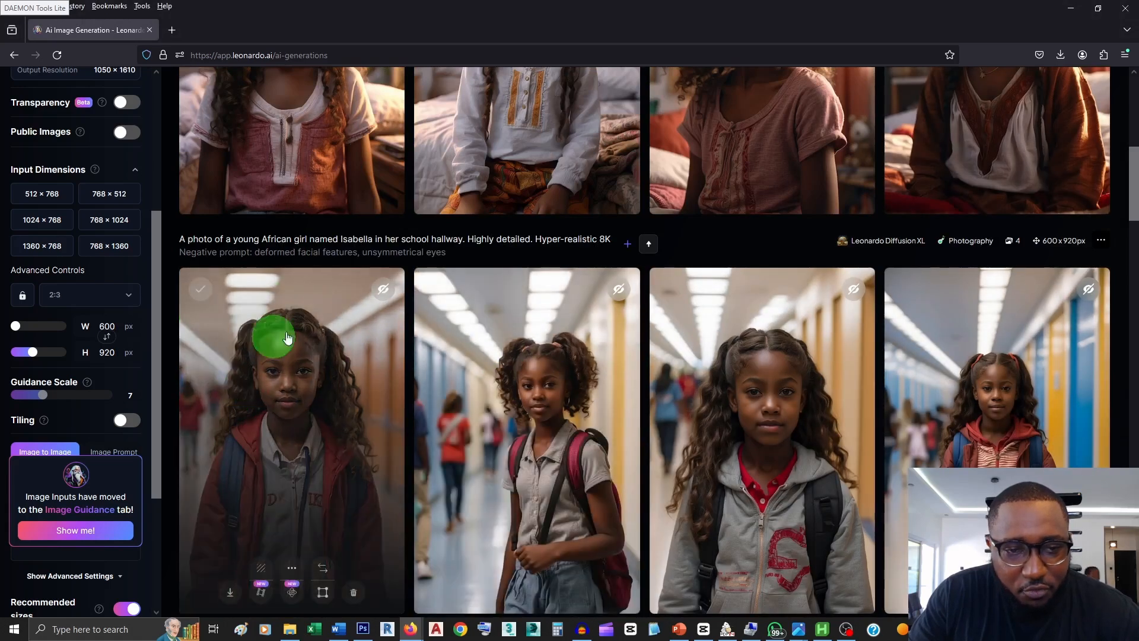
{"action": "scroll", "coordinate": [415, 362], "scroll_direction": "up", "scroll_amount": 4}
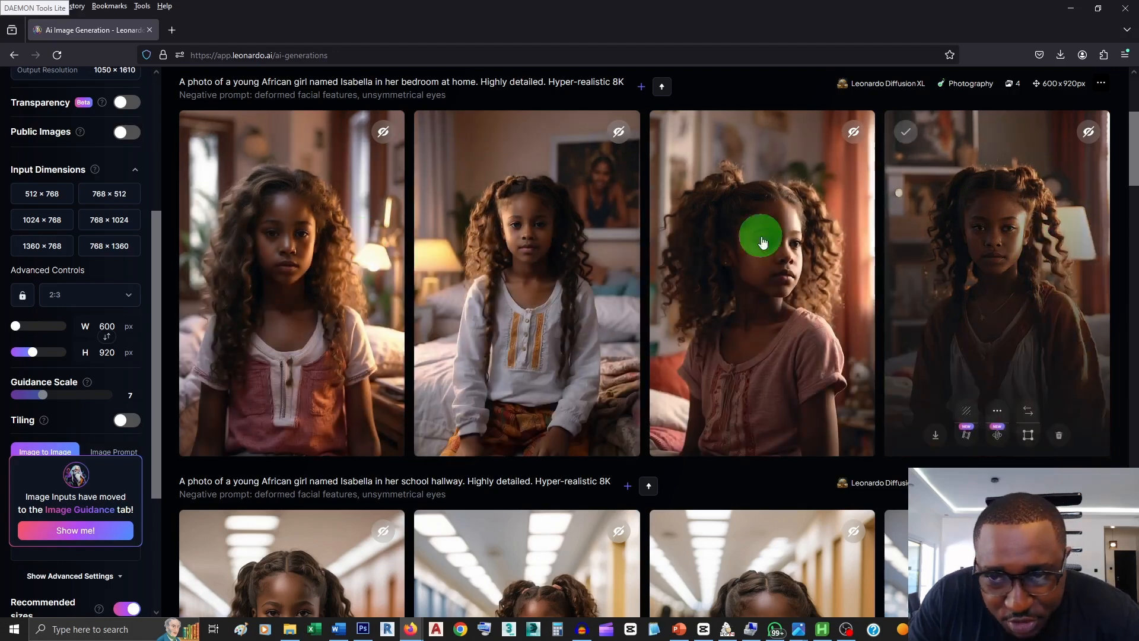
{"action": "scroll", "coordinate": [948, 270], "scroll_direction": "down", "scroll_amount": 2}
{"action": "scroll", "coordinate": [948, 270], "scroll_direction": "down", "scroll_amount": 3}
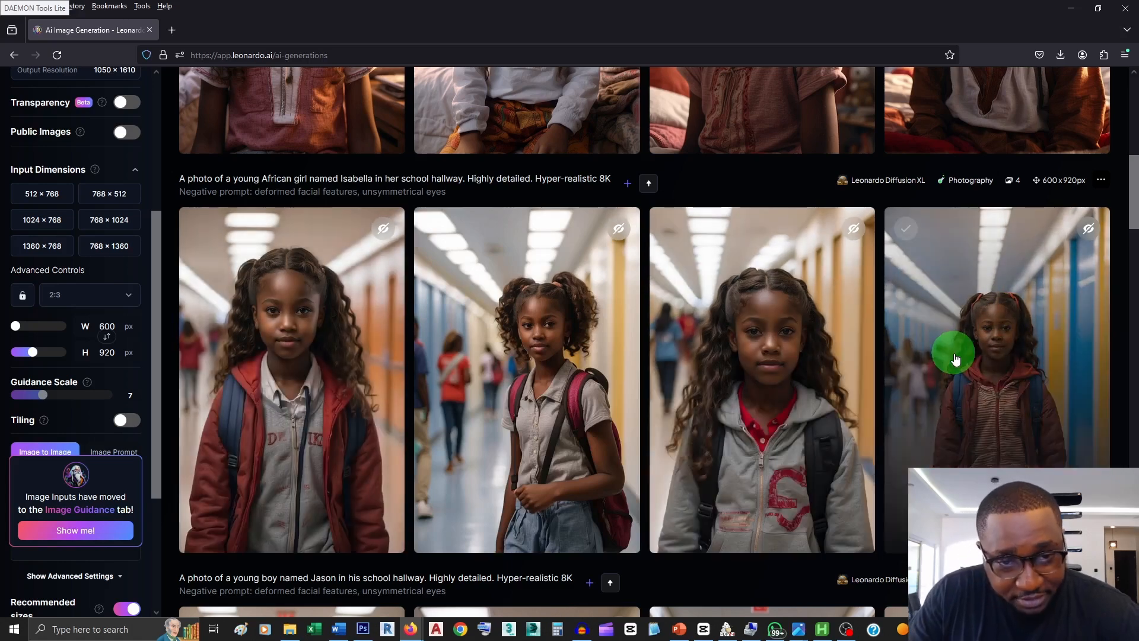
{"action": "scroll", "coordinate": [945, 365], "scroll_direction": "up", "scroll_amount": 8}
{"action": "scroll", "coordinate": [946, 394], "scroll_direction": "down", "scroll_amount": 7}
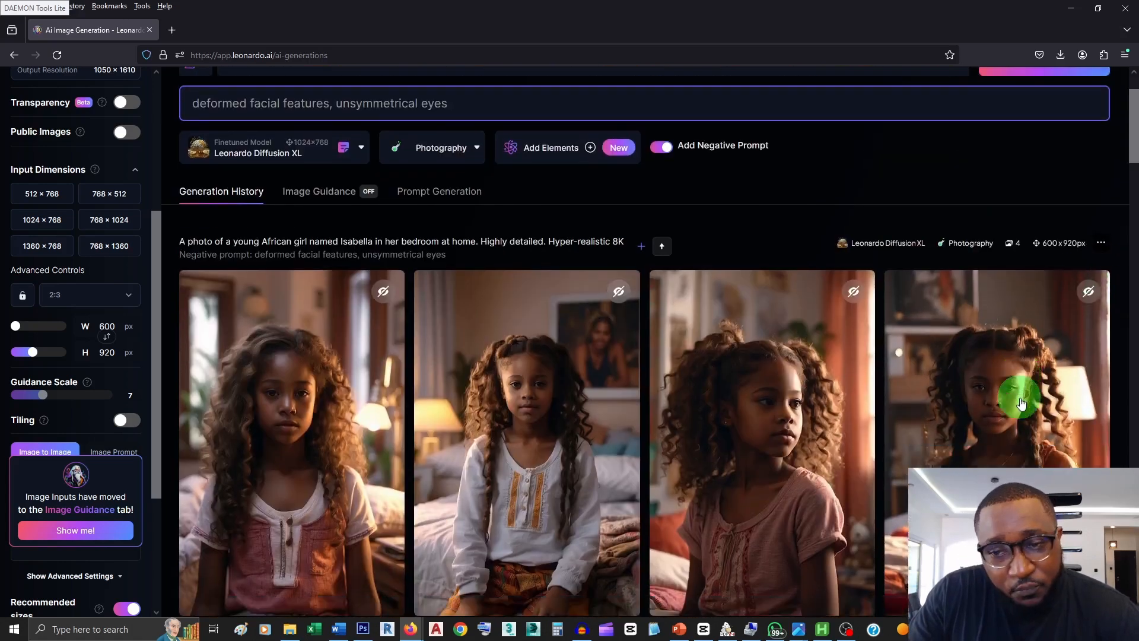
{"action": "scroll", "coordinate": [1021, 403], "scroll_direction": "up", "scroll_amount": 3}
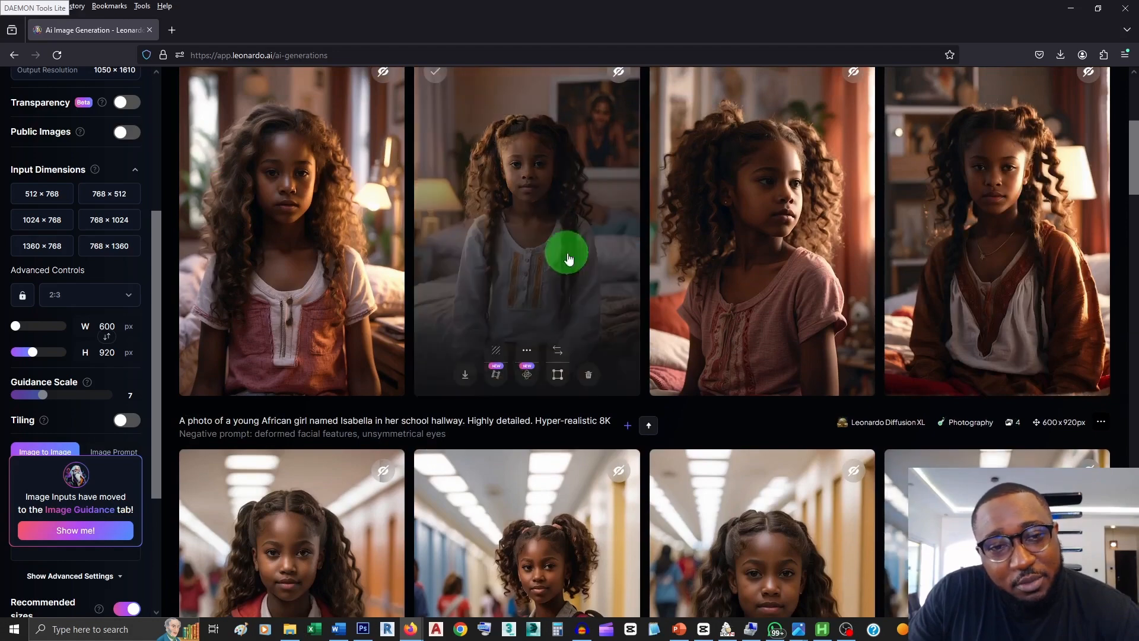
{"action": "scroll", "coordinate": [635, 247], "scroll_direction": "up", "scroll_amount": 2}
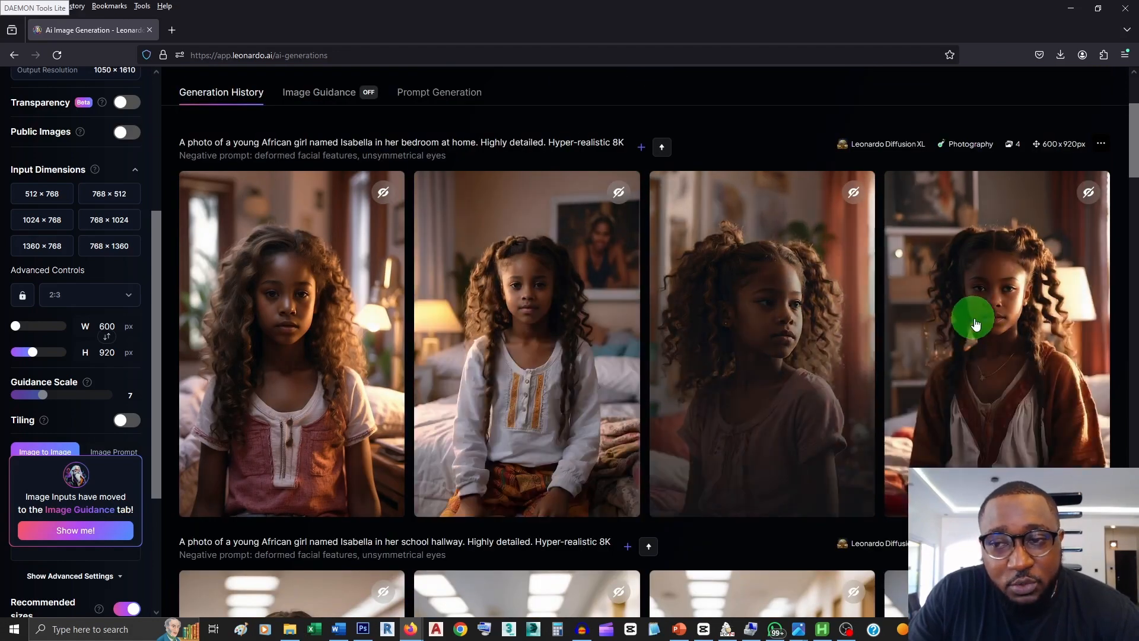
{"action": "scroll", "coordinate": [736, 321], "scroll_direction": "down", "scroll_amount": 2}
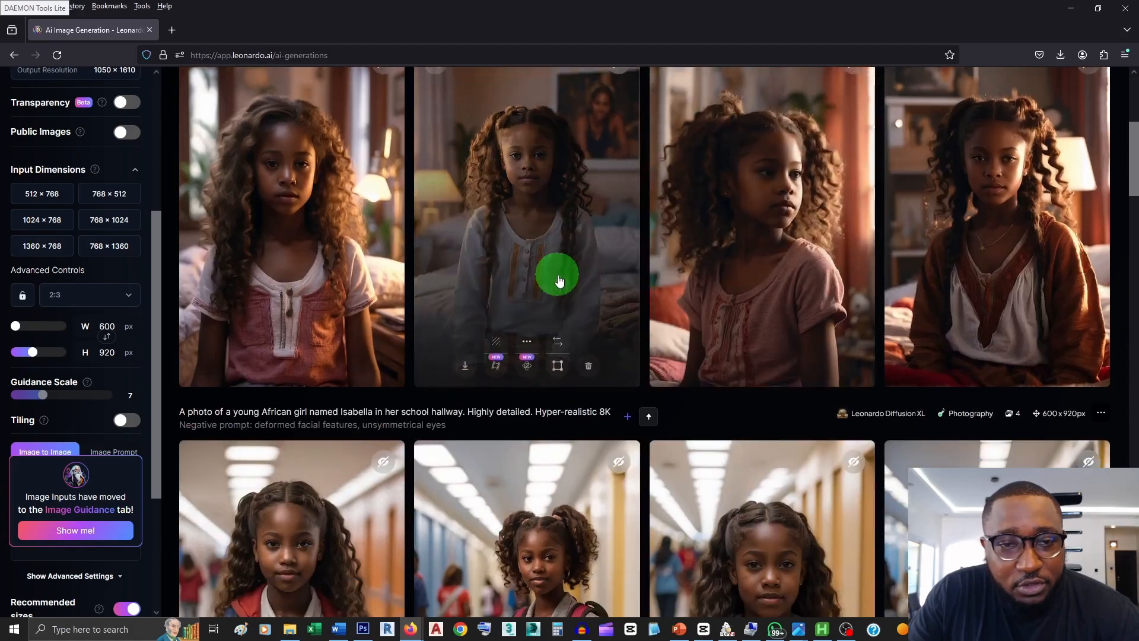
{"action": "scroll", "coordinate": [556, 276], "scroll_direction": "up", "scroll_amount": 3}
{"action": "scroll", "coordinate": [558, 279], "scroll_direction": "up", "scroll_amount": 2}
{"action": "scroll", "coordinate": [682, 415], "scroll_direction": "down", "scroll_amount": 3}
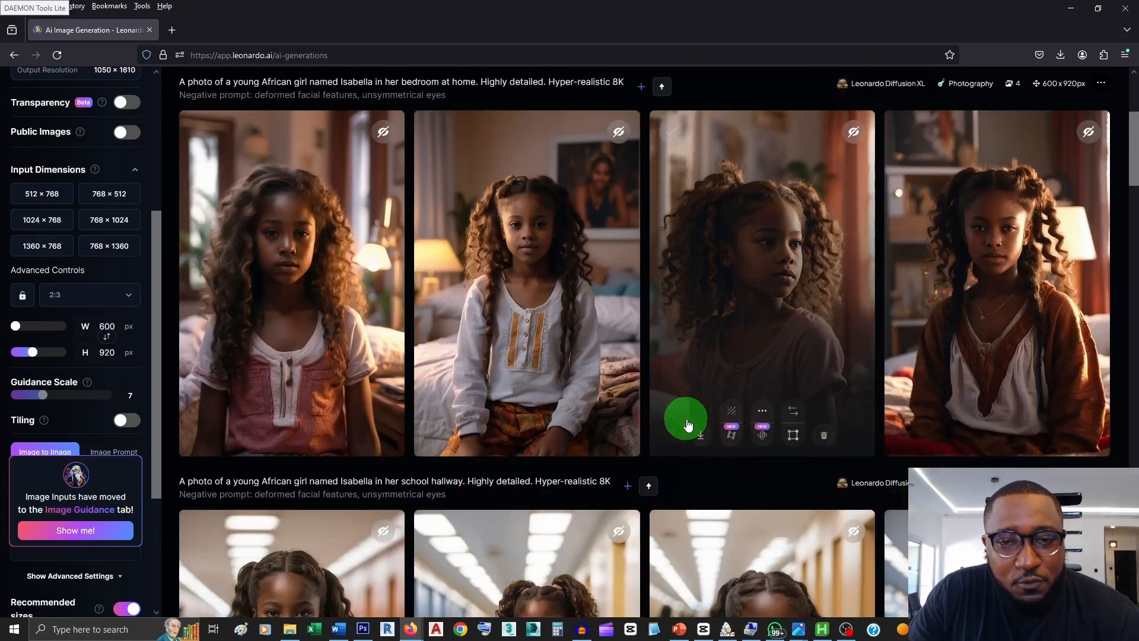
- Switch to the PowerPoint Methods slide to read the third method, "Use popular references", and return to Leonardo AI in the browser
{"action": "key", "text": "alt+Tab"}
{"action": "key", "text": "alt+Tab"}
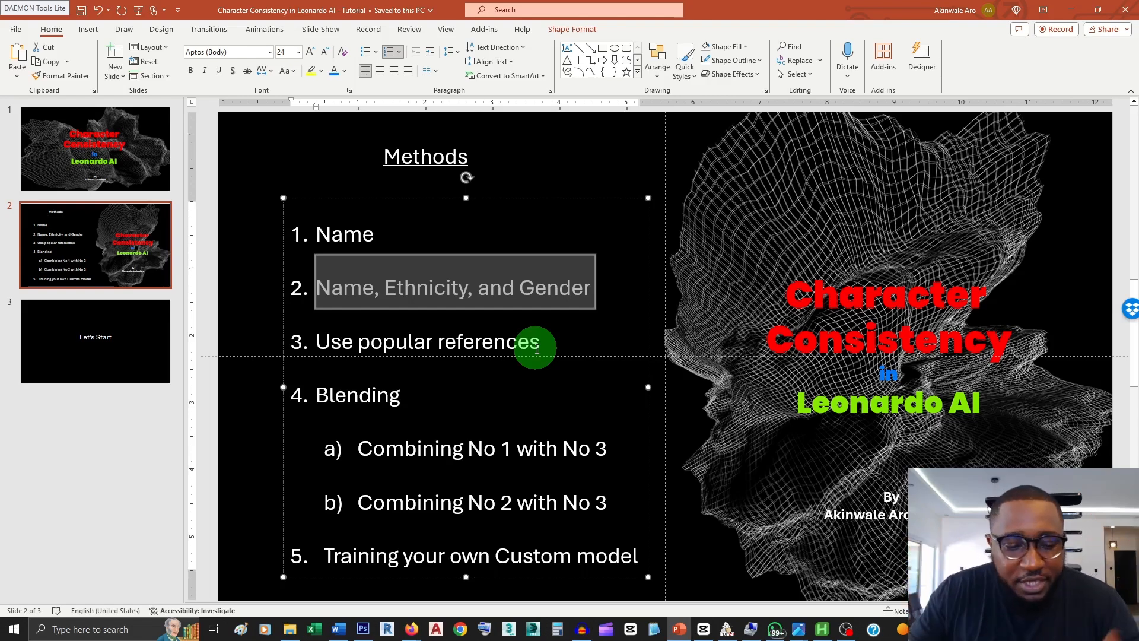
{"action": "key", "text": "alt+Tab"}
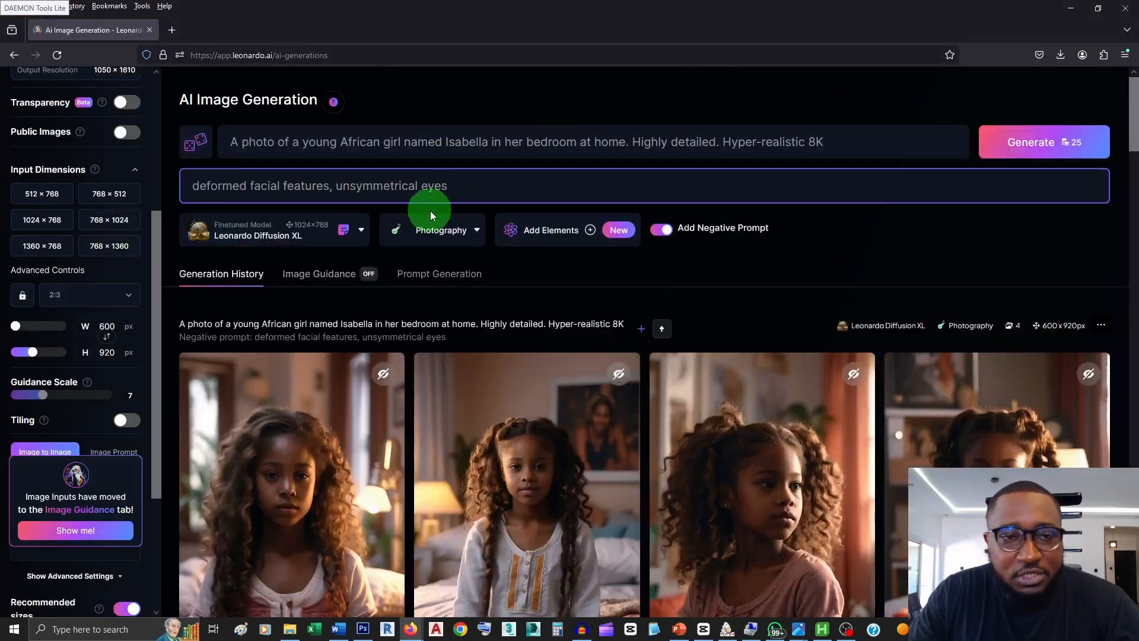
- Replace "girl" in the prompt with "boy that looks like Will Smith"
{"action": "left_click", "coordinate": [361, 146]}
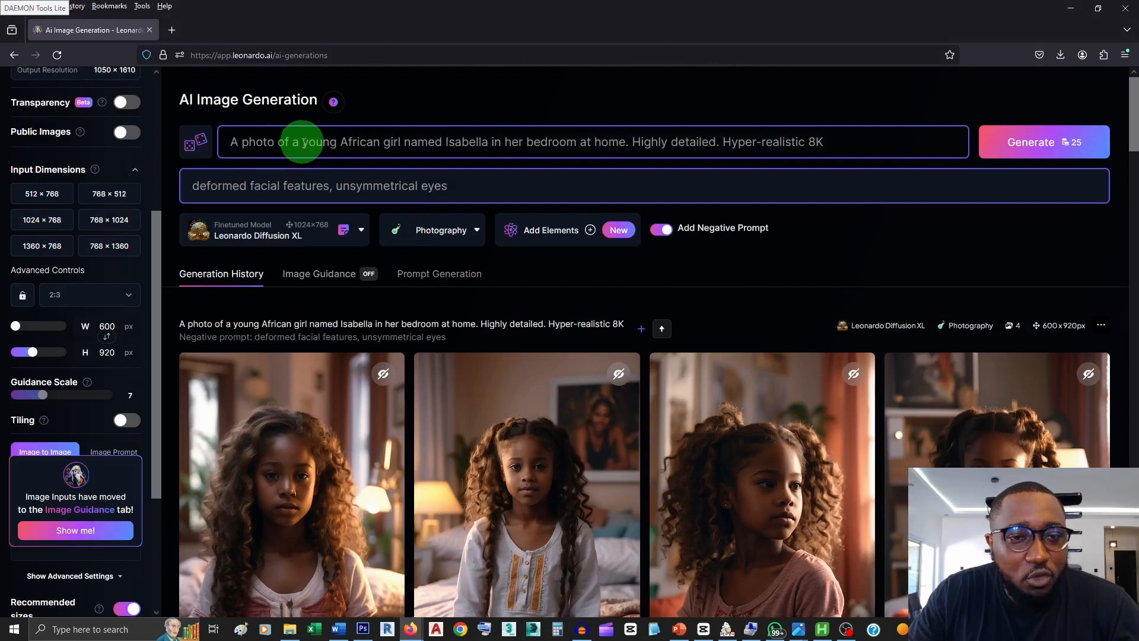
{"action": "left_click_drag", "start_coordinate": [304, 142], "coordinate": [336, 142]}
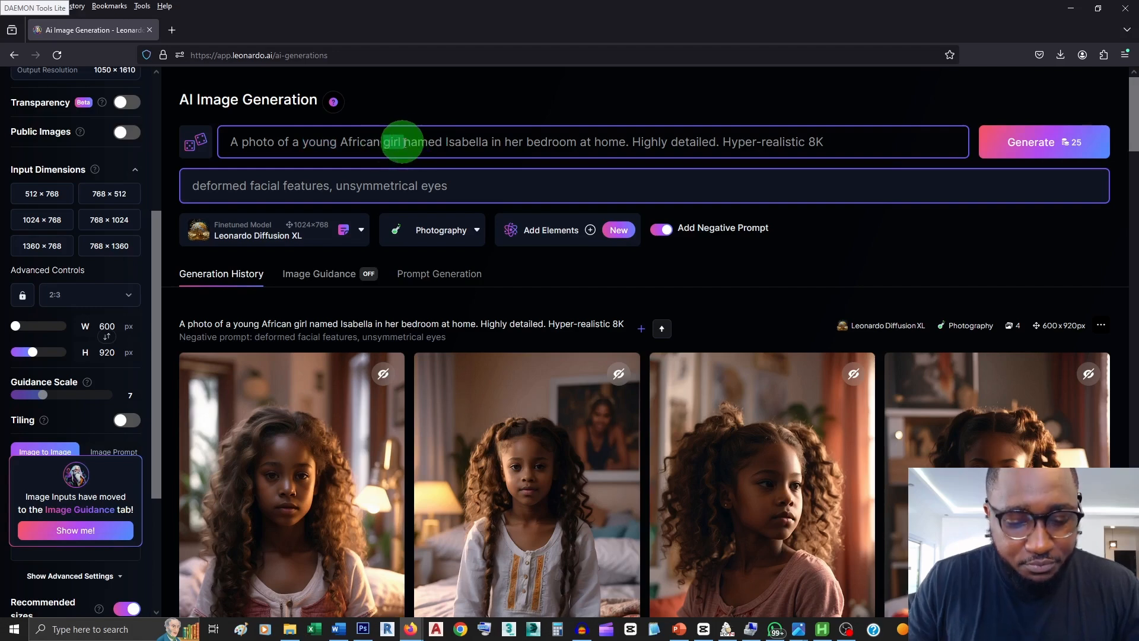
{"action": "type", "text": "boy "}
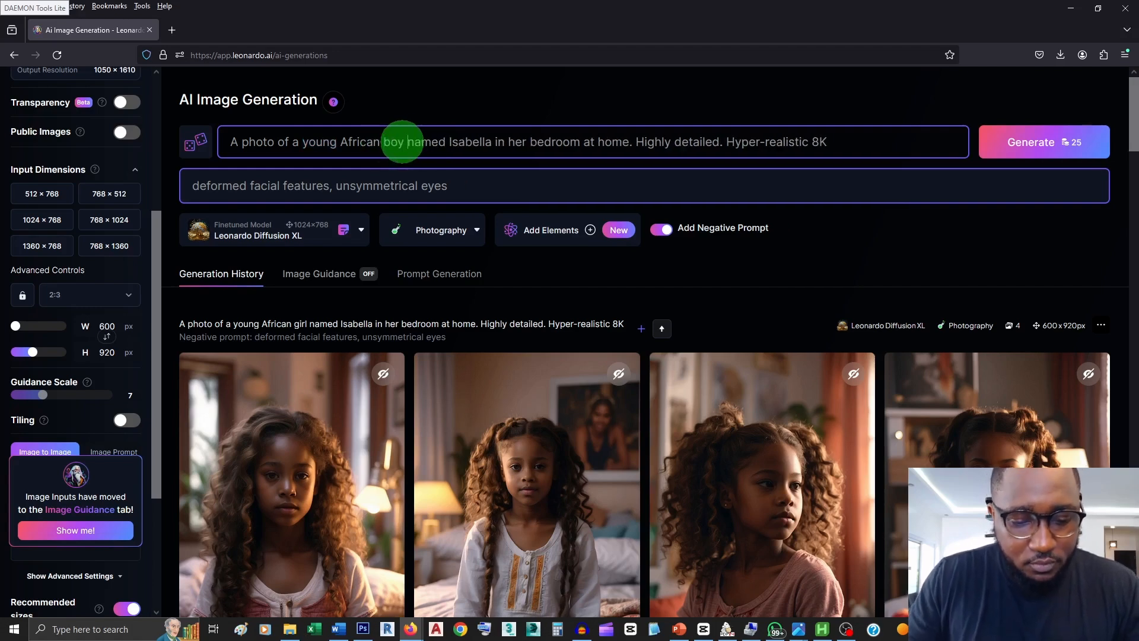
{"action": "type", "text": "that loo"}
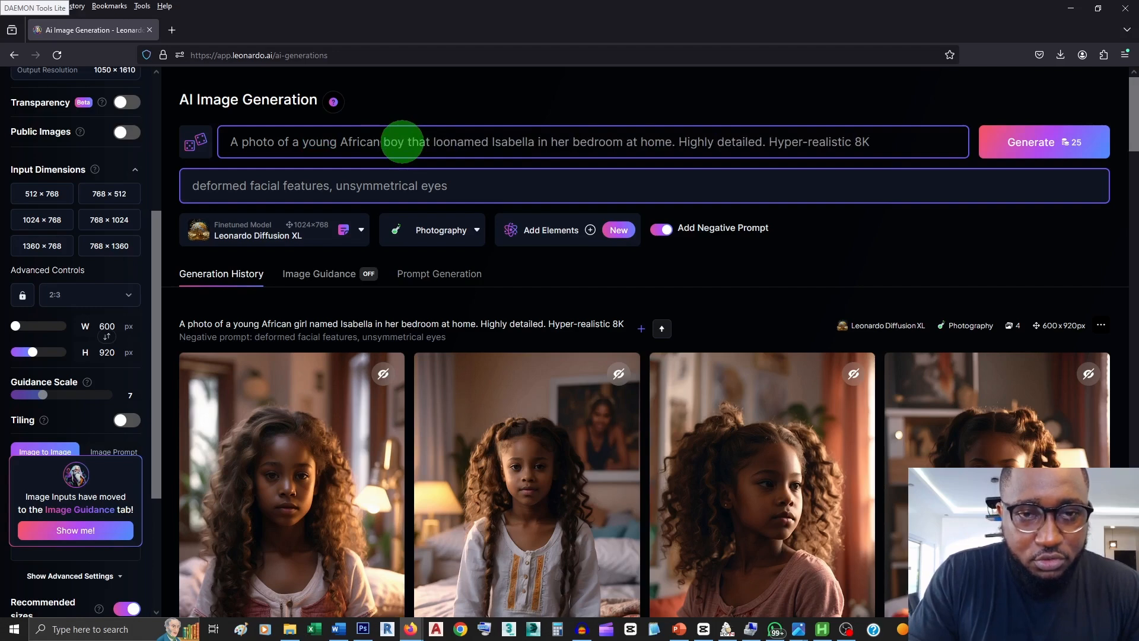
{"action": "type", "text": "ks lik"}
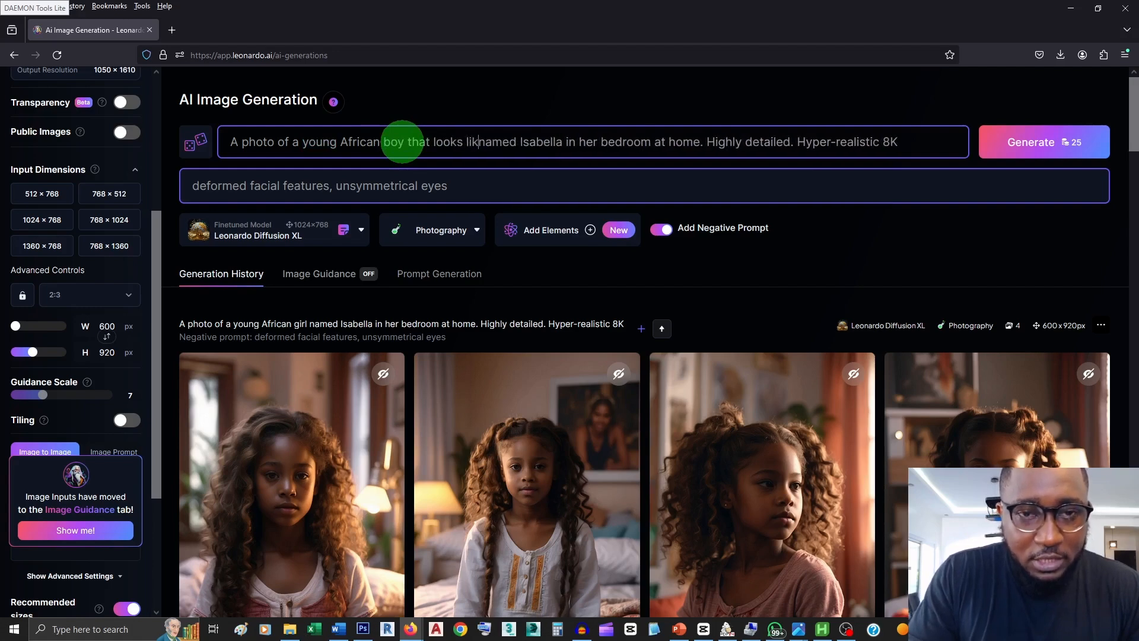
{"action": "type", "text": "e Will "}
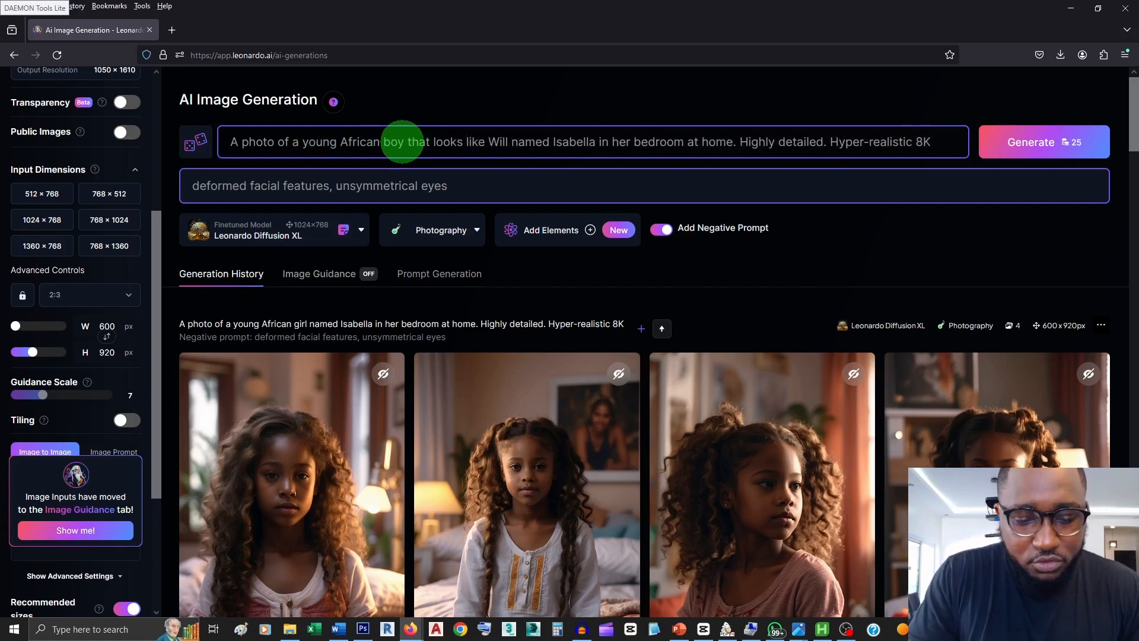
{"action": "type", "text": "Smith"}
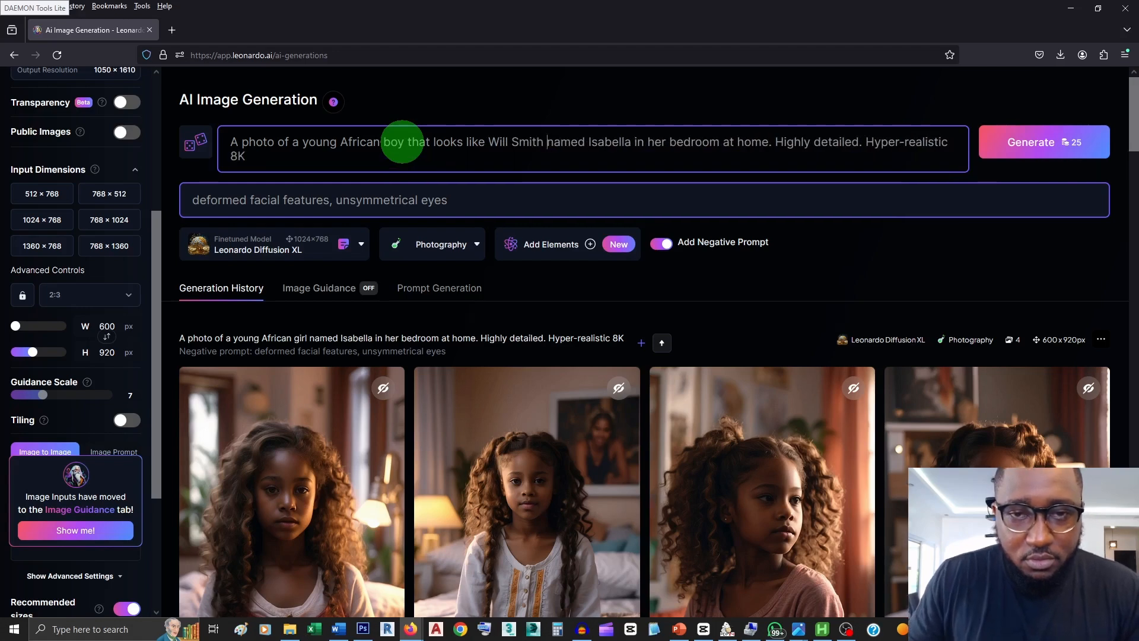
- Replace the girl's name and bedroom scene in the prompt with "walking down the street"
{"action": "left_click_drag", "start_coordinate": [549, 143], "coordinate": [743, 148]}
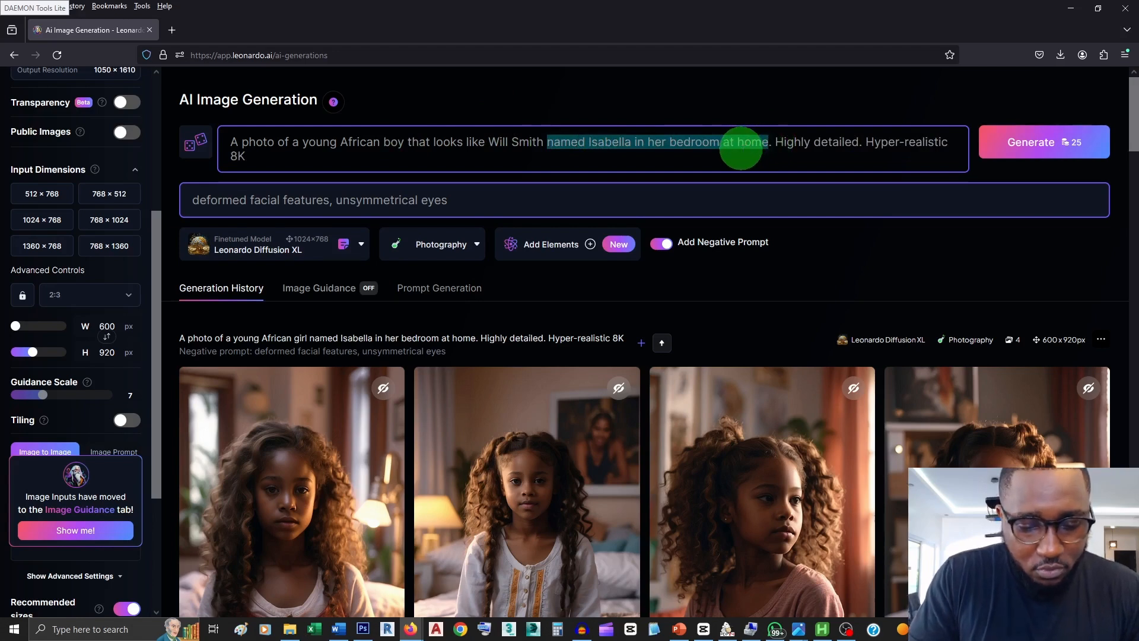
{"action": "type", "text": "walking down t"}
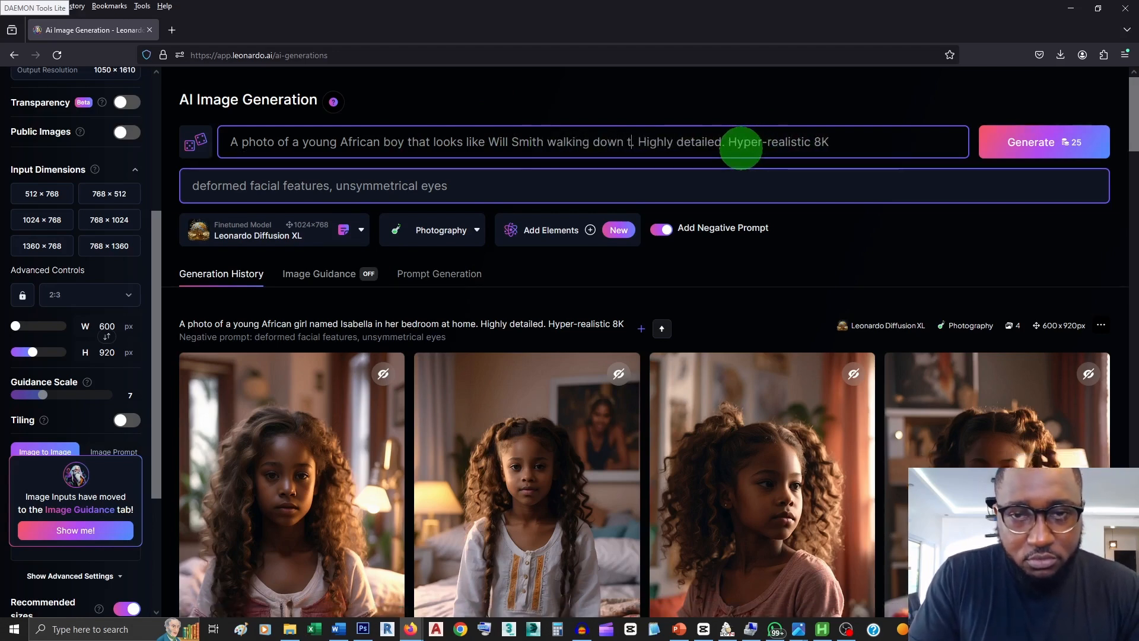
{"action": "type", "text": "he str"}
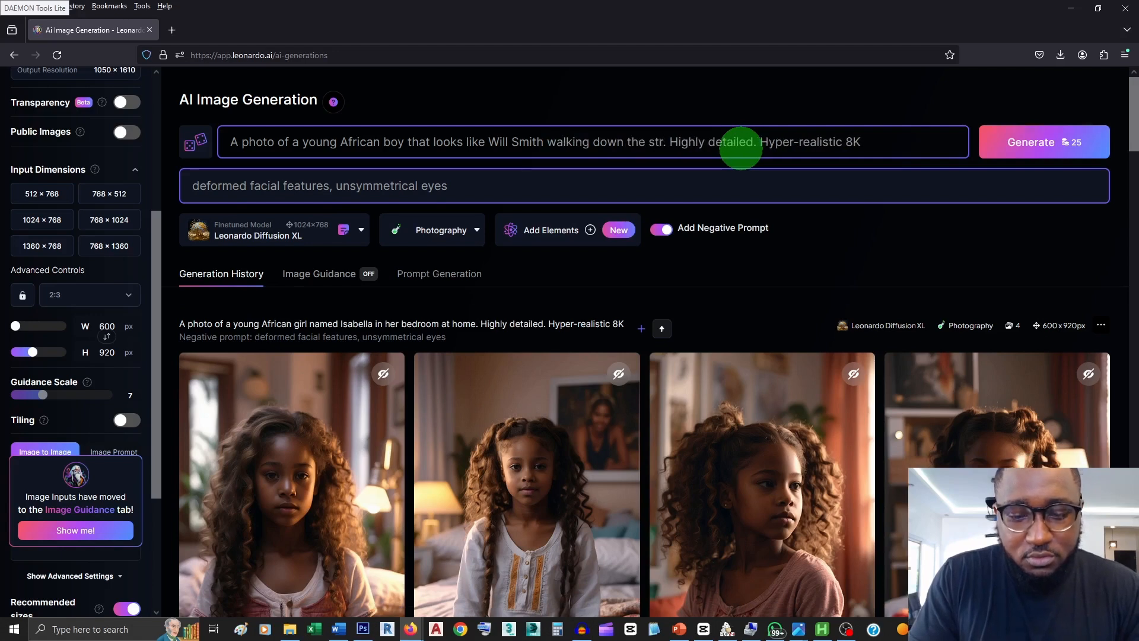
{"action": "type", "text": "eet"}
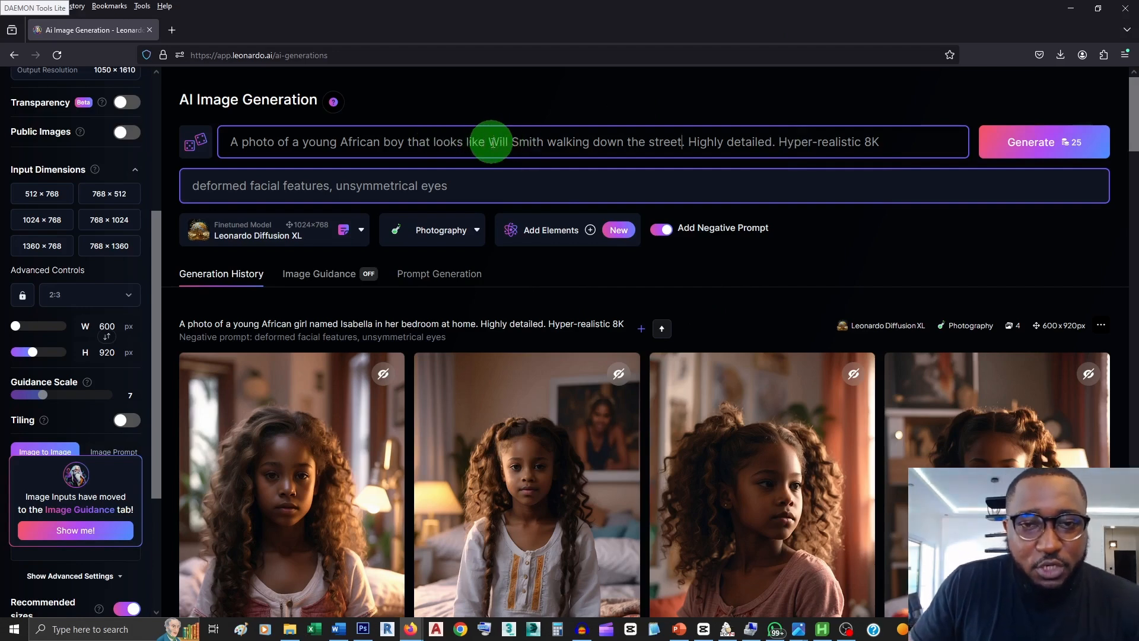
- Generate images from the Will Smith look-alike prompt and look over the new set
{"action": "left_click_drag", "start_coordinate": [492, 141], "coordinate": [545, 146]}
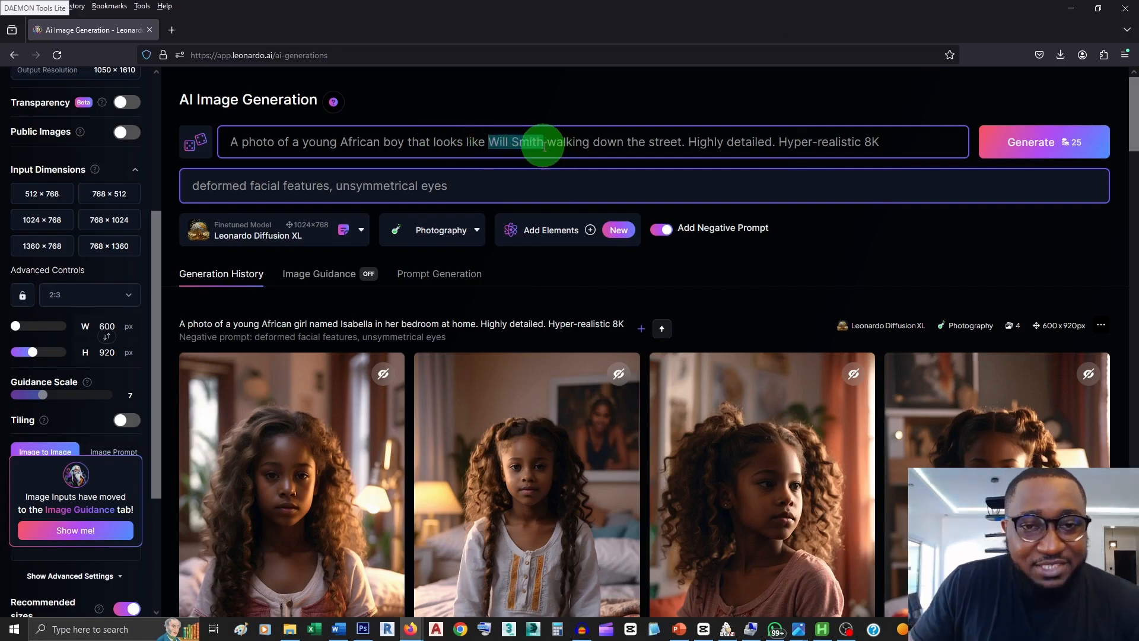
{"action": "left_click", "coordinate": [480, 145]}
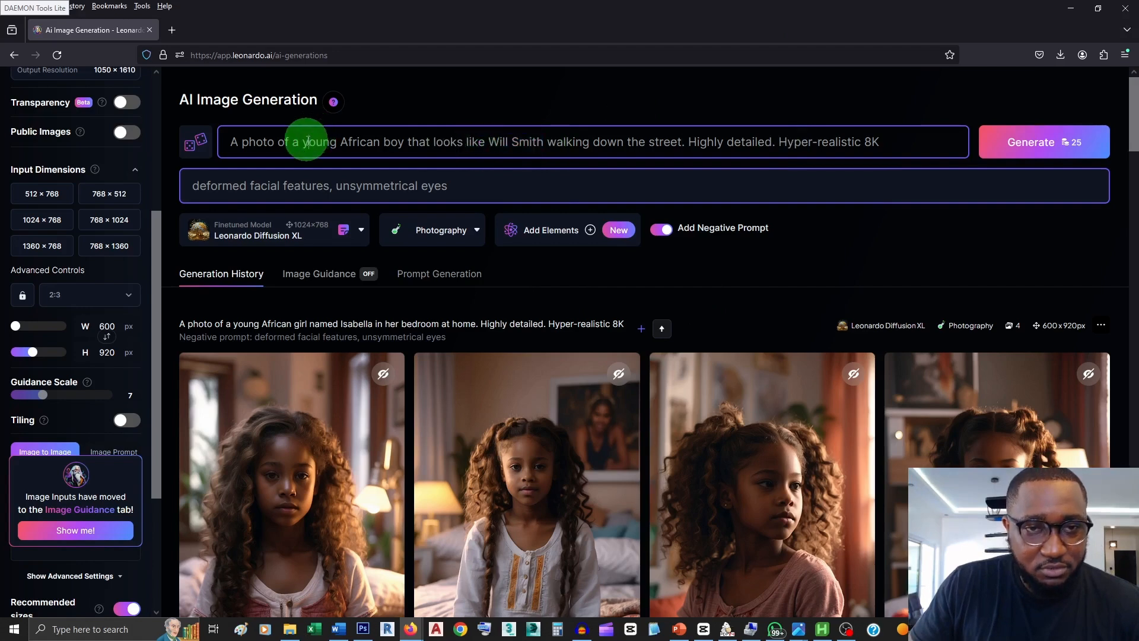
{"action": "left_click_drag", "start_coordinate": [482, 143], "coordinate": [539, 141]}
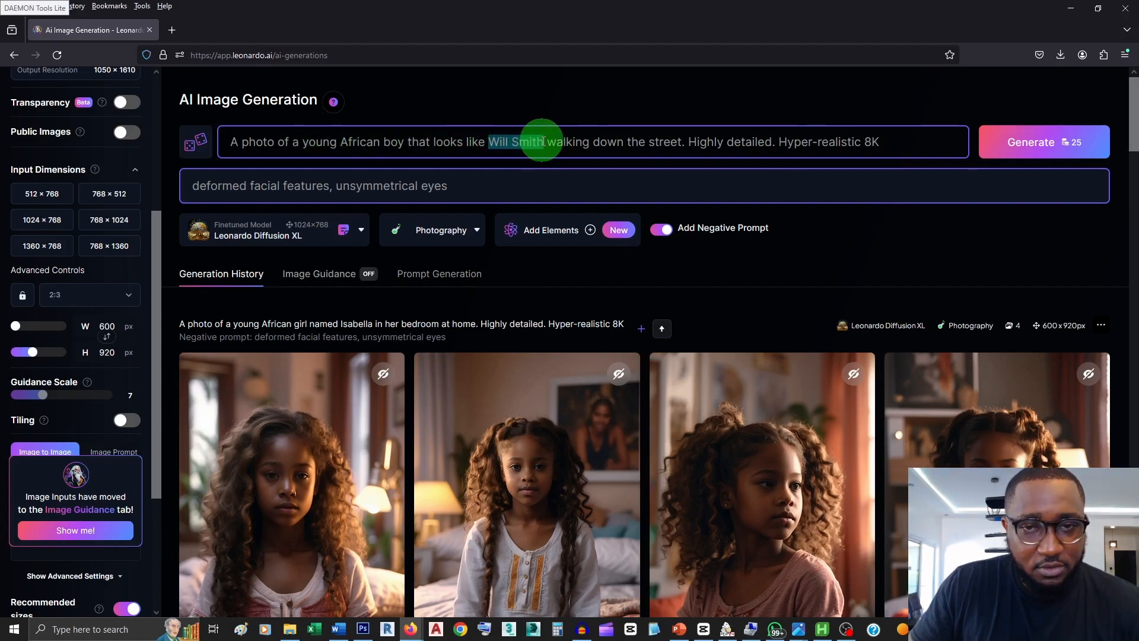
{"action": "left_click", "coordinate": [1038, 145]}
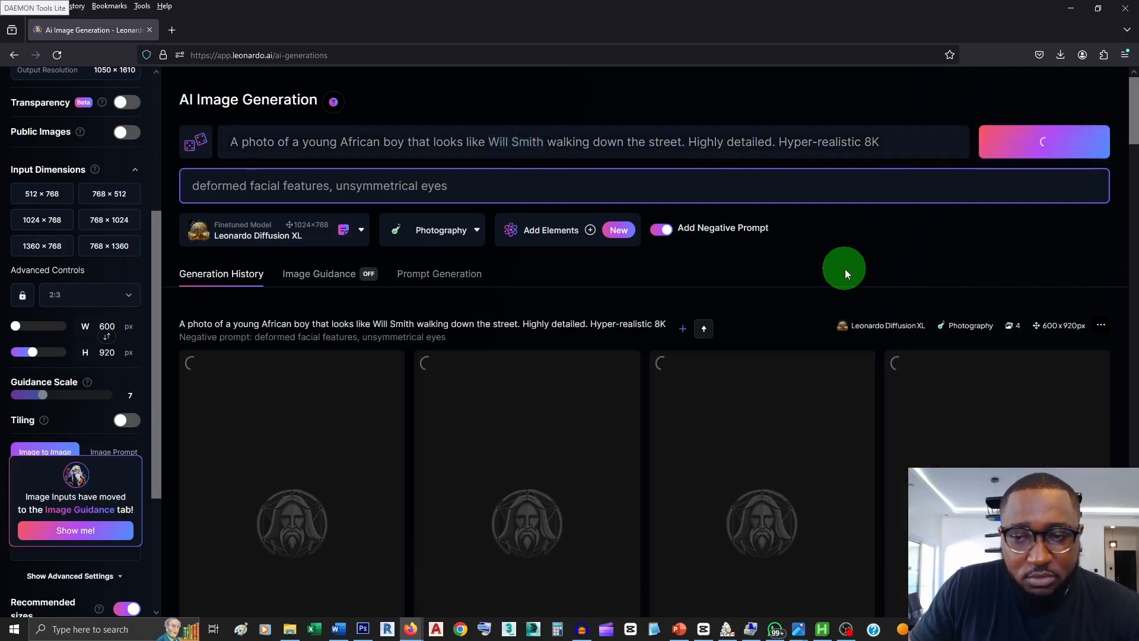
{"action": "scroll", "coordinate": [844, 268], "scroll_direction": "down", "scroll_amount": 4}
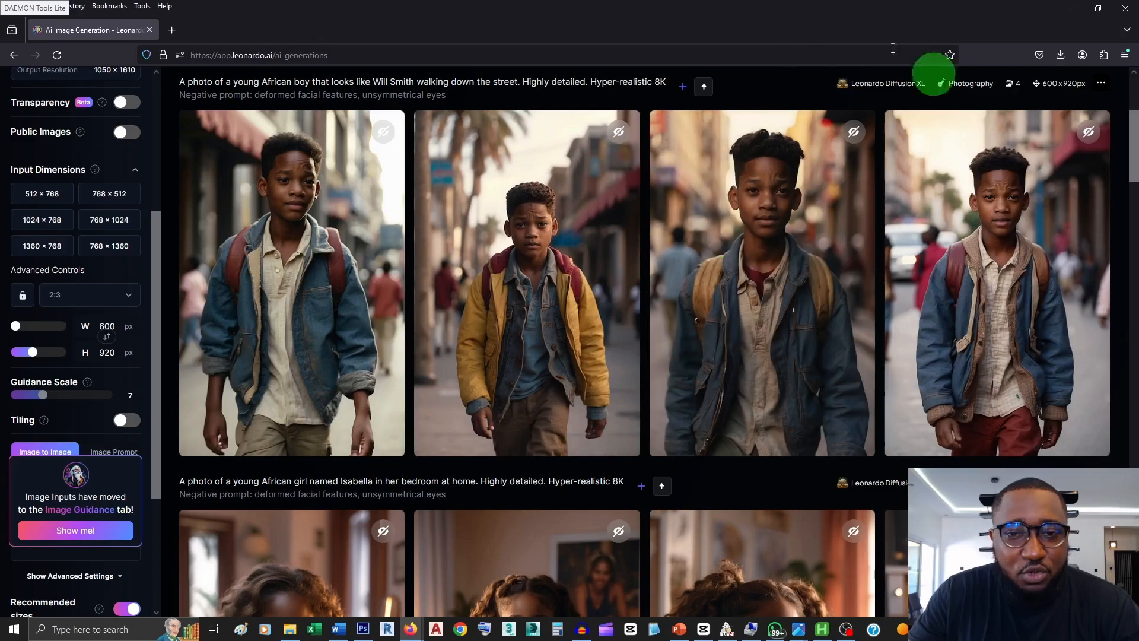
{"action": "scroll", "coordinate": [866, 337], "scroll_direction": "up", "scroll_amount": 5}
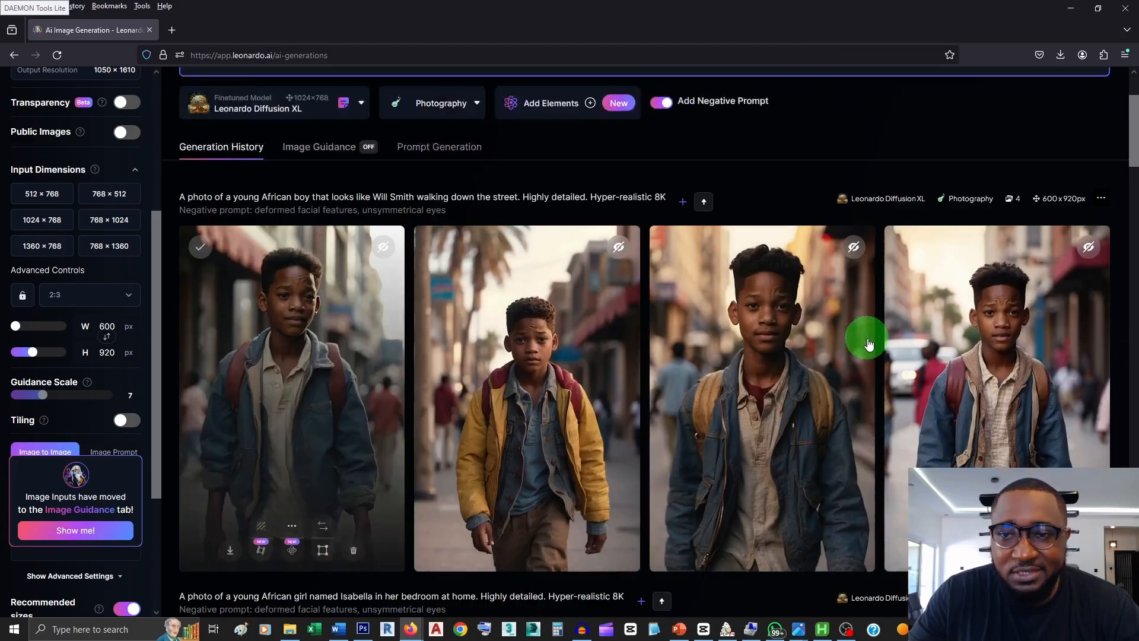
- Replace "Will Smith" in the prompt with "barak obama" and generate a new set of images
{"action": "left_click_drag", "start_coordinate": [488, 143], "coordinate": [544, 142]}
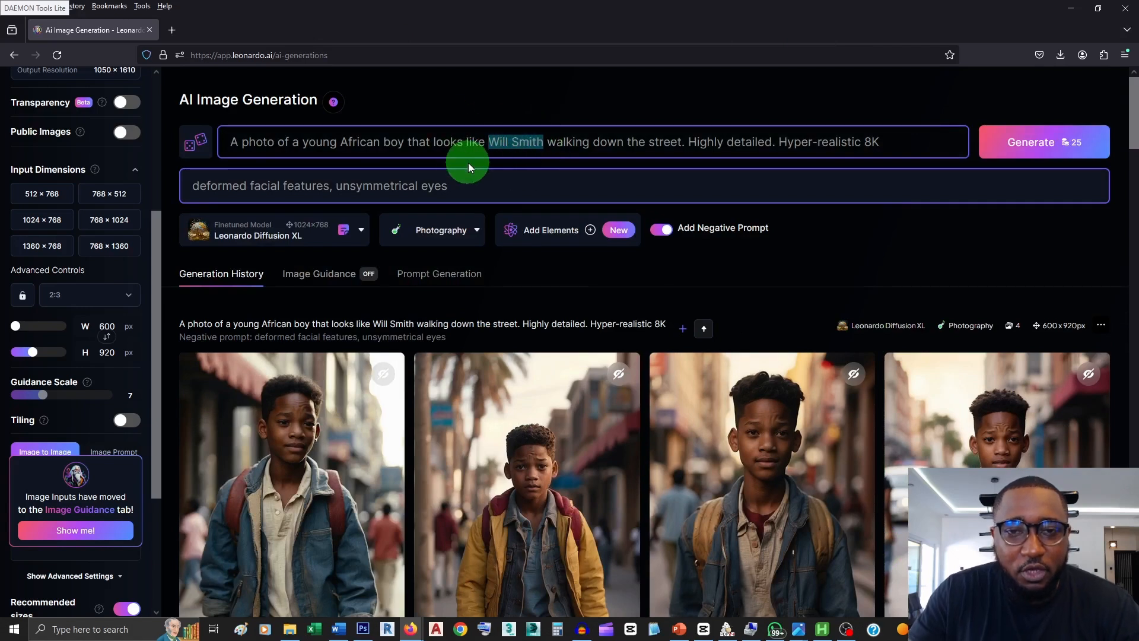
{"action": "type", "text": "barak"}
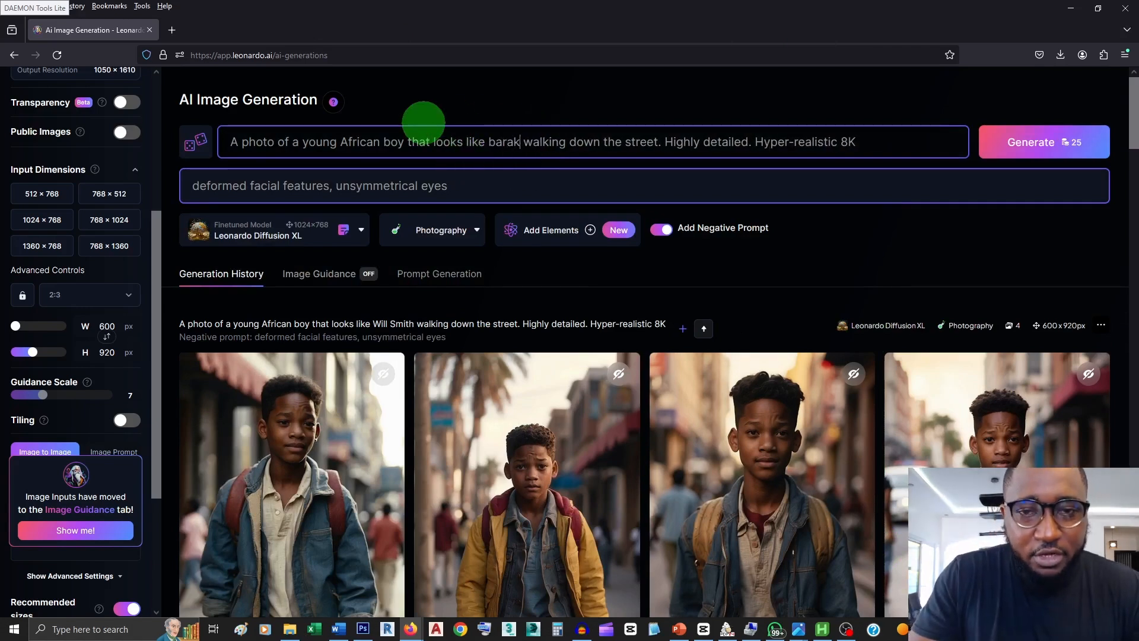
{"action": "type", "text": " obama"}
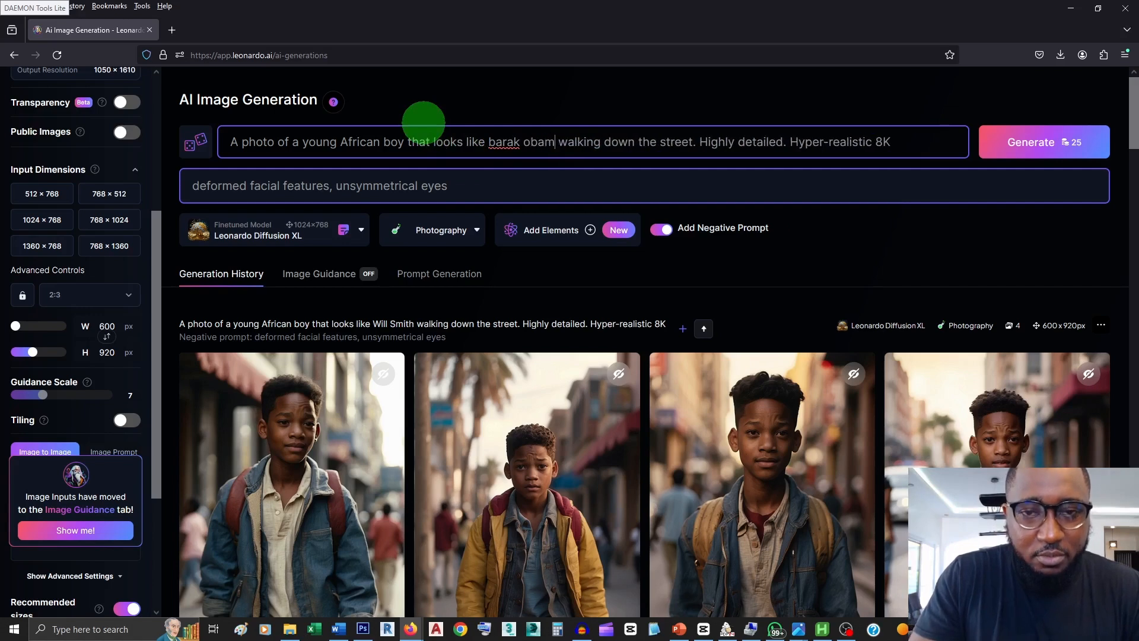
{"action": "right_click", "coordinate": [504, 145]}
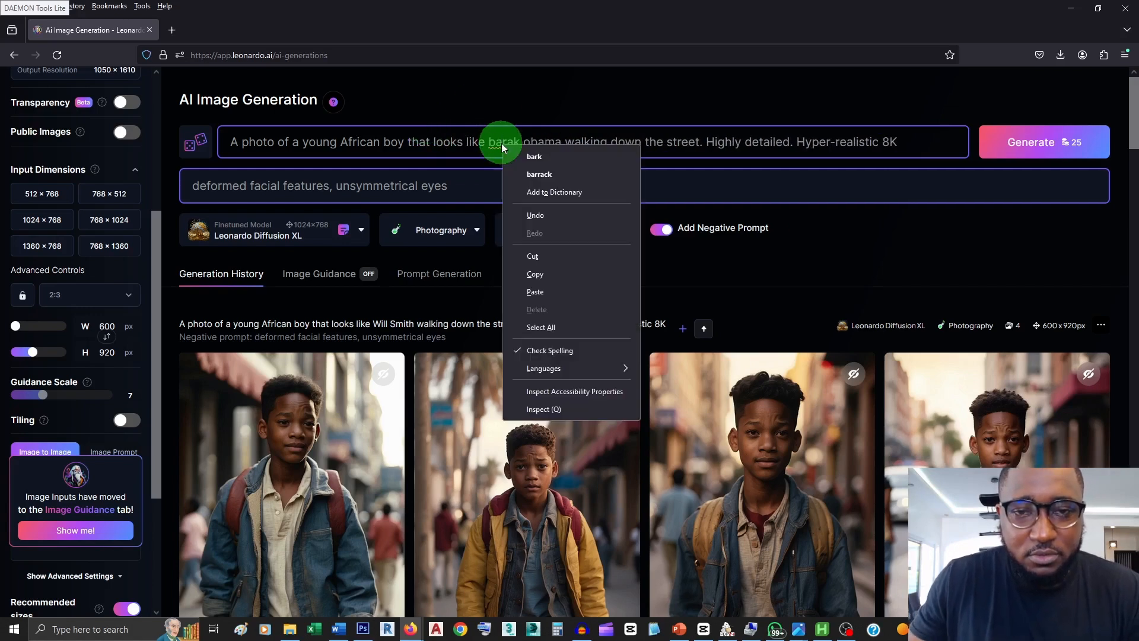
{"action": "left_click", "coordinate": [509, 143]}
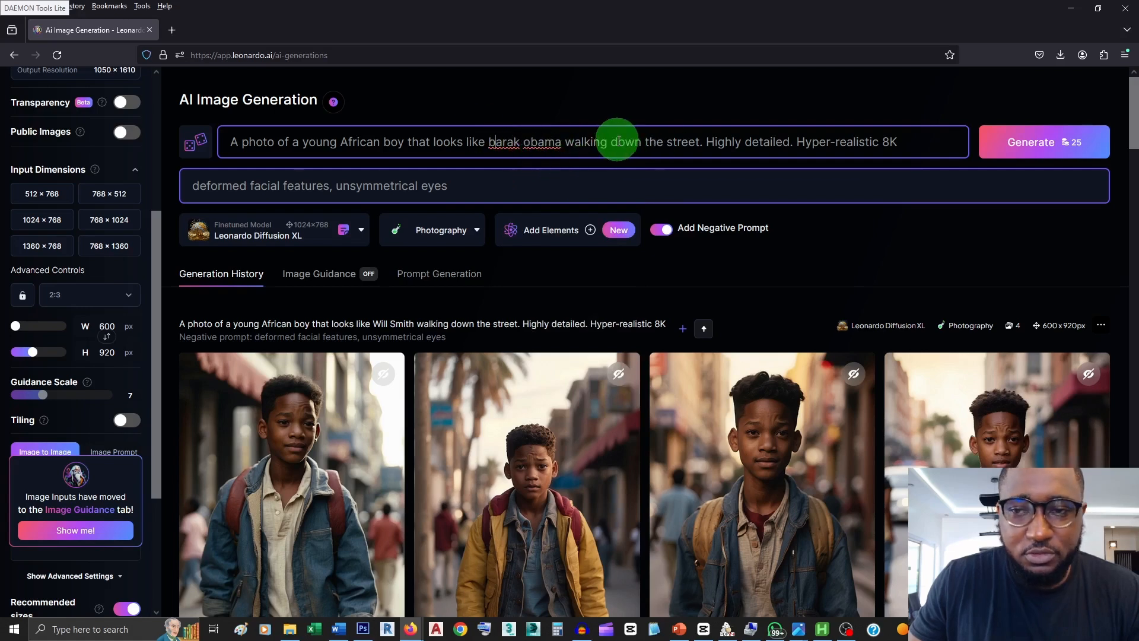
{"action": "scroll", "coordinate": [697, 328], "scroll_direction": "down", "scroll_amount": 3}
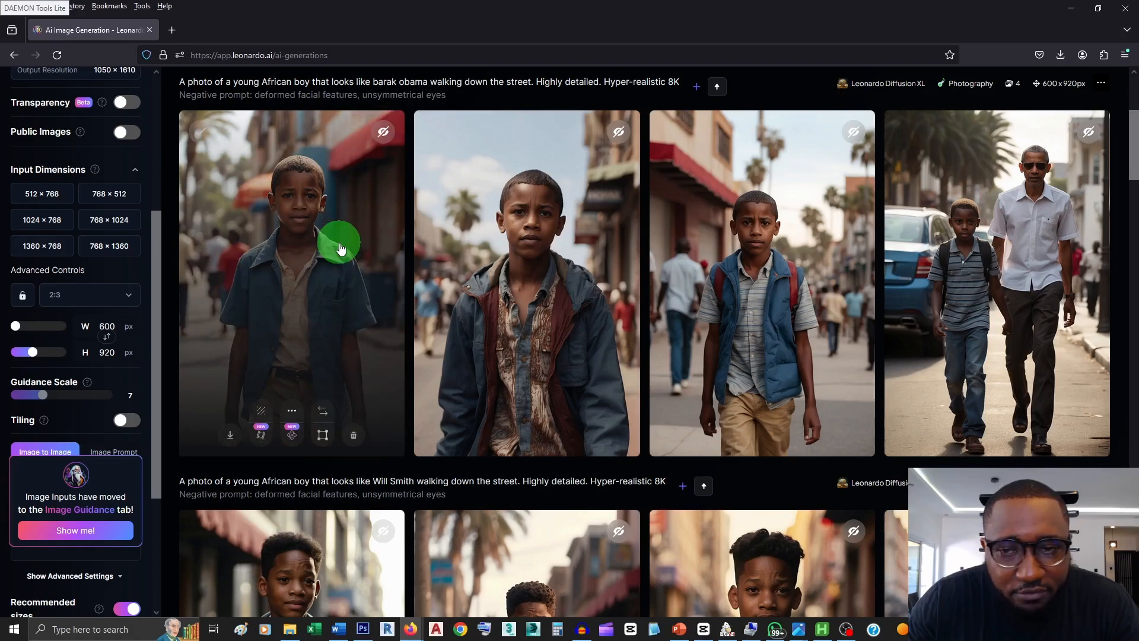
- View the four Barack Obama look-alike images one by one at full size, go back through them, and close the viewer
{"action": "left_click", "coordinate": [694, 269]}
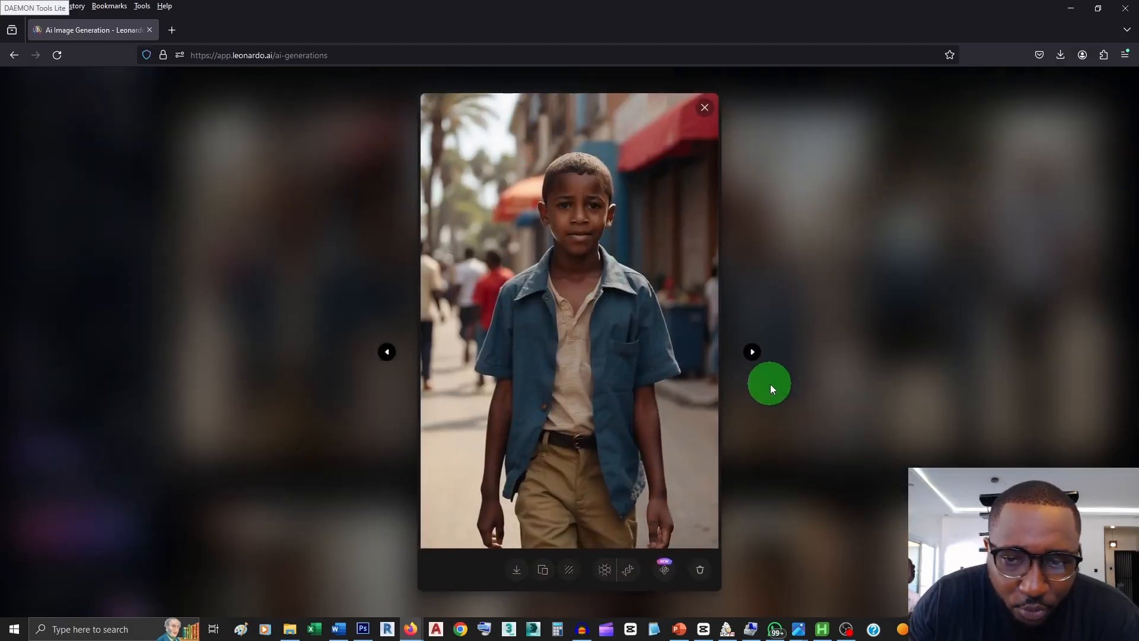
{"action": "left_click", "coordinate": [749, 352]}
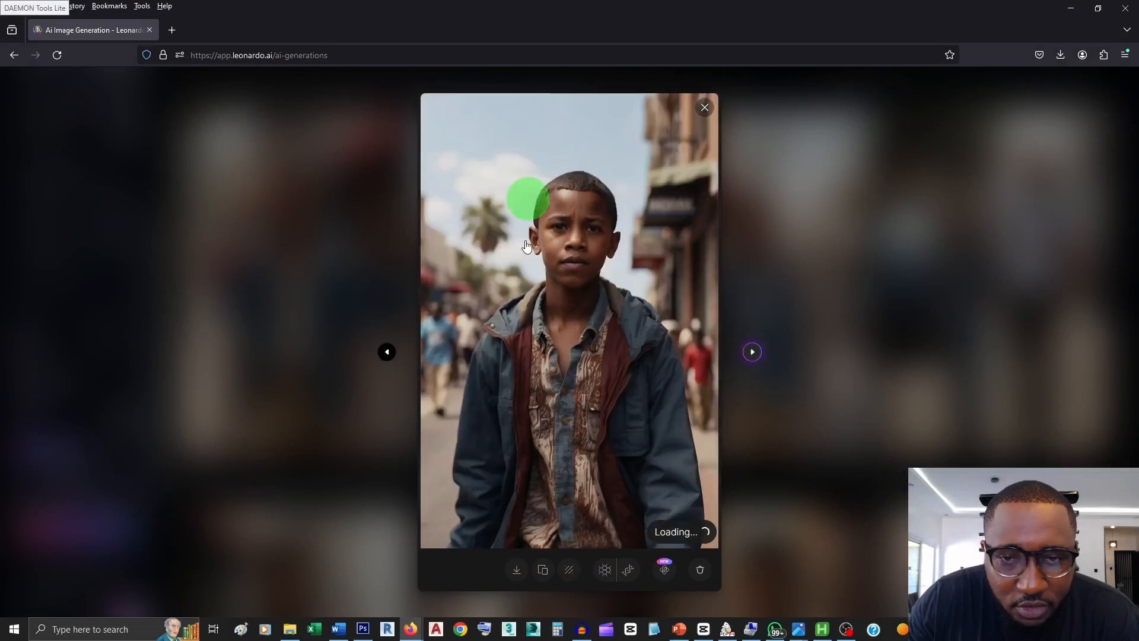
{"action": "left_click", "coordinate": [751, 354]}
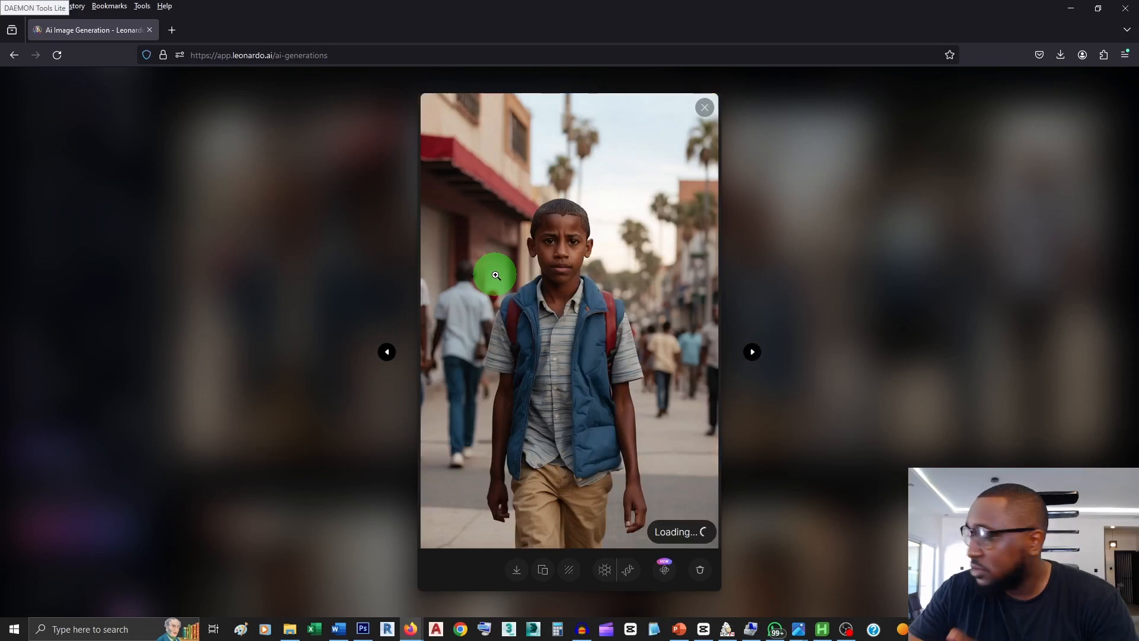
{"action": "left_click", "coordinate": [750, 354]}
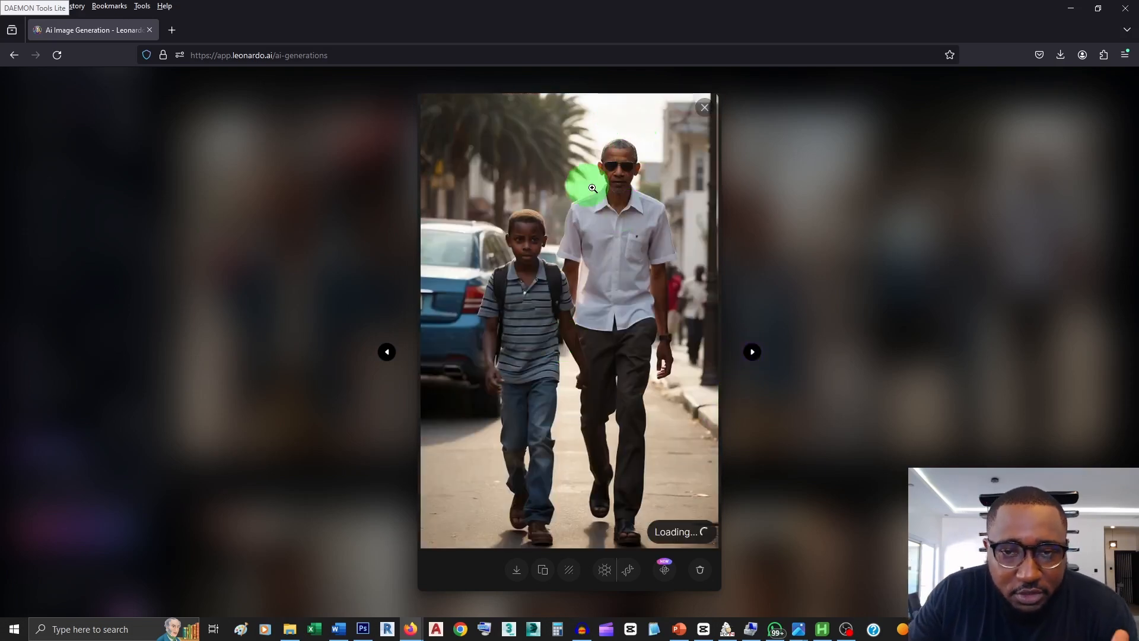
{"action": "left_click", "coordinate": [386, 356]}
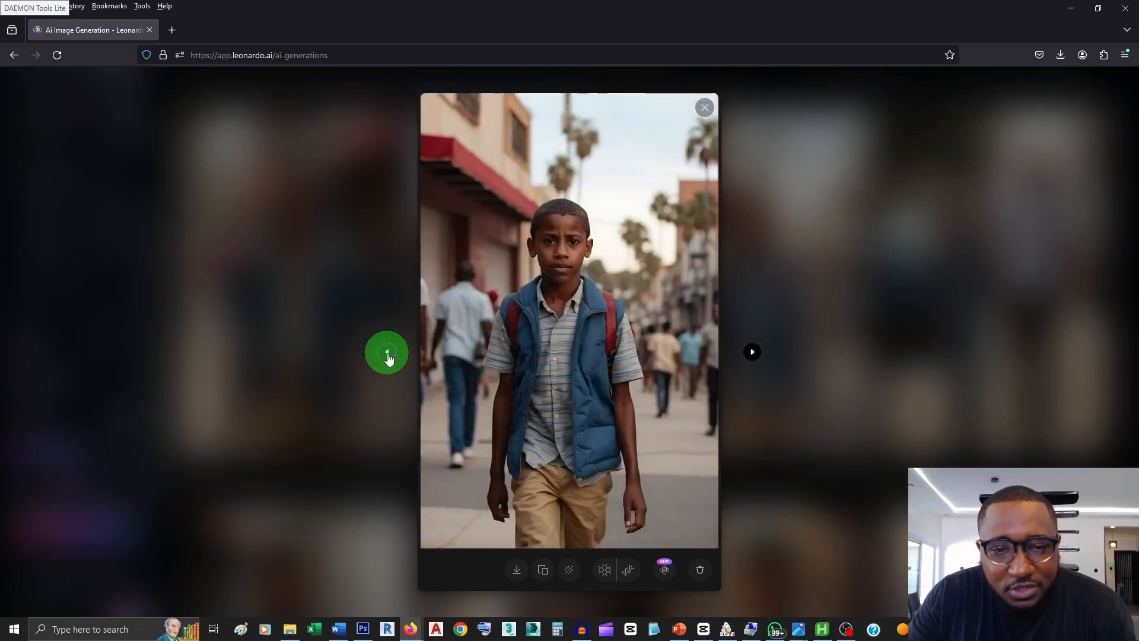
{"action": "left_click", "coordinate": [387, 354]}
{"action": "left_click", "coordinate": [386, 354]}
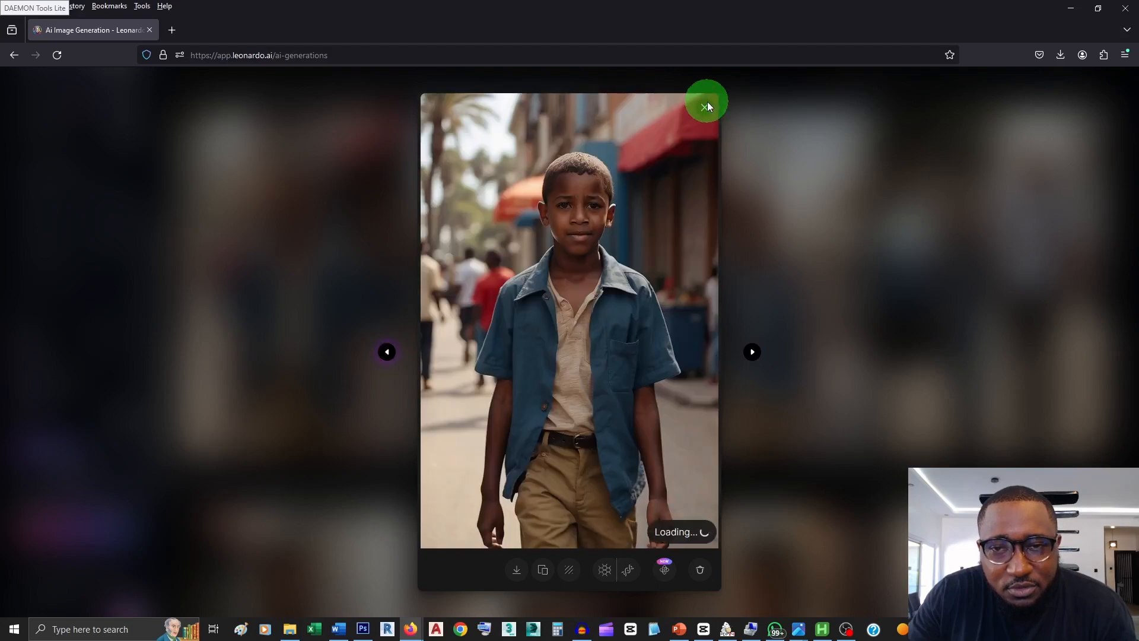
{"action": "left_click", "coordinate": [705, 106]}
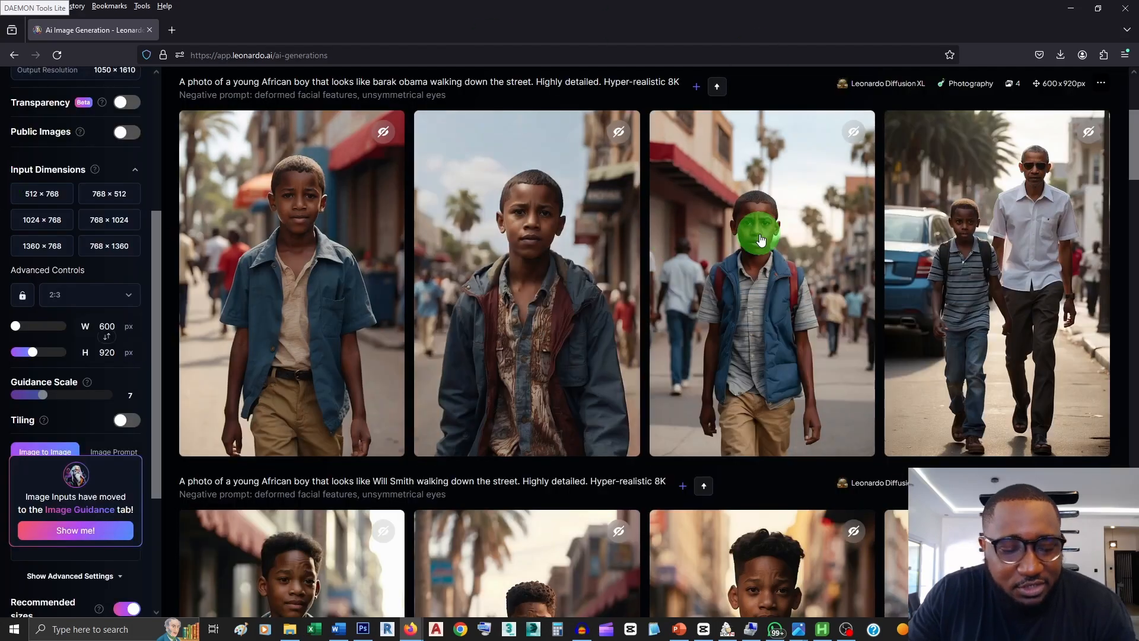
- Switch to the PowerPoint presentation and review the Blending method on the Methods slide, especially "Combining No 1 with No 3"
{"action": "key", "text": "alt+Tab"}
{"action": "key", "text": "alt+Tab"}
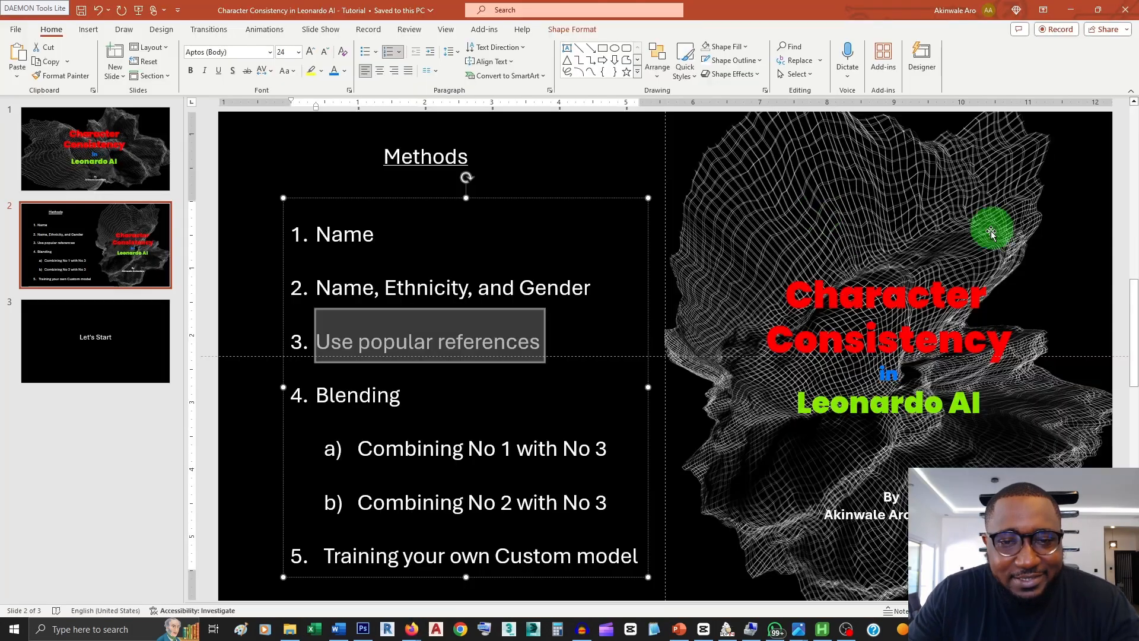
{"action": "left_click", "coordinate": [371, 395]}
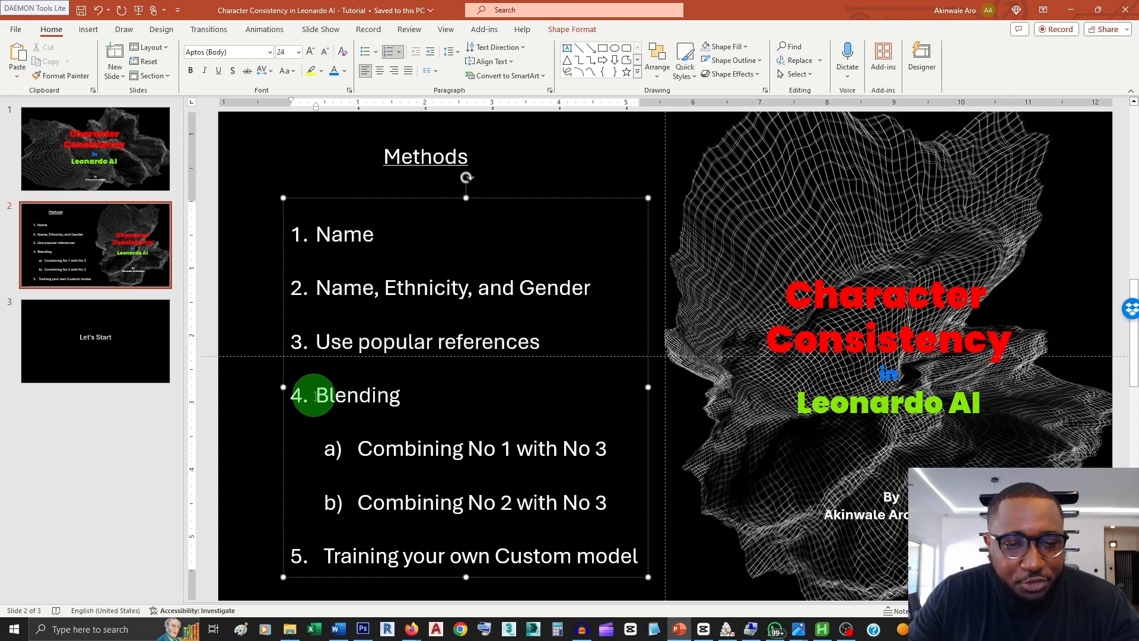
{"action": "left_click_drag", "start_coordinate": [358, 449], "coordinate": [644, 461]}
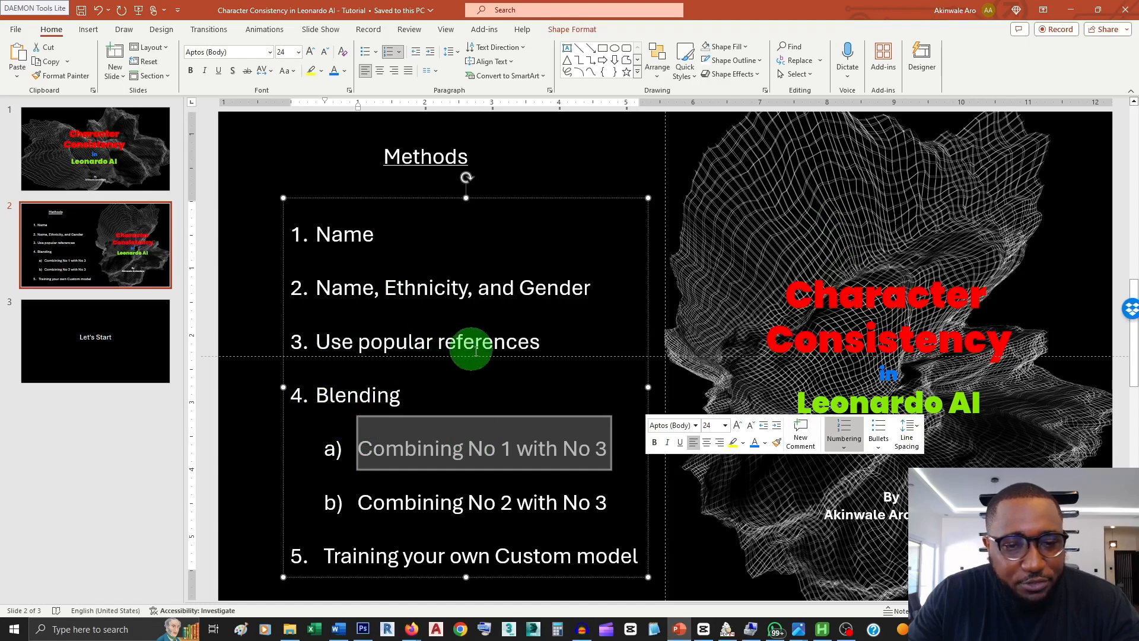
{"action": "left_click", "coordinate": [496, 450]}
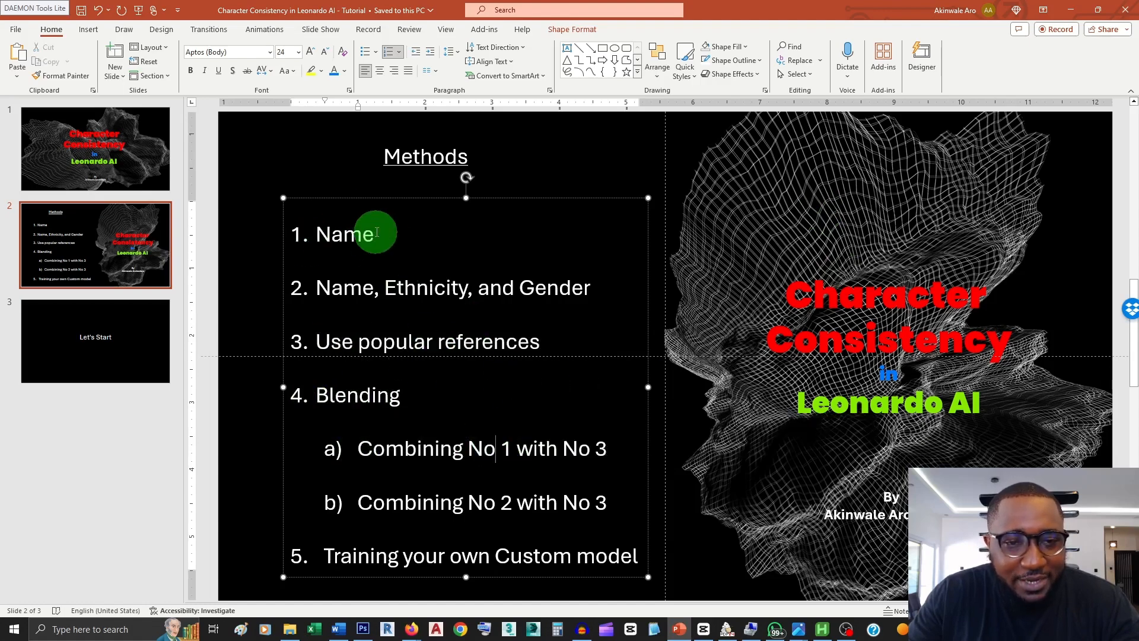
- Return to Leonardo AI in the browser and replace "African boy" in the prompt with "girl named"
{"action": "key", "text": "alt+Tab"}
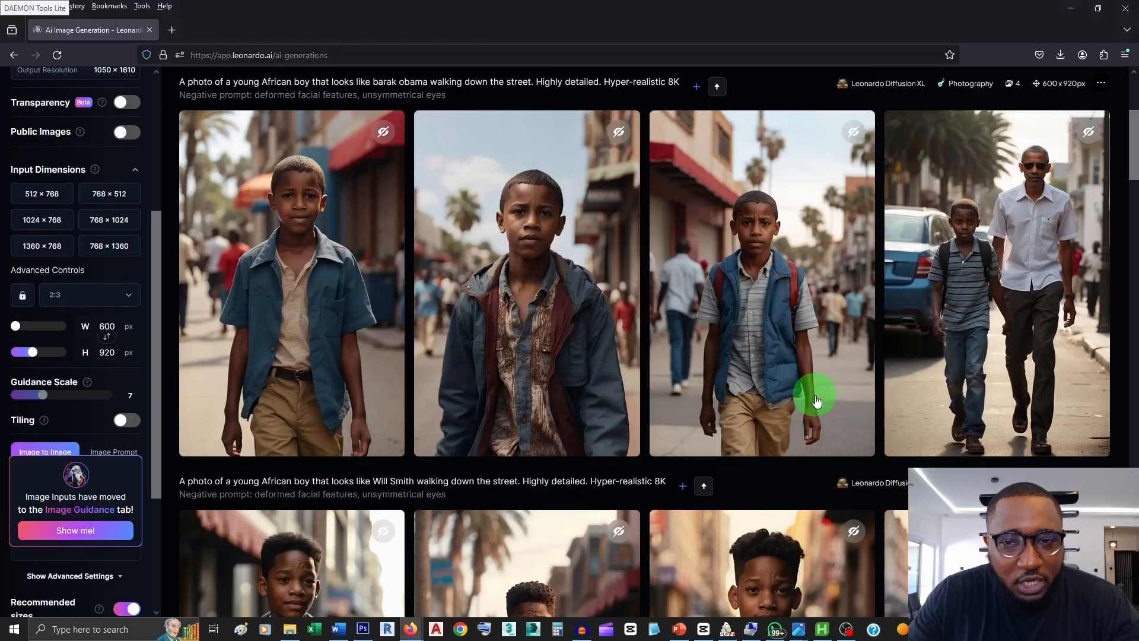
{"action": "scroll", "coordinate": [363, 254], "scroll_direction": "up", "scroll_amount": 4}
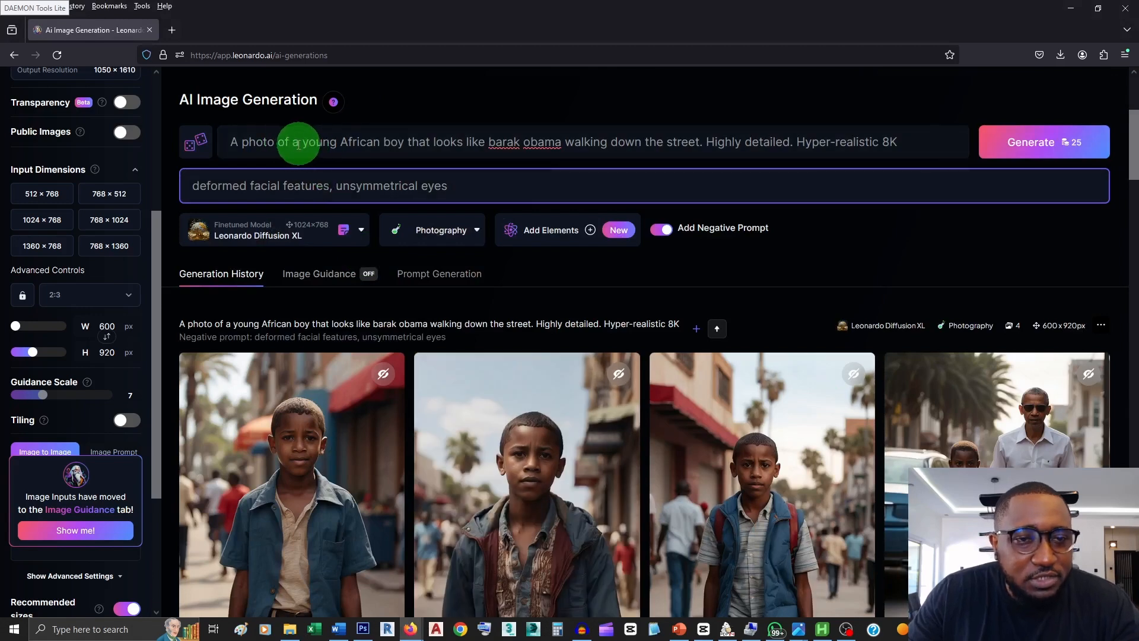
{"action": "left_click", "coordinate": [289, 142]}
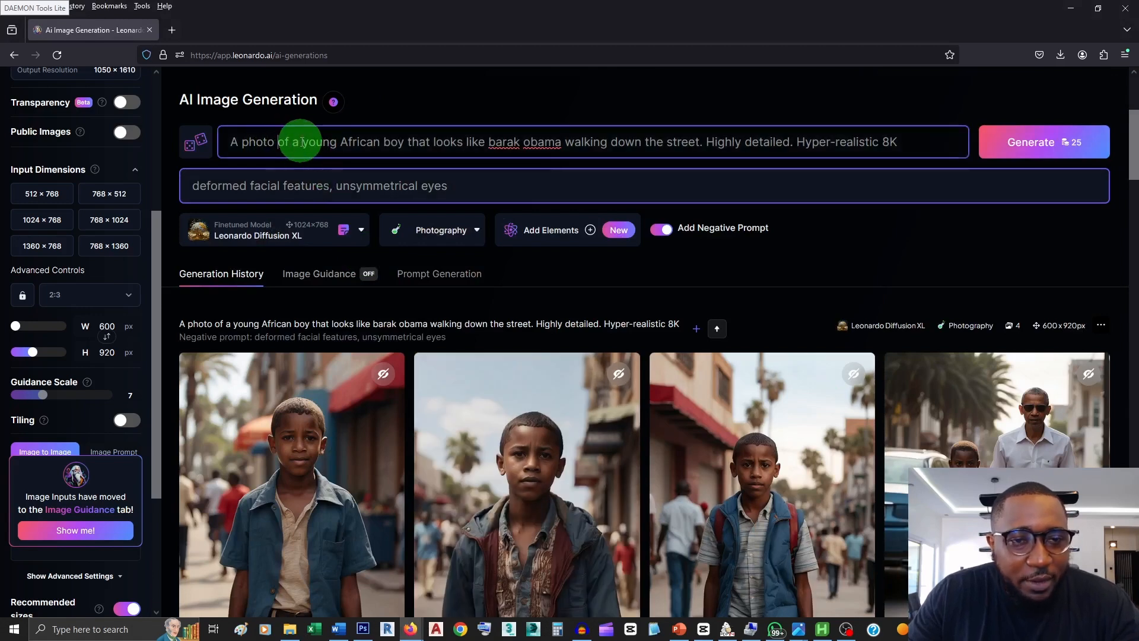
{"action": "key", "text": "alt+Tab"}
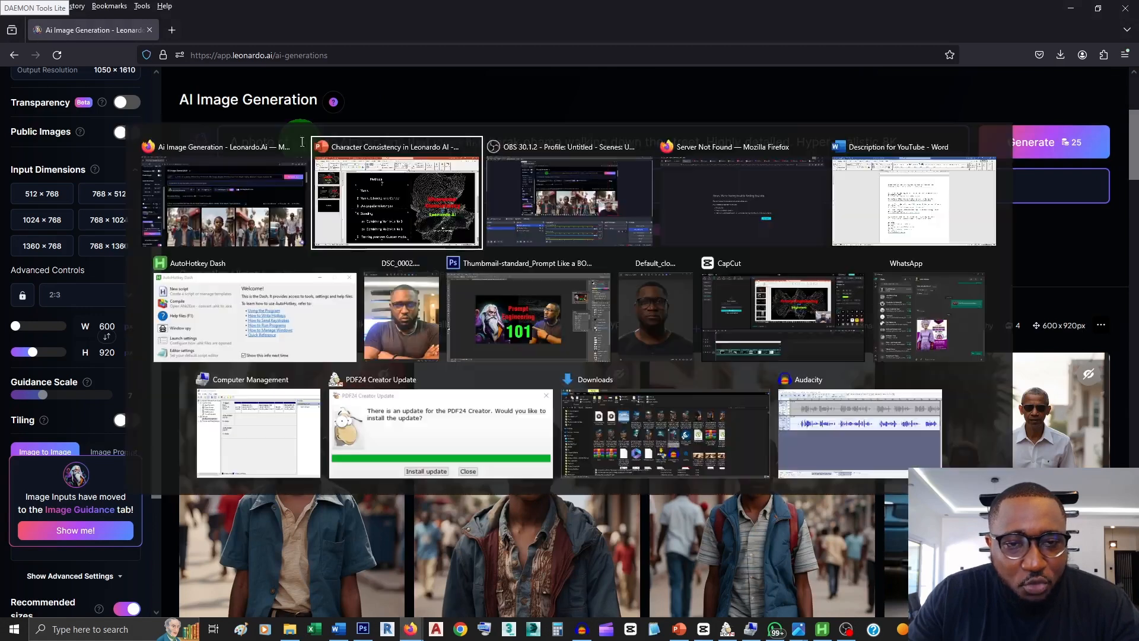
{"action": "key", "text": "Escape"}
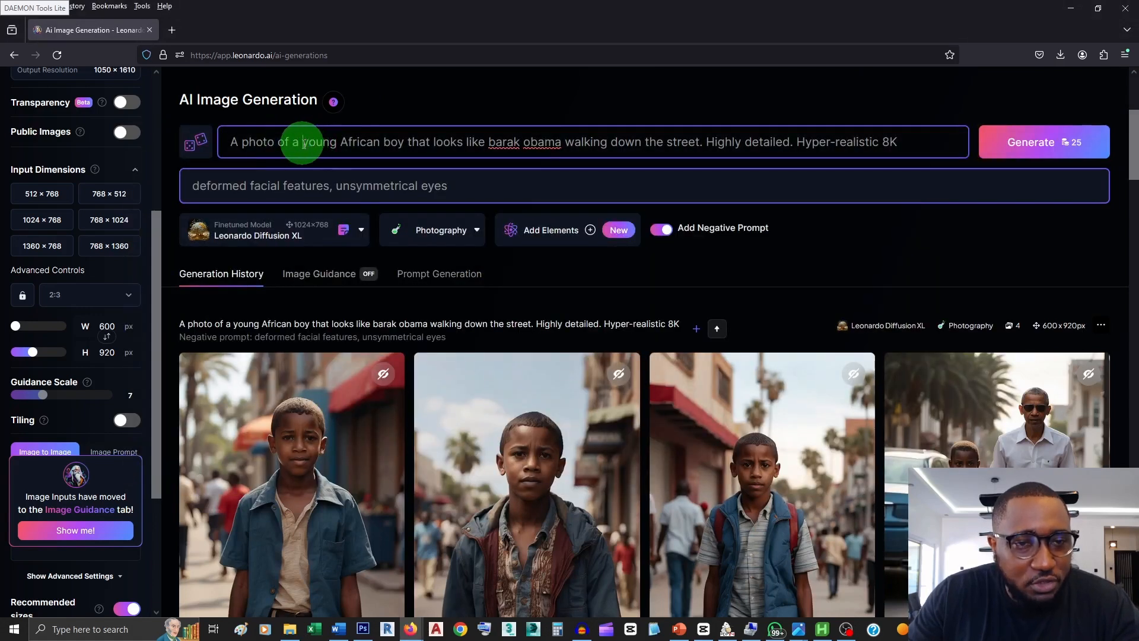
{"action": "left_click_drag", "start_coordinate": [339, 142], "coordinate": [403, 143]}
{"action": "type", "text": "girl"}
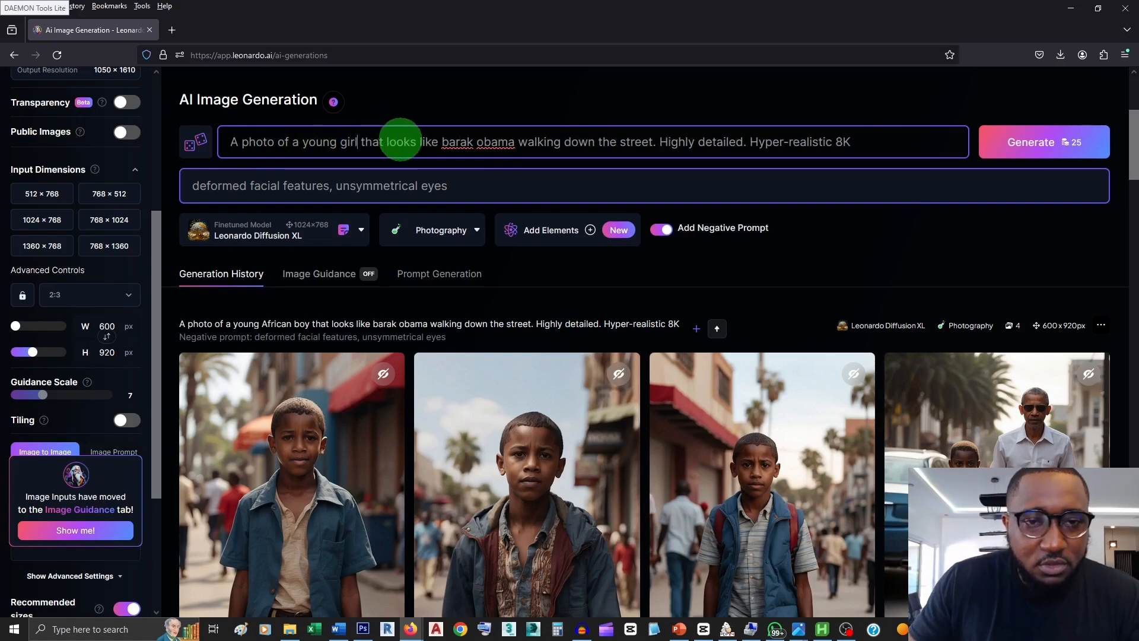
{"action": "type", "text": " name d"}
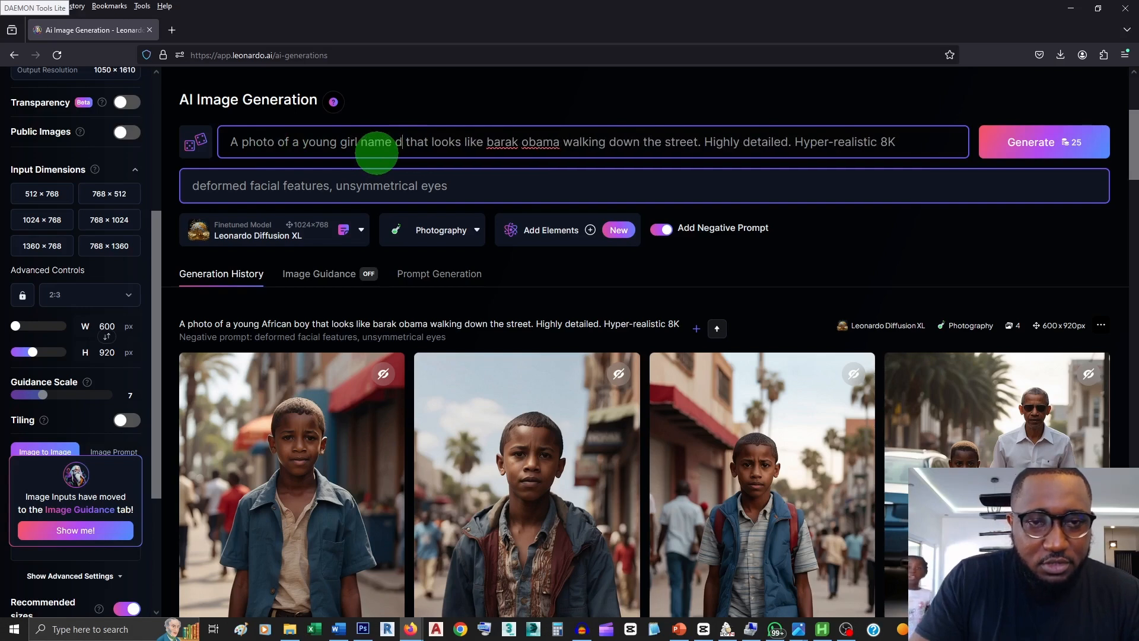
{"action": "key", "text": "BackSpace"}
{"action": "key", "text": "BackSpace"}
{"action": "type", "text": "d"}
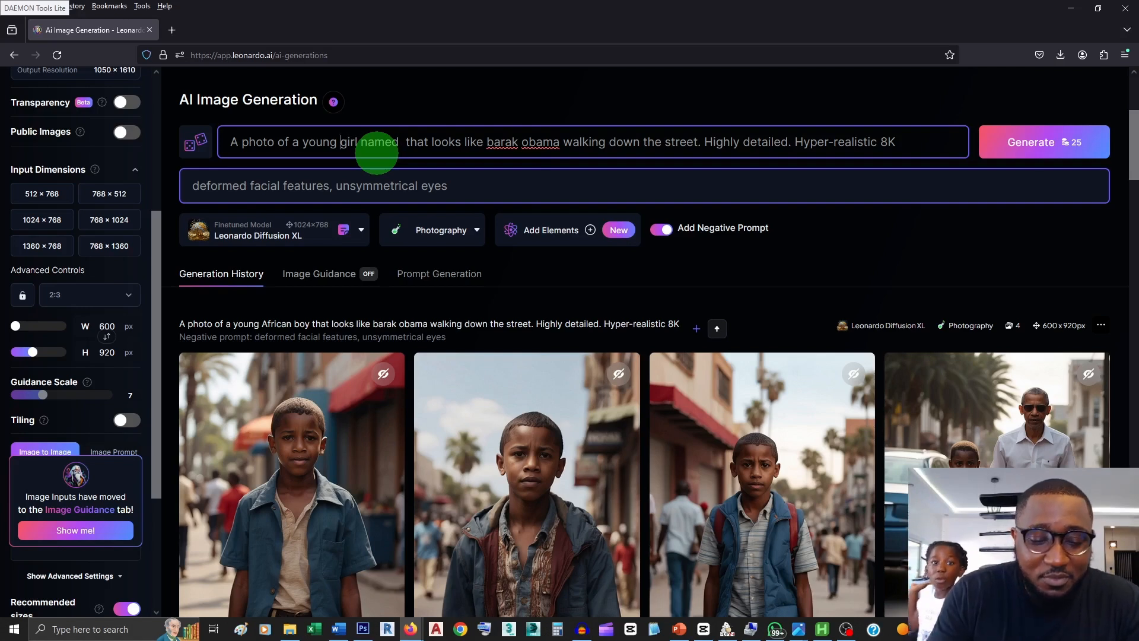
- Insert "European" before "girl" in the prompt and add the girl's first name after "named"
{"action": "type", "text": "euro"}
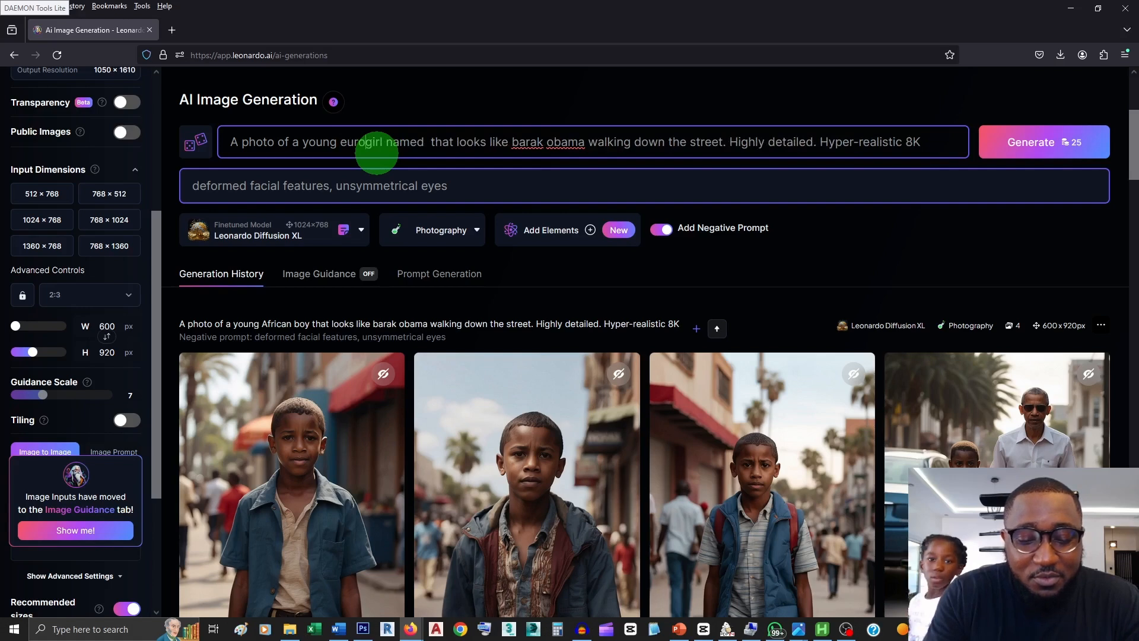
{"action": "type", "text": "pean"}
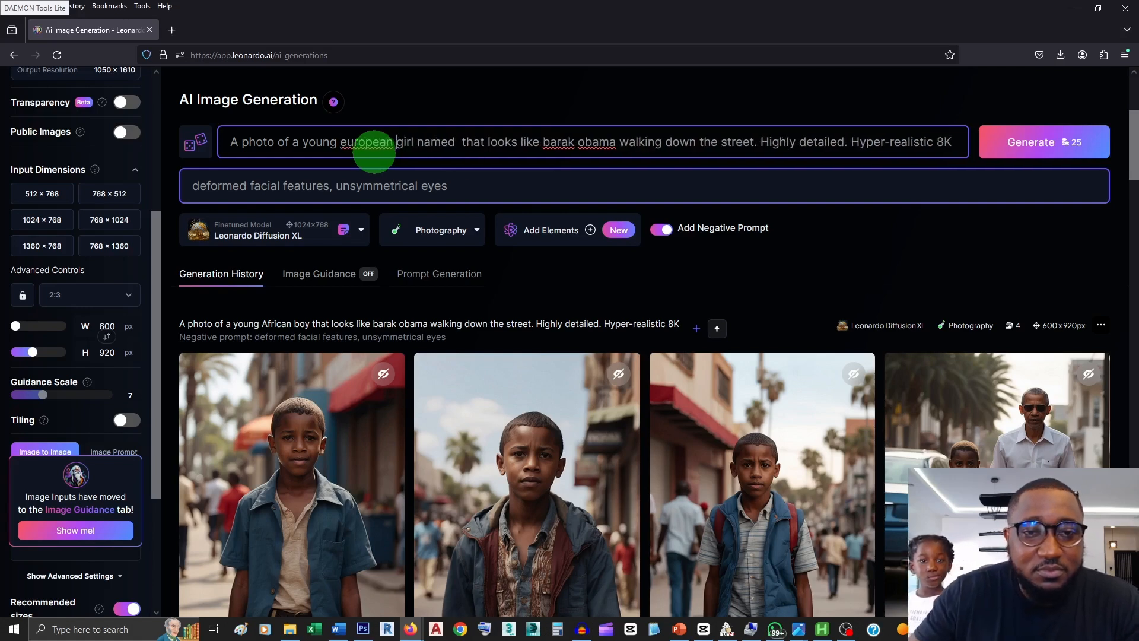
{"action": "right_click", "coordinate": [351, 144]}
{"action": "left_click", "coordinate": [393, 157]}
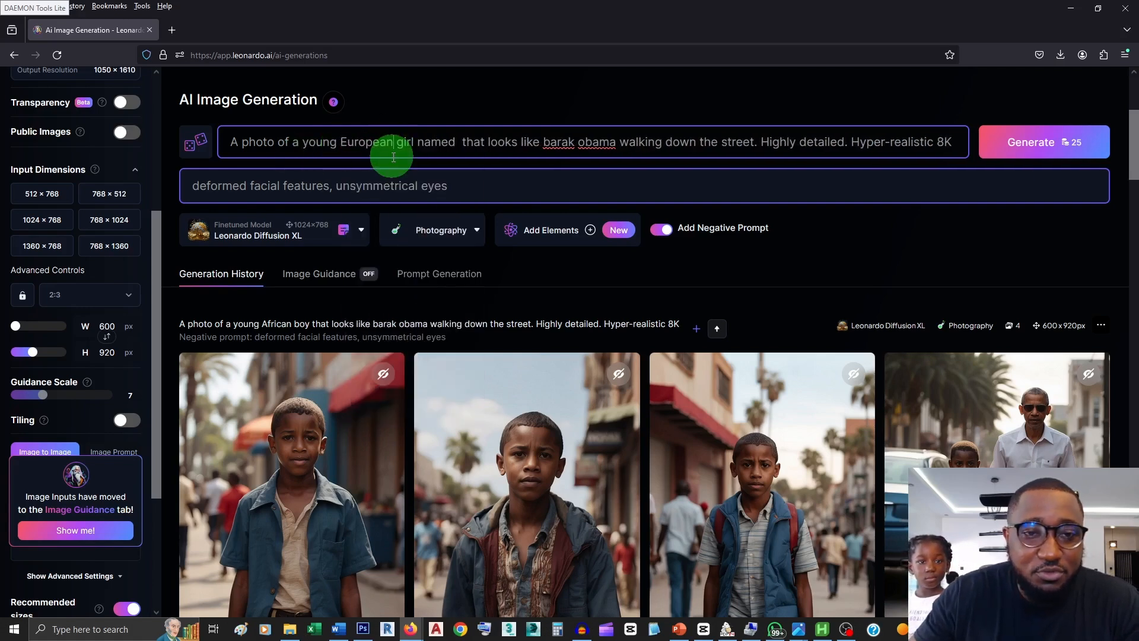
{"action": "left_click", "coordinate": [459, 144]}
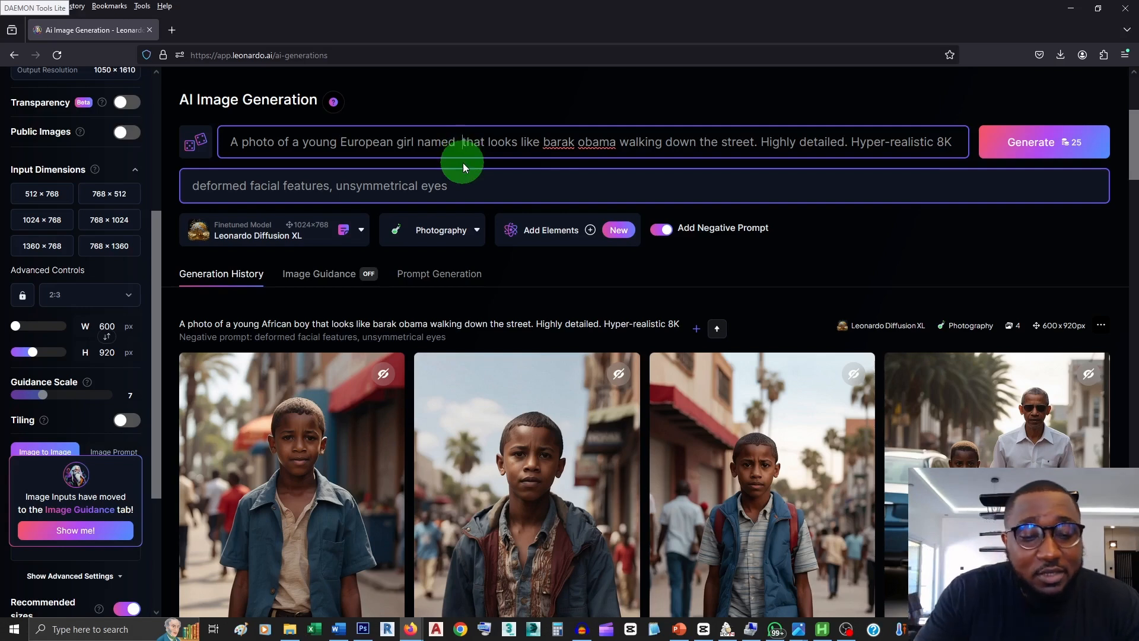
{"action": "key", "text": "BackSpace"}
{"action": "type", "text": "I"}
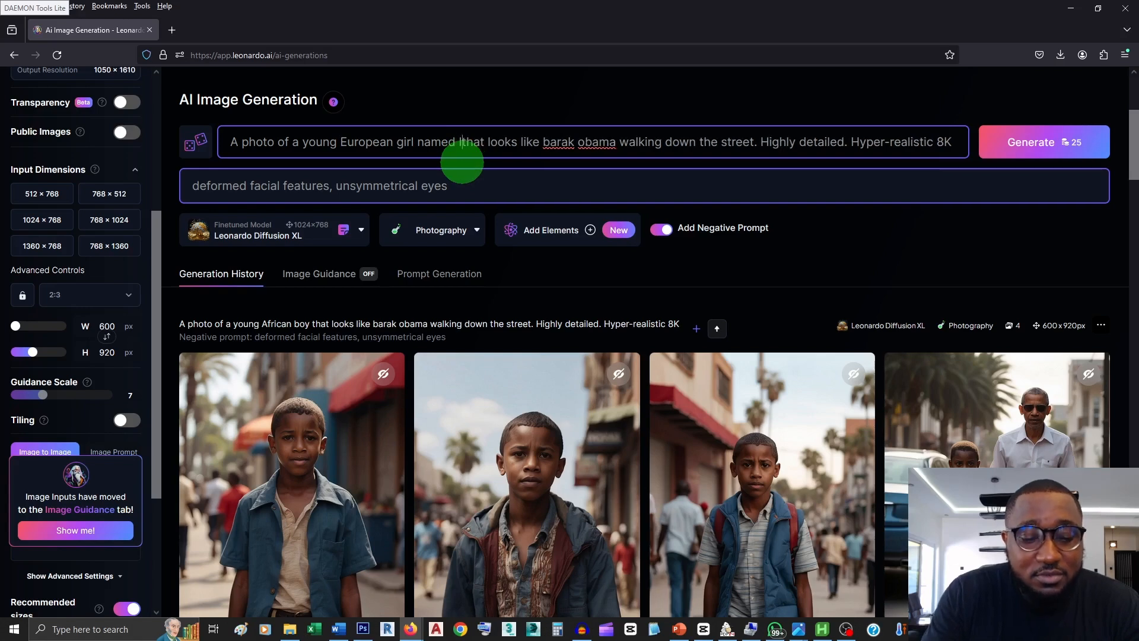
{"action": "type", "text": "sabella"}
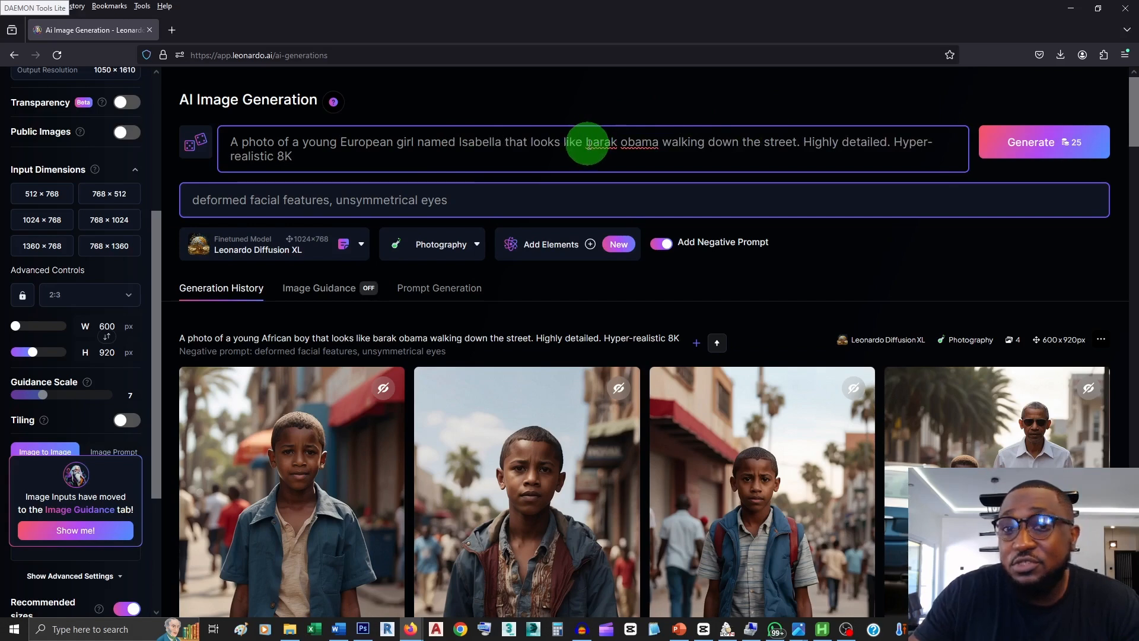
- Replace "barak obama" in the prompt with "Jessica Alba"
{"action": "left_click_drag", "start_coordinate": [585, 142], "coordinate": [656, 138]}
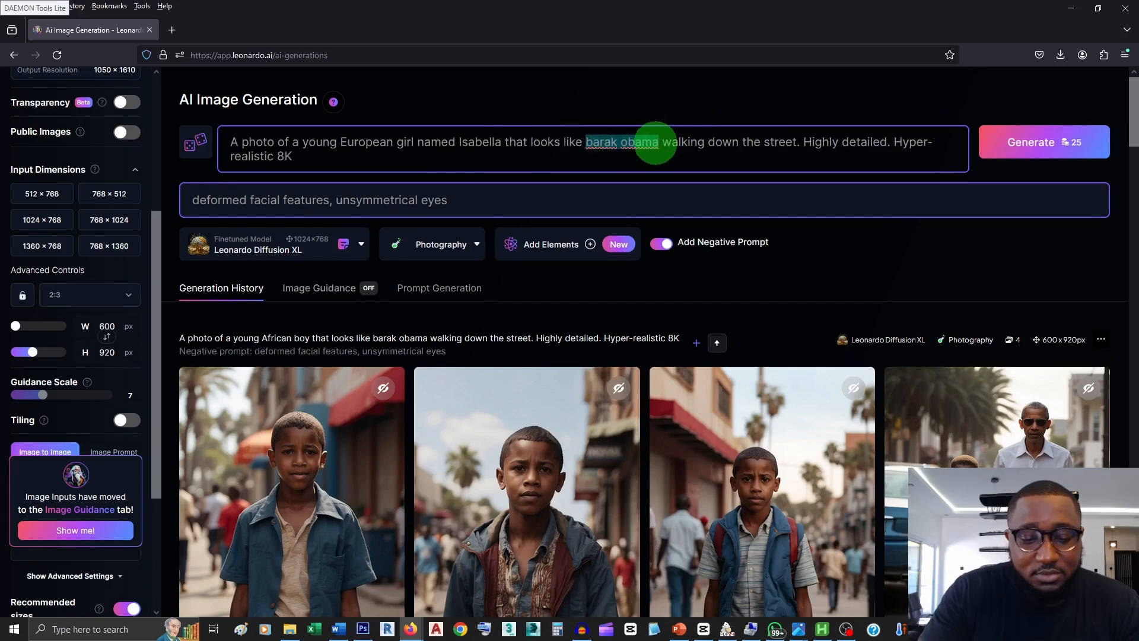
{"action": "type", "text": "Jessica Alb"}
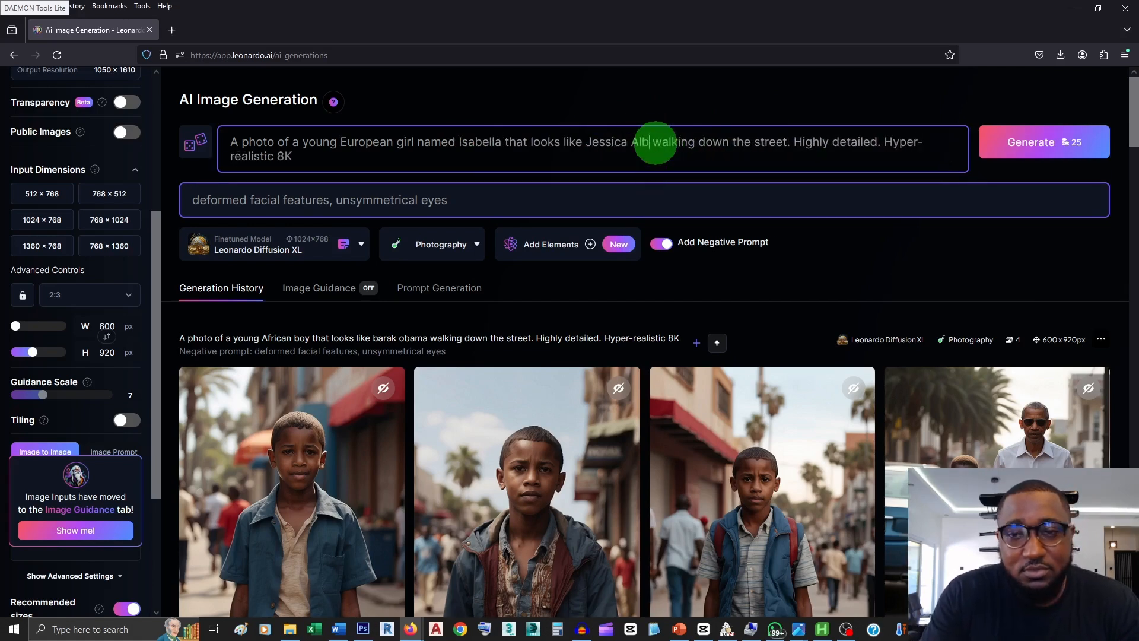
{"action": "type", "text": "a"}
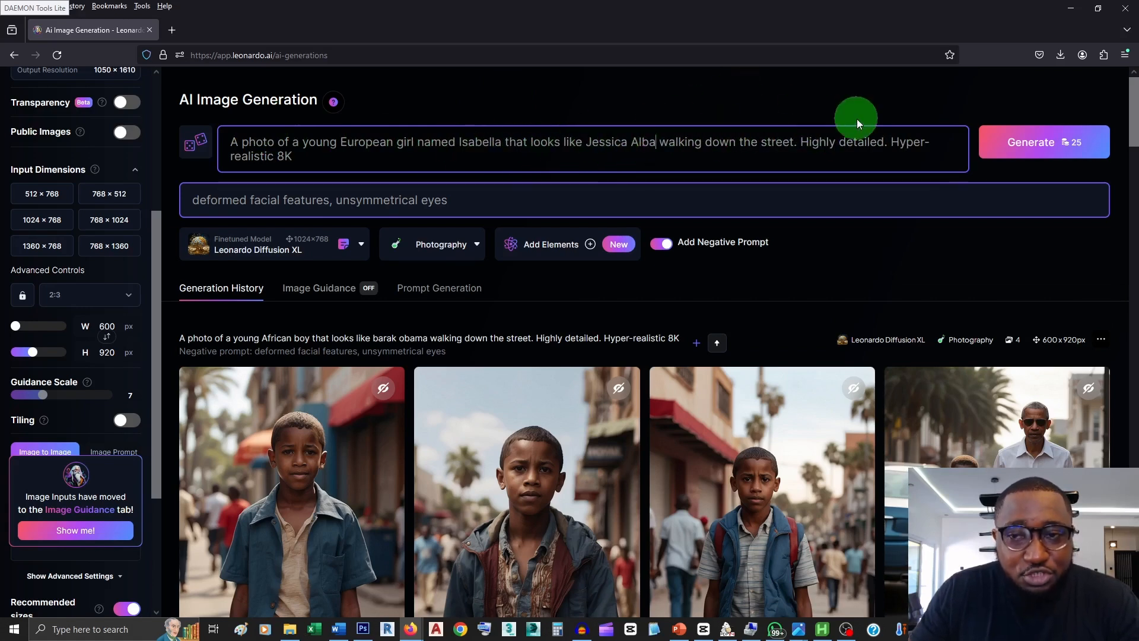
- Generate images from the Jessica Alba look-alike prompt and look over the new set
{"action": "left_click_drag", "start_coordinate": [587, 138], "coordinate": [677, 138]}
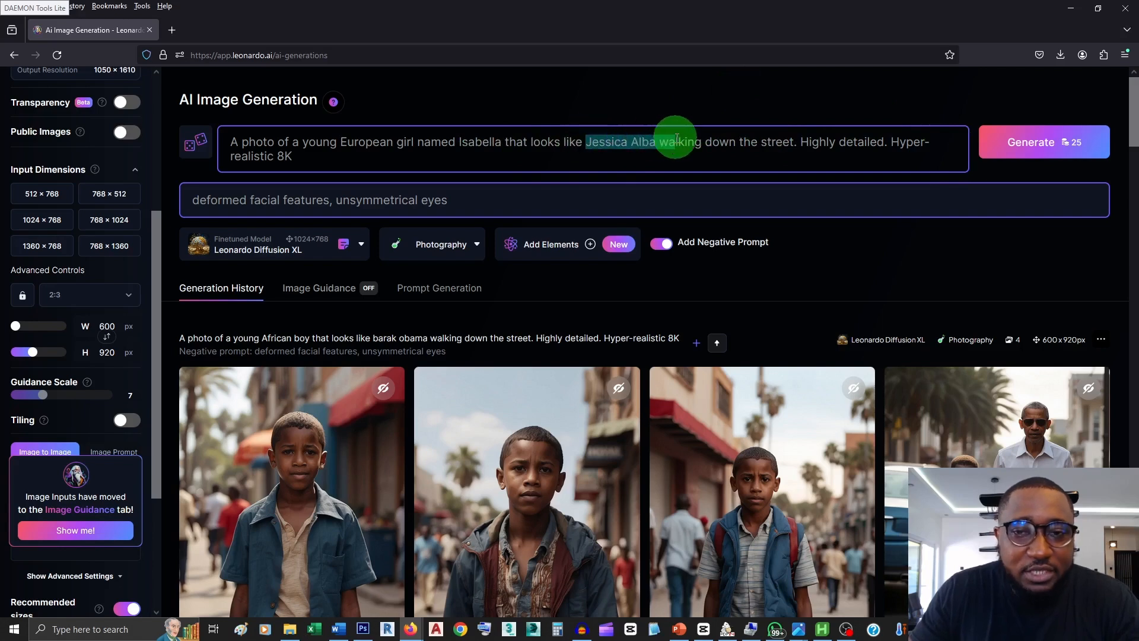
{"action": "left_click_drag", "start_coordinate": [308, 154], "coordinate": [346, 158]}
{"action": "left_click", "coordinate": [323, 163]}
{"action": "left_click", "coordinate": [346, 157]}
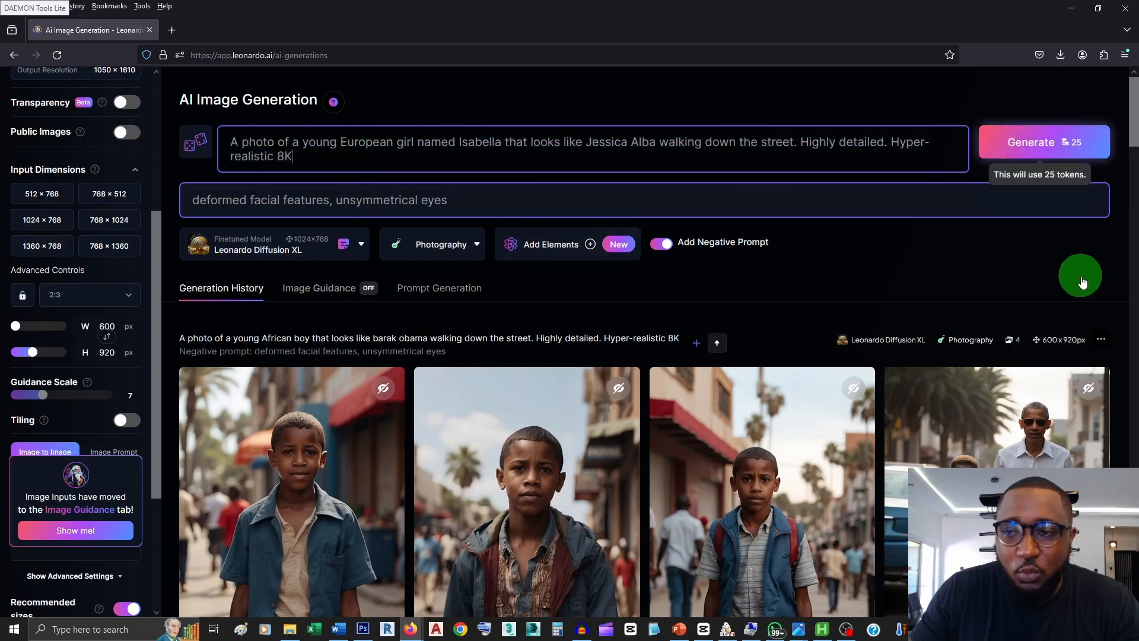
{"action": "scroll", "coordinate": [1083, 282], "scroll_direction": "down", "scroll_amount": 6}
{"action": "scroll", "coordinate": [1078, 281], "scroll_direction": "up", "scroll_amount": 2}
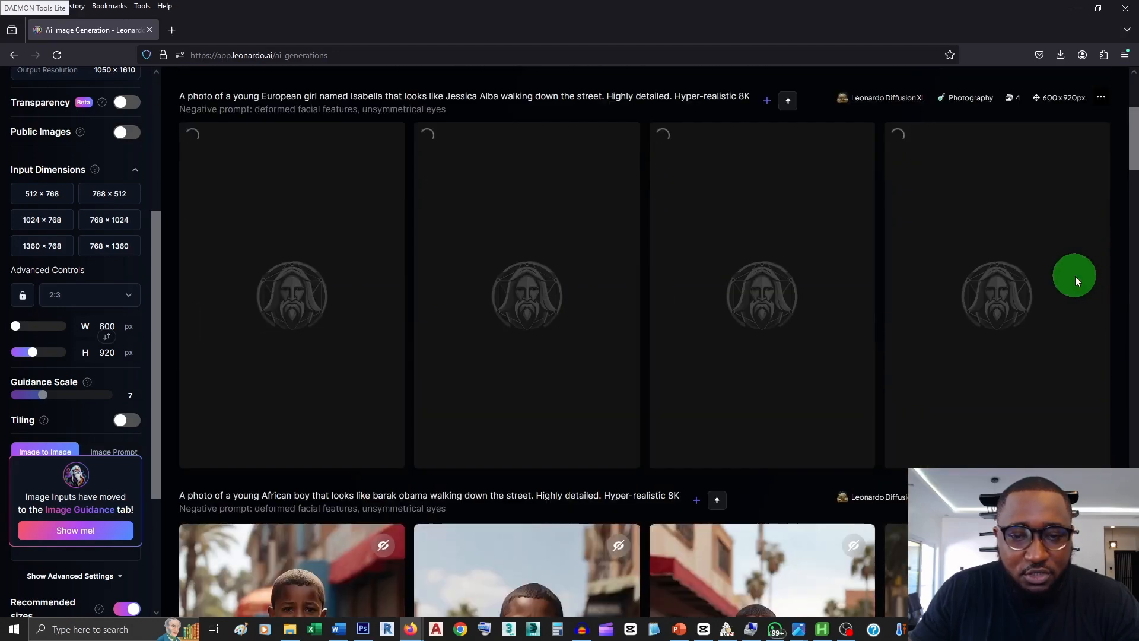
{"action": "key", "text": "alt+Tab"}
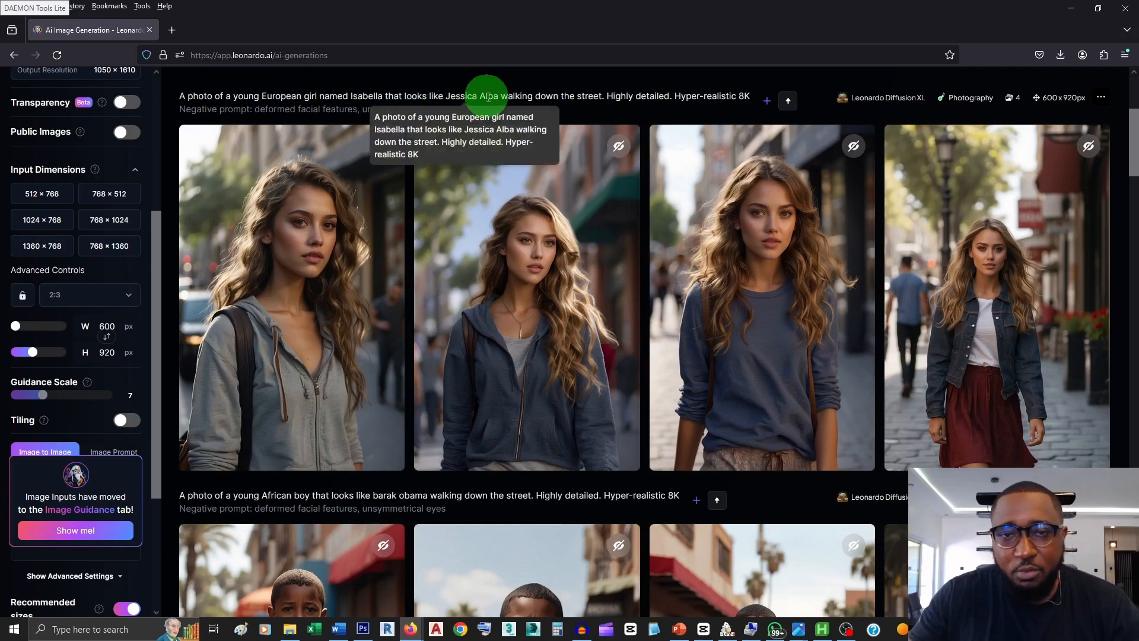
{"action": "scroll", "coordinate": [849, 330], "scroll_direction": "up", "scroll_amount": 4}
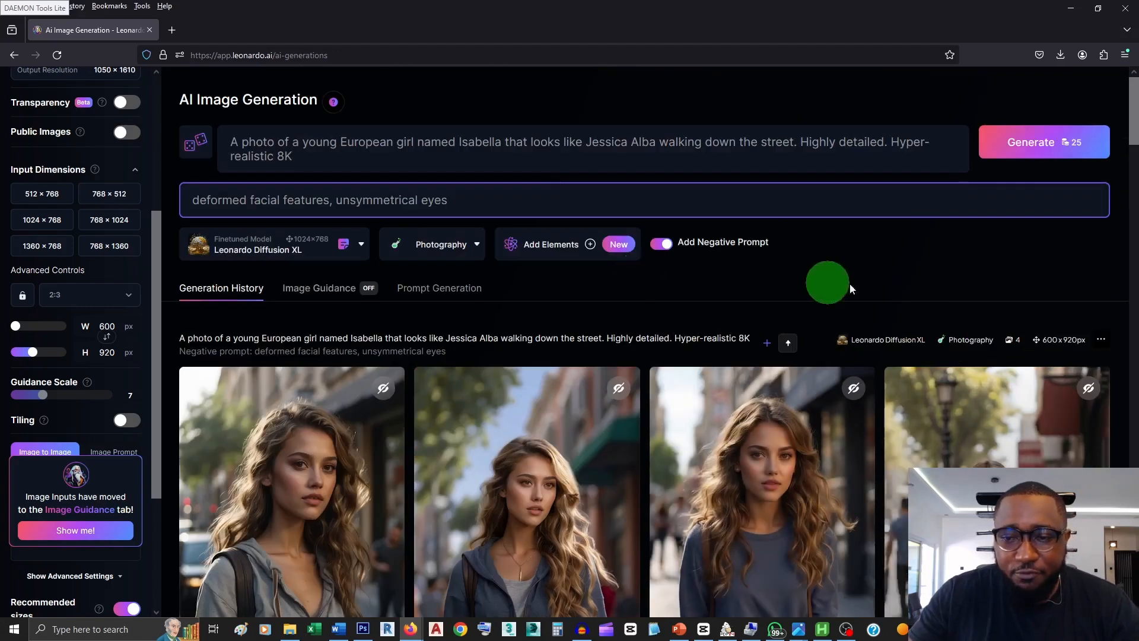
{"action": "scroll", "coordinate": [1005, 361], "scroll_direction": "down", "scroll_amount": 3}
{"action": "scroll", "coordinate": [1005, 361], "scroll_direction": "up", "scroll_amount": 3}
{"action": "scroll", "coordinate": [771, 314], "scroll_direction": "down", "scroll_amount": 2}
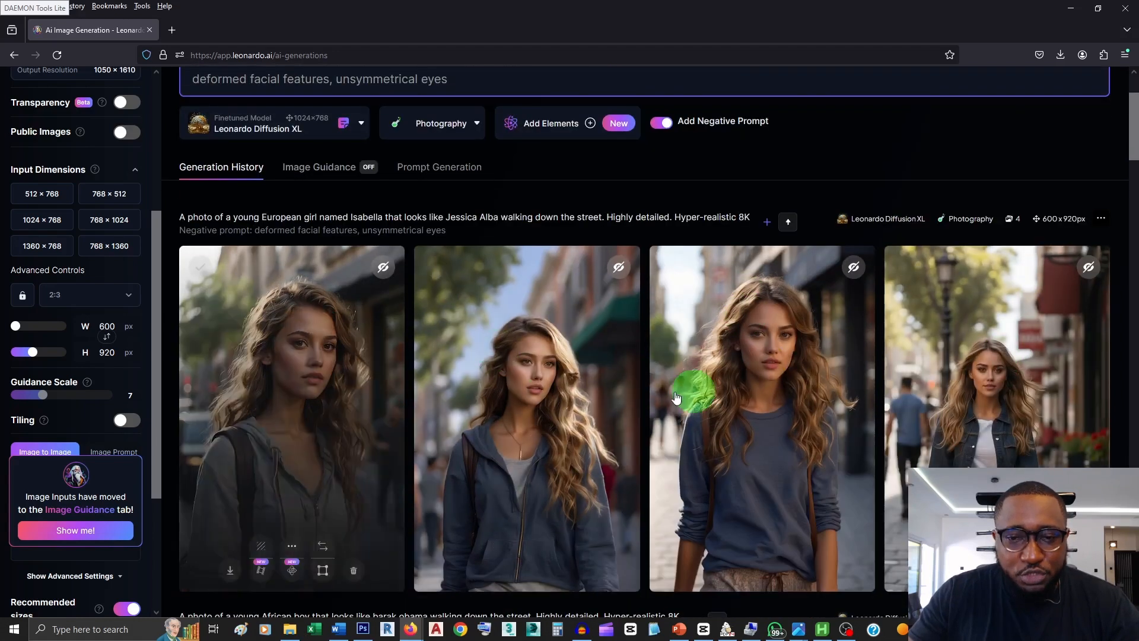
{"action": "scroll", "coordinate": [977, 341], "scroll_direction": "down", "scroll_amount": 2}
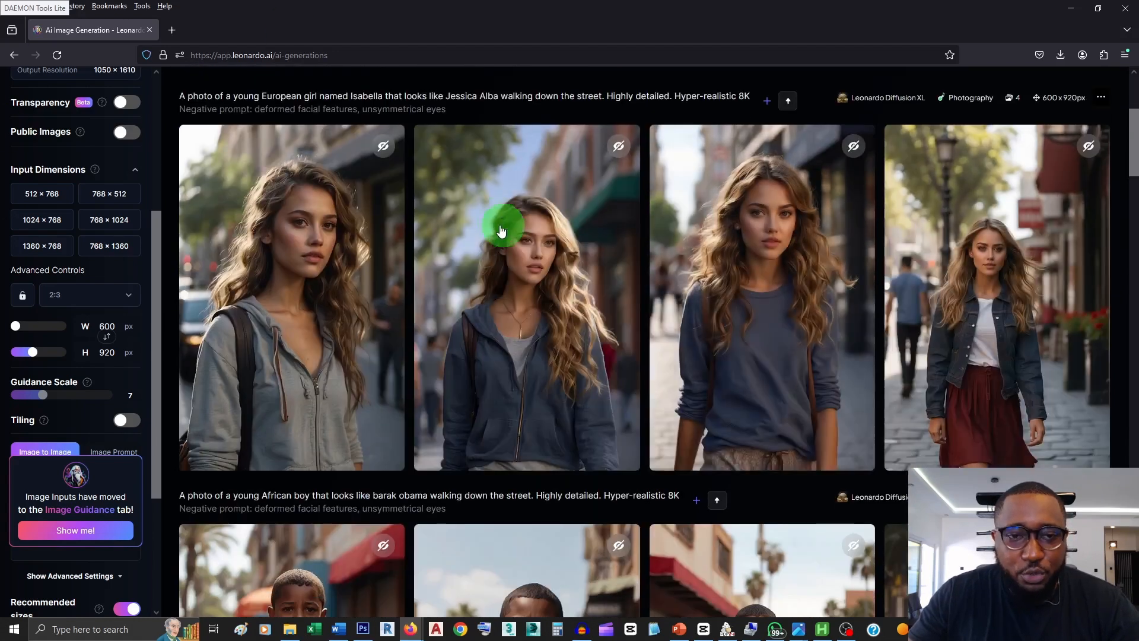
- Replace "walking down the street" in the prompt with "dancing" and generate the images
{"action": "scroll", "coordinate": [1049, 271], "scroll_direction": "up", "scroll_amount": 4}
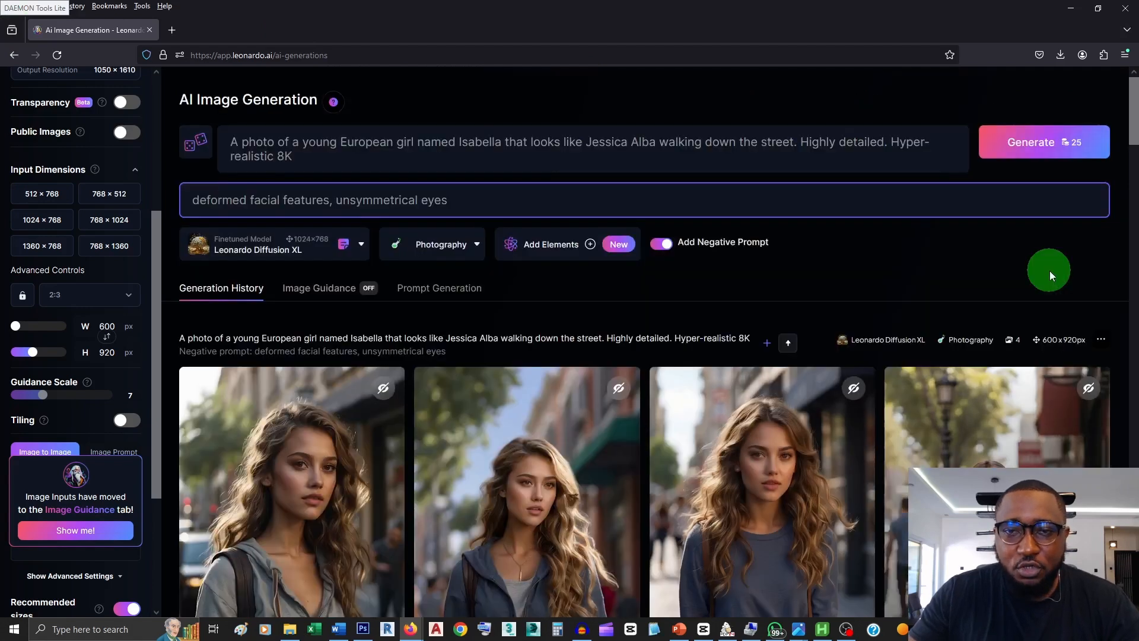
{"action": "left_click", "coordinate": [793, 143]}
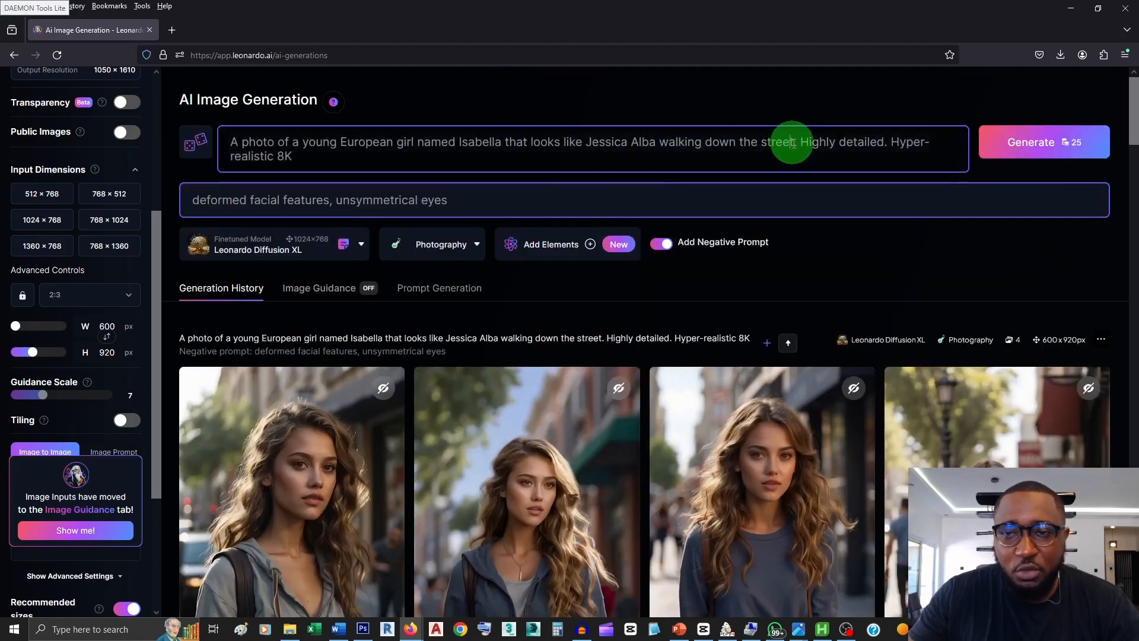
{"action": "left_click_drag", "start_coordinate": [793, 143], "coordinate": [679, 145]}
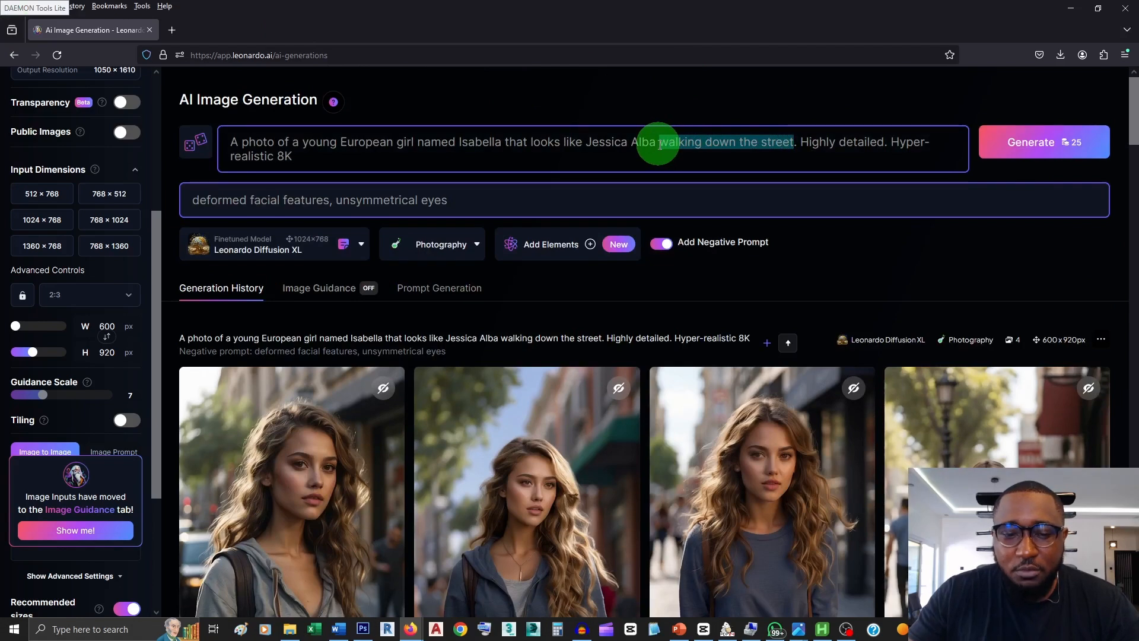
{"action": "type", "text": "danc"}
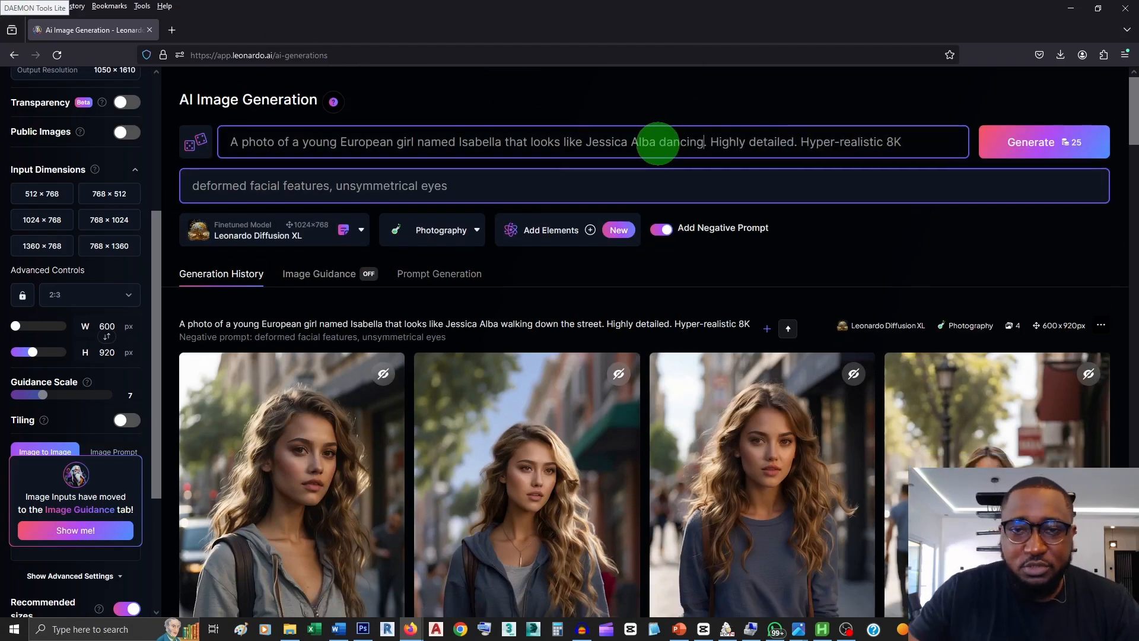
{"action": "left_click", "coordinate": [1032, 148]}
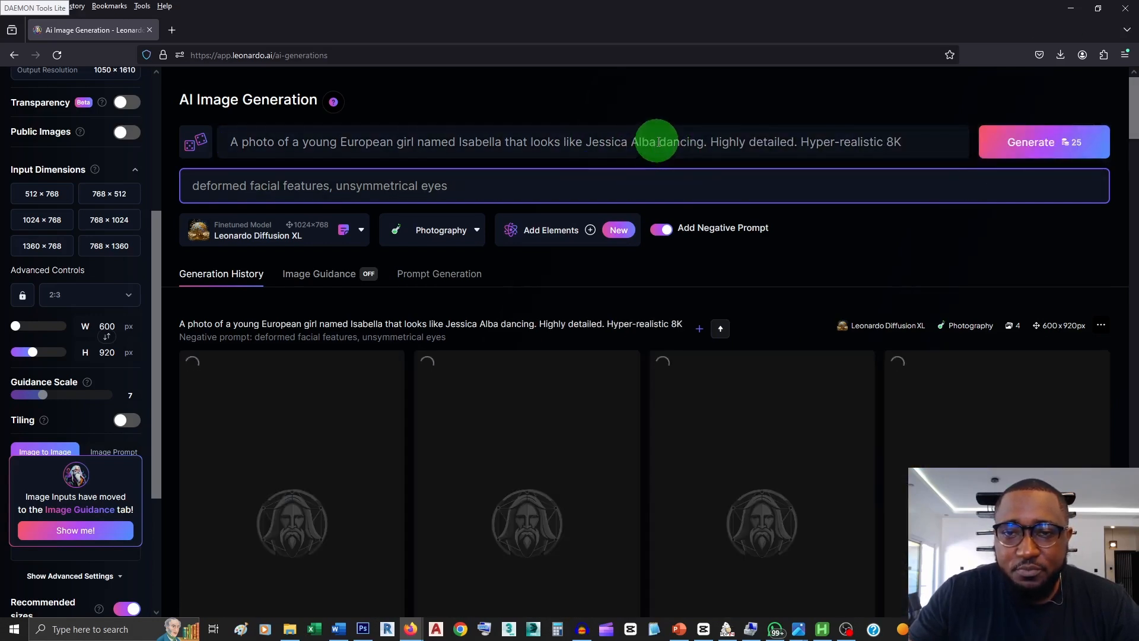
- Generate two more image sets from the same prompt, replacing "dancing" with "cooking" for one and "running" for the other
{"action": "double_click", "coordinate": [702, 143]}
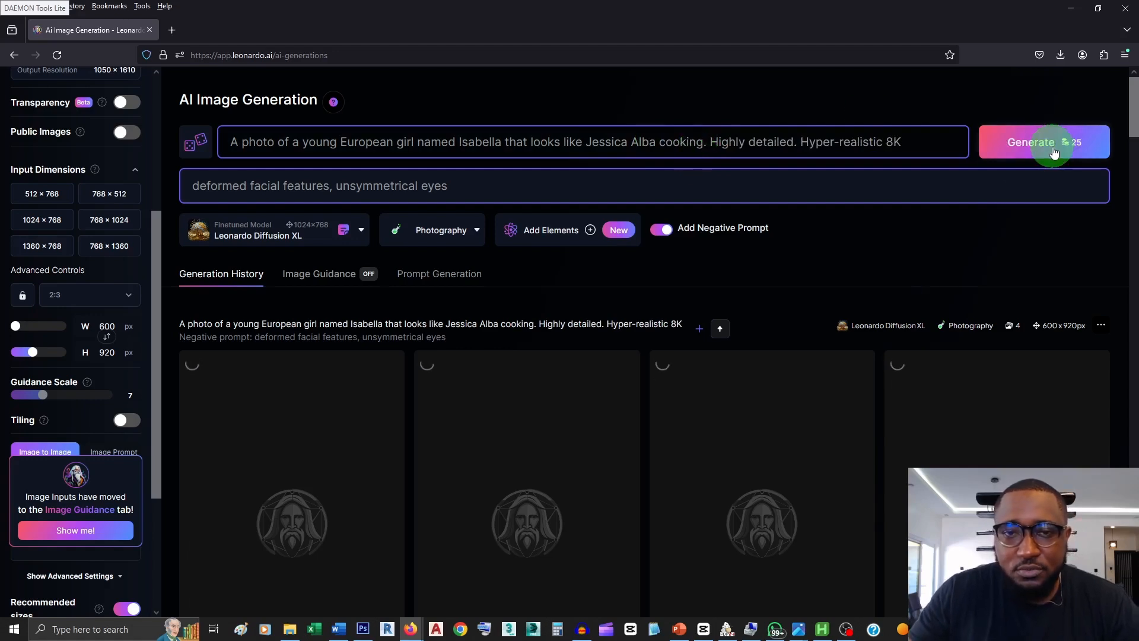
{"action": "scroll", "coordinate": [1052, 268], "scroll_direction": "down", "scroll_amount": 8}
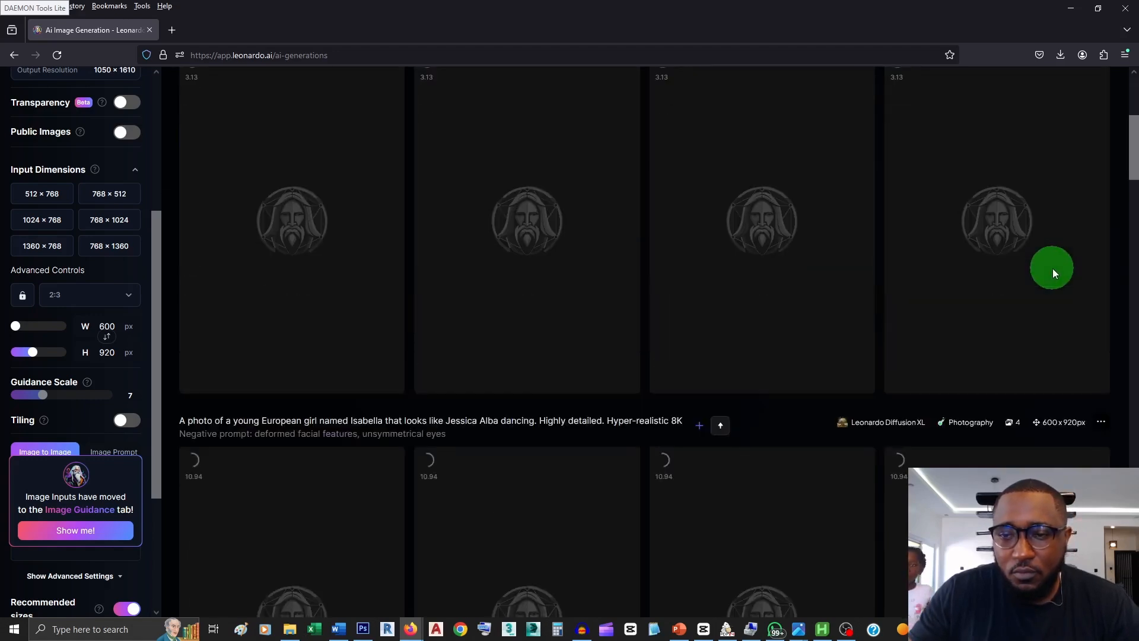
{"action": "scroll", "coordinate": [1052, 269], "scroll_direction": "up", "scroll_amount": 8}
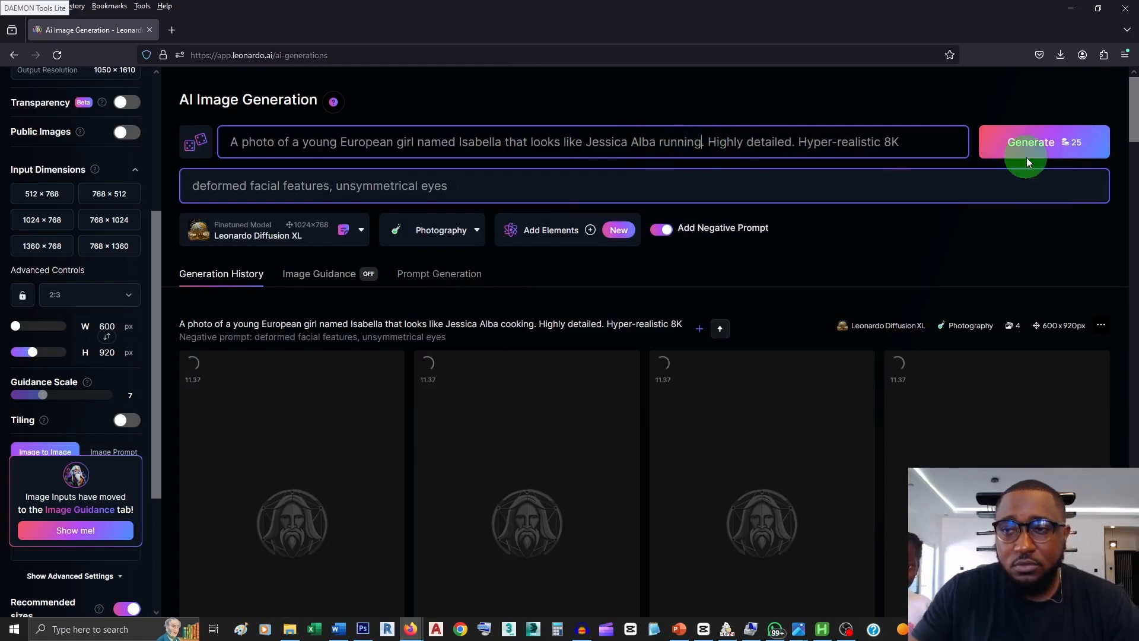
{"action": "left_click", "coordinate": [1096, 148]}
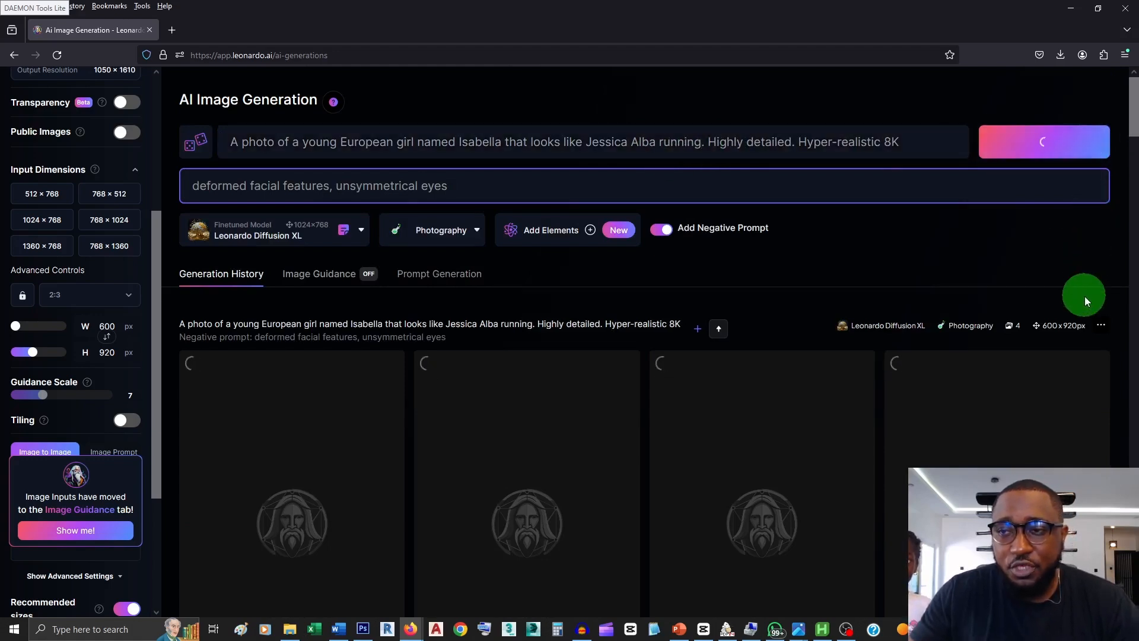
- Compare the girl's face and hair in the dancing images with those in the walking-down-the-street images
{"action": "scroll", "coordinate": [1082, 300], "scroll_direction": "down", "scroll_amount": 10}
{"action": "scroll", "coordinate": [1081, 306], "scroll_direction": "down", "scroll_amount": 10}
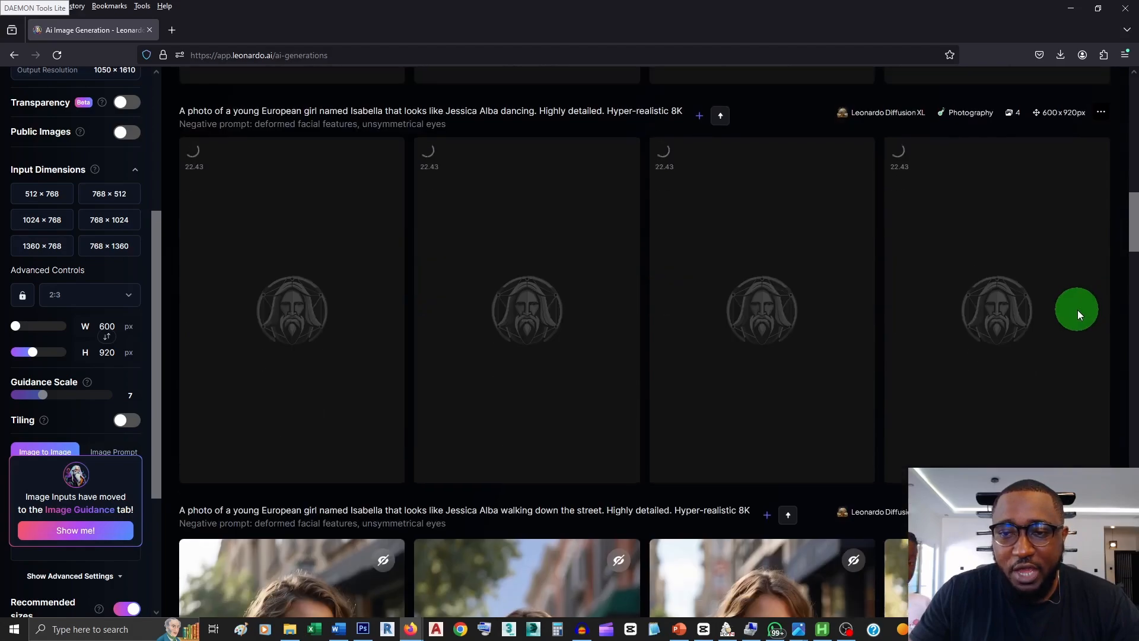
{"action": "scroll", "coordinate": [876, 343], "scroll_direction": "up", "scroll_amount": 2}
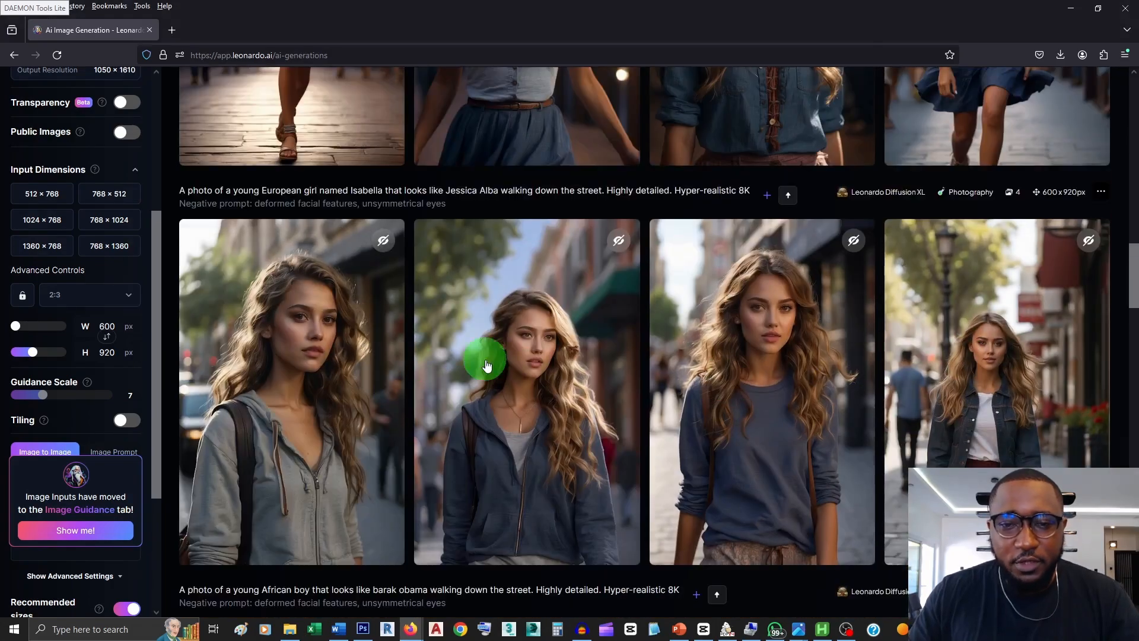
{"action": "scroll", "coordinate": [982, 379], "scroll_direction": "up", "scroll_amount": 6}
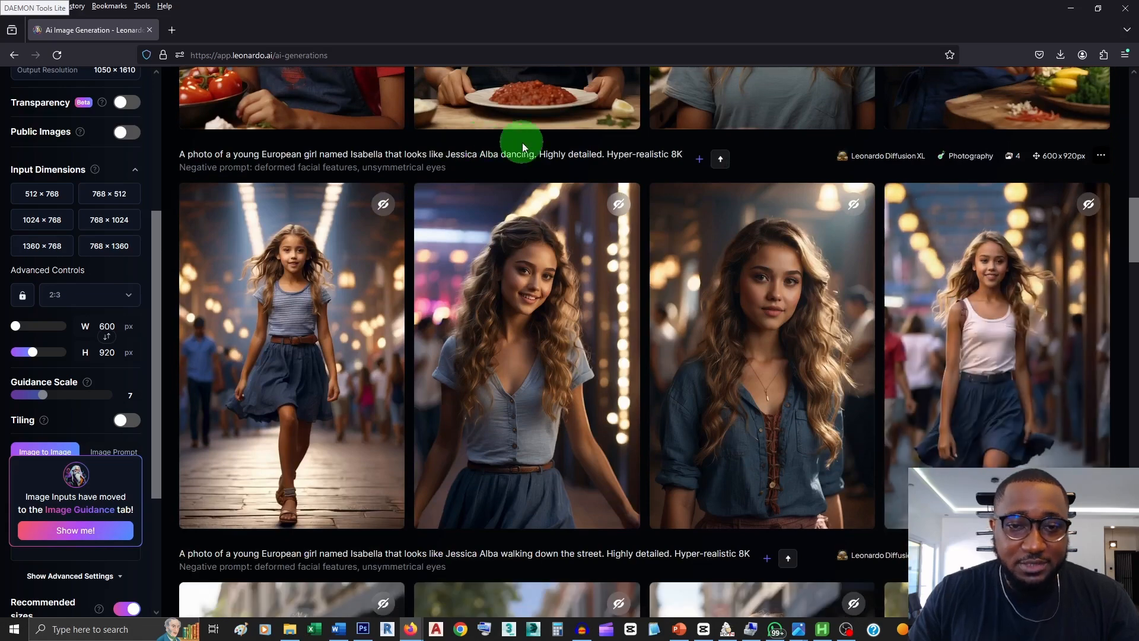
{"action": "scroll", "coordinate": [969, 289], "scroll_direction": "down", "scroll_amount": 3}
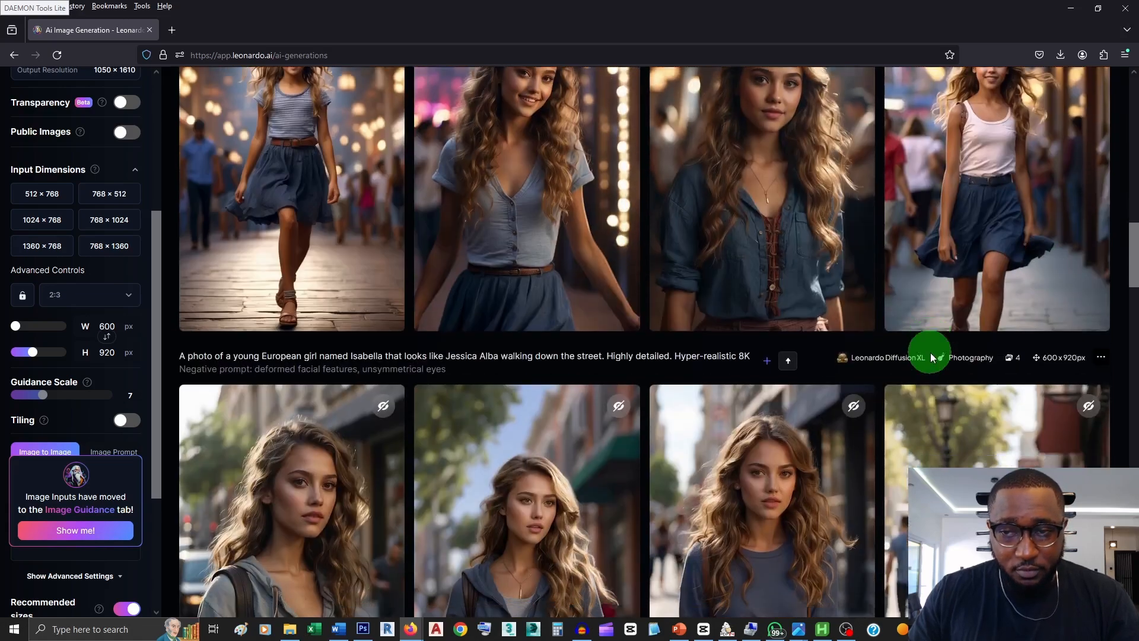
{"action": "scroll", "coordinate": [930, 352], "scroll_direction": "up", "scroll_amount": 1}
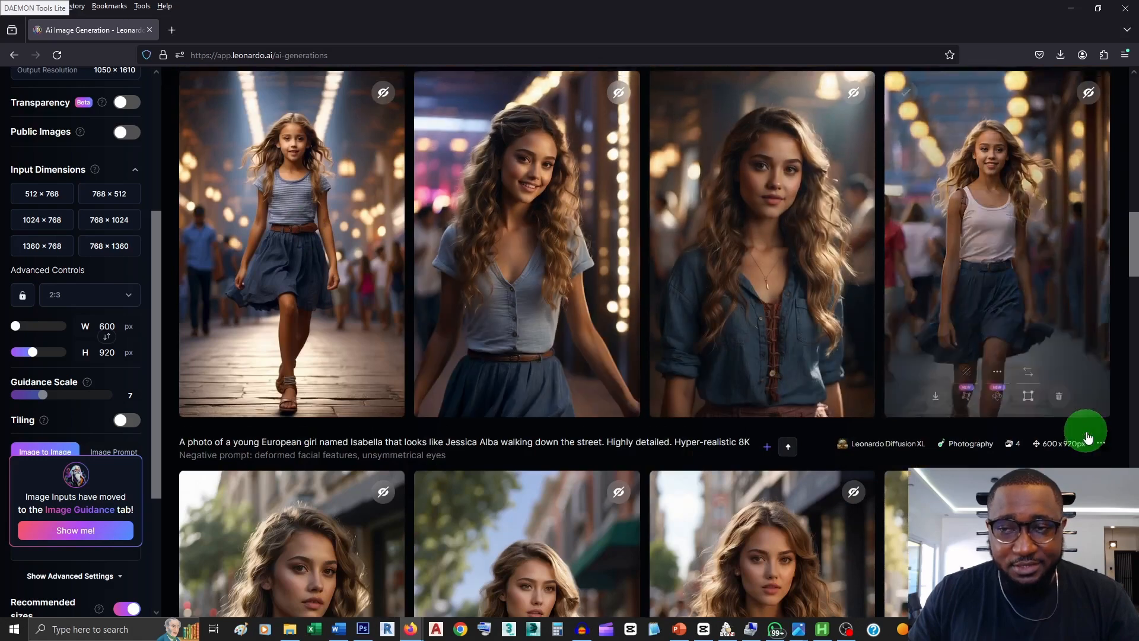
- Examine the cooking and running image sets and compare the character's consistency across all four scenes
{"action": "scroll", "coordinate": [1085, 432], "scroll_direction": "down", "scroll_amount": 10}
{"action": "scroll", "coordinate": [1081, 432], "scroll_direction": "up", "scroll_amount": 2}
{"action": "scroll", "coordinate": [1082, 436], "scroll_direction": "down", "scroll_amount": 2}
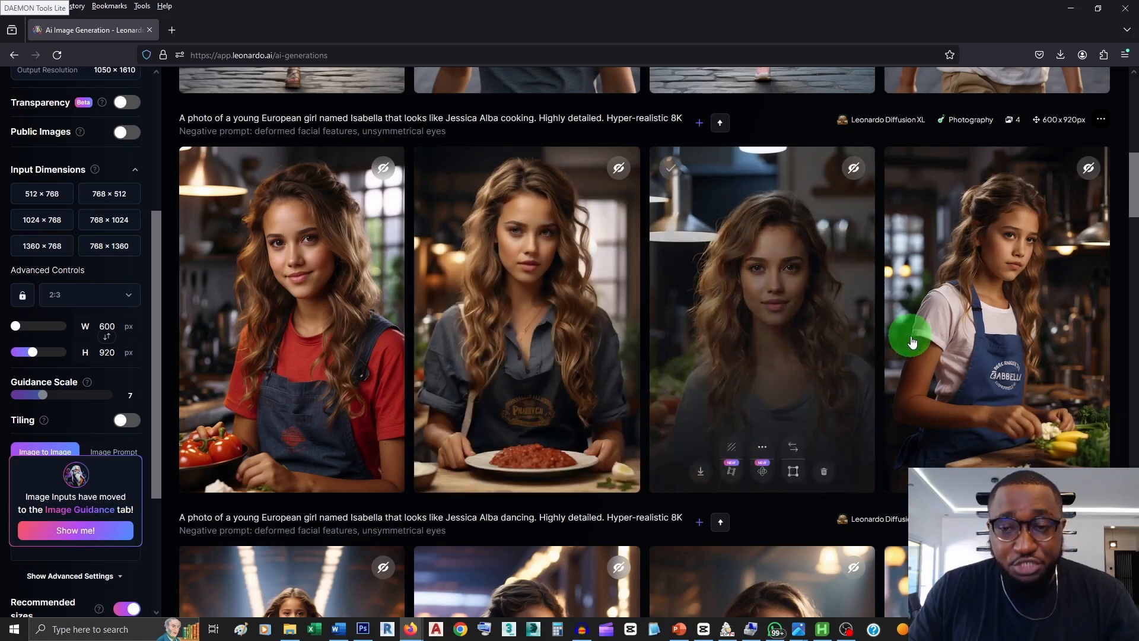
{"action": "scroll", "coordinate": [995, 385], "scroll_direction": "up", "scroll_amount": 1}
{"action": "scroll", "coordinate": [995, 383], "scroll_direction": "up", "scroll_amount": 8}
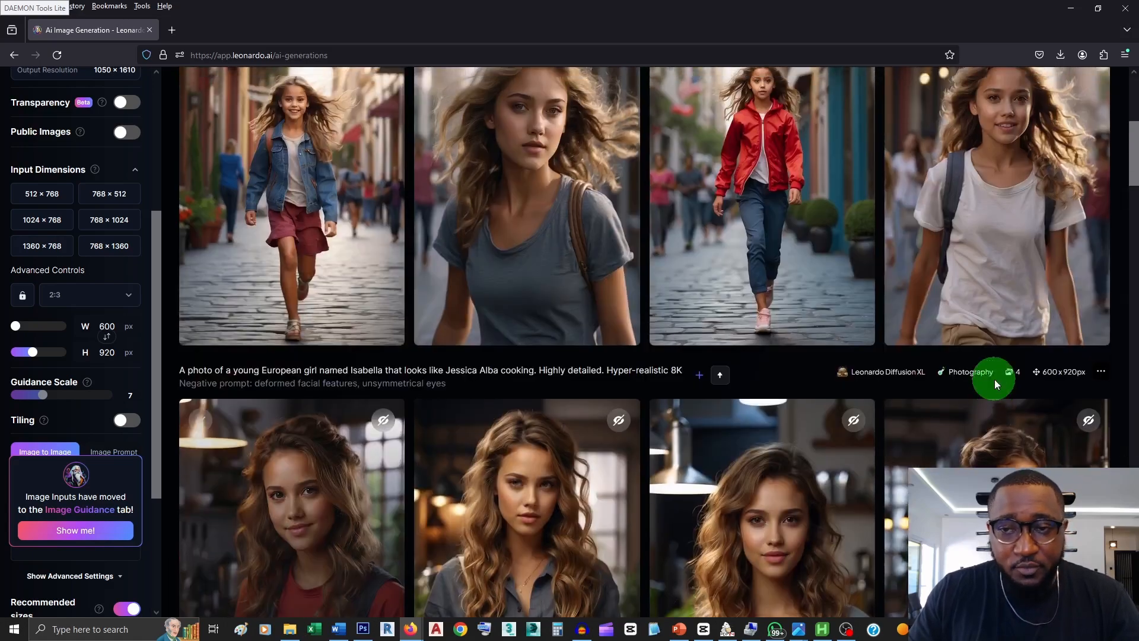
{"action": "scroll", "coordinate": [994, 379], "scroll_direction": "down", "scroll_amount": 2}
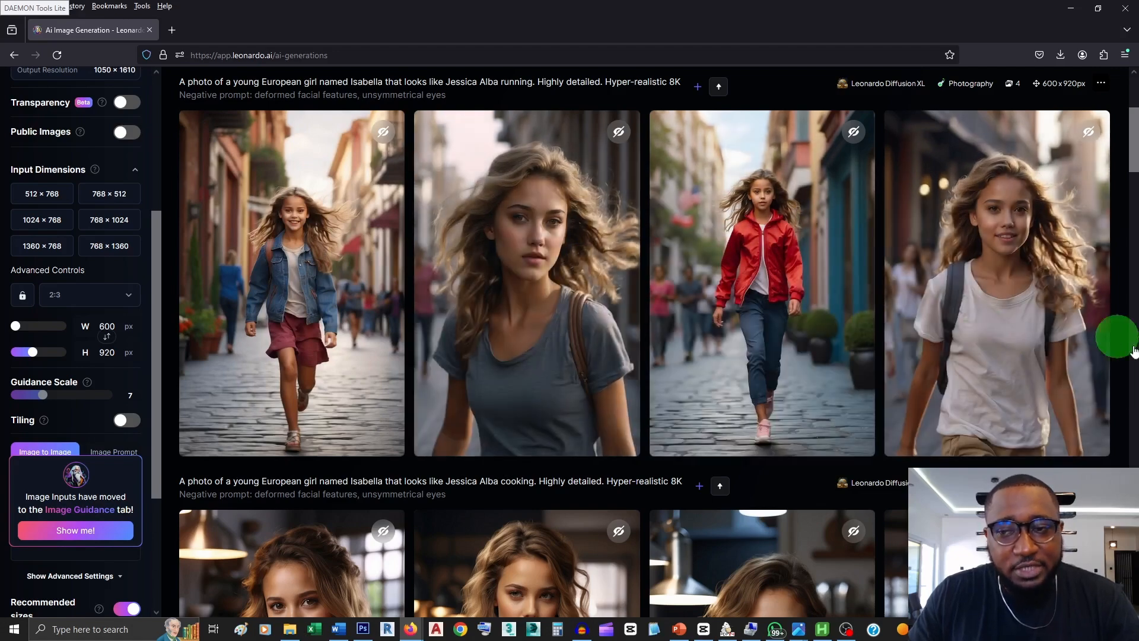
{"action": "scroll", "coordinate": [1011, 331], "scroll_direction": "down", "scroll_amount": 15}
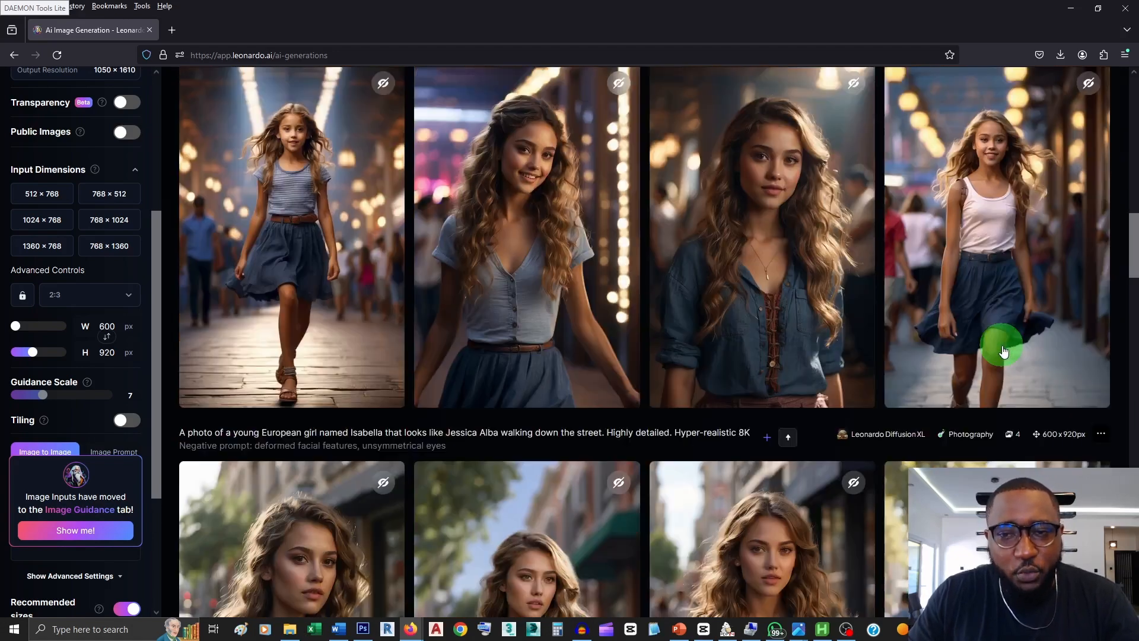
{"action": "scroll", "coordinate": [1002, 351], "scroll_direction": "down", "scroll_amount": 6}
{"action": "scroll", "coordinate": [1003, 356], "scroll_direction": "up", "scroll_amount": 2}
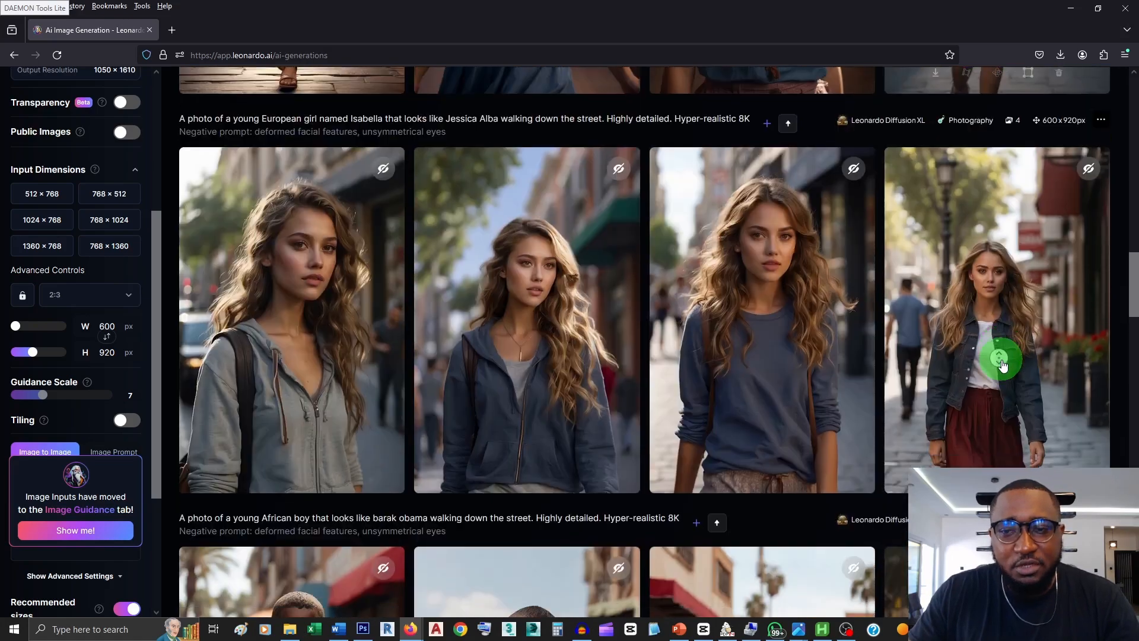
{"action": "scroll", "coordinate": [1003, 365], "scroll_direction": "up", "scroll_amount": 15}
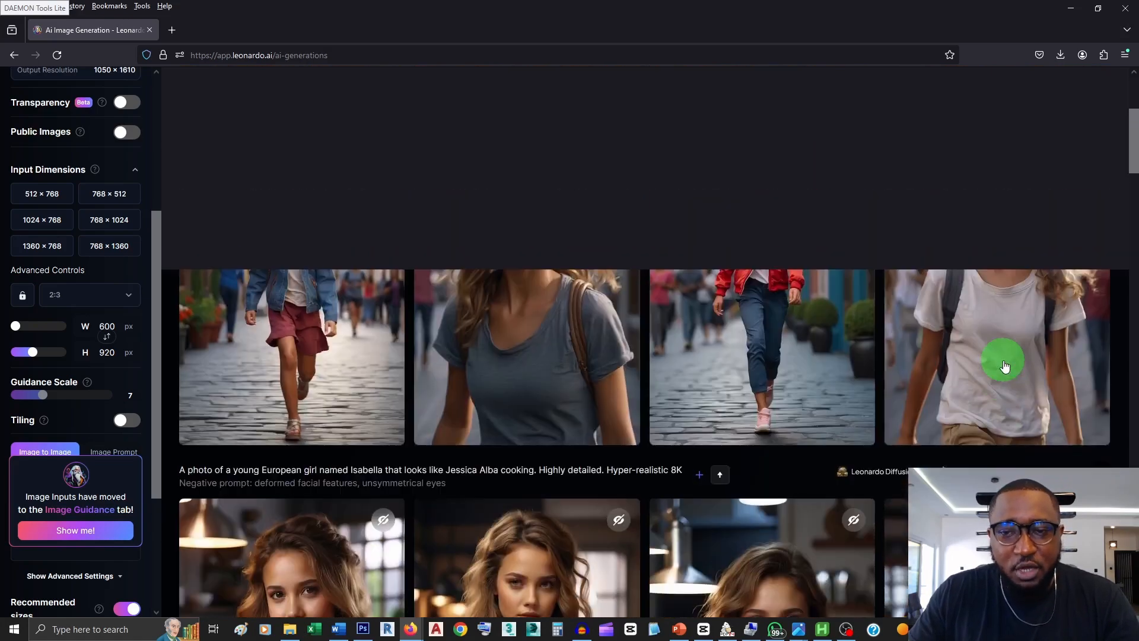
- Switch to the PowerPoint presentation to review the Methods slide
{"action": "key", "text": "alt+Tab"}
{"action": "key", "text": "alt+Tab"}
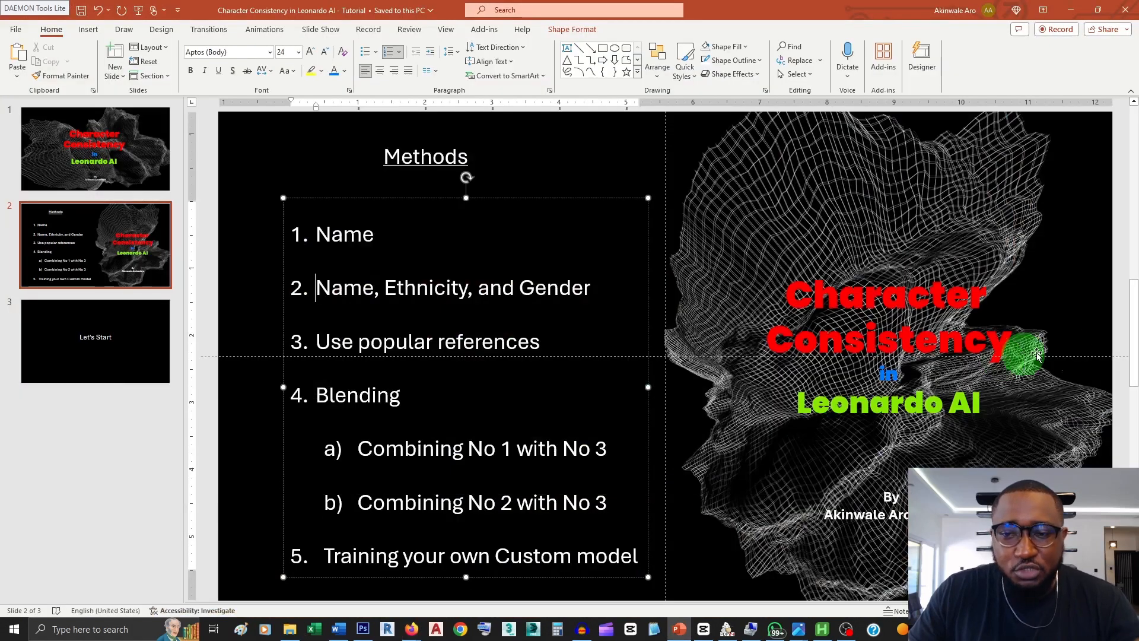